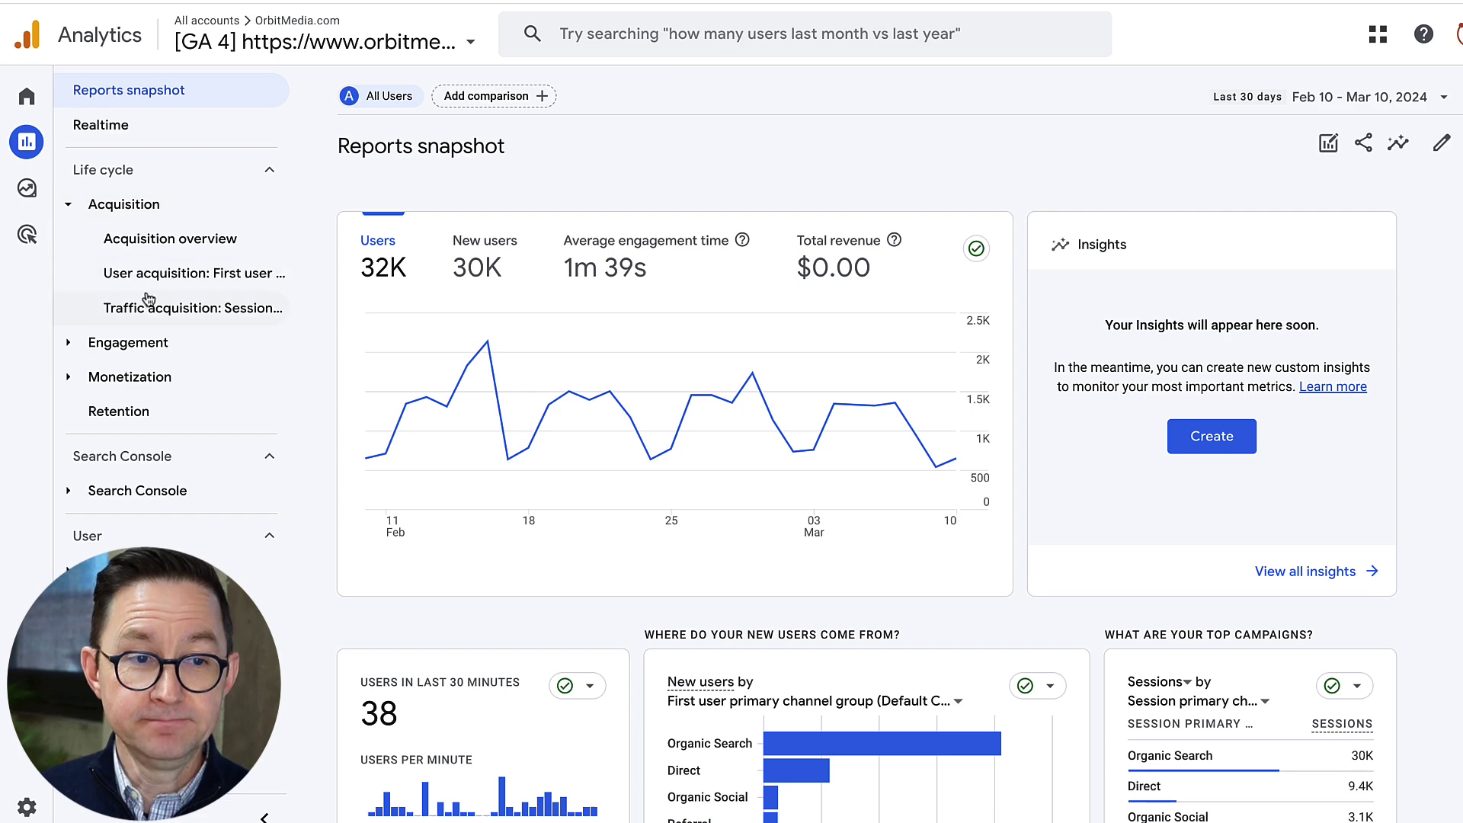
- Open the Traffic acquisition report and compare the last 30 days with the preceding period, Jan 13 - Feb 11, 2024
click(180, 303)
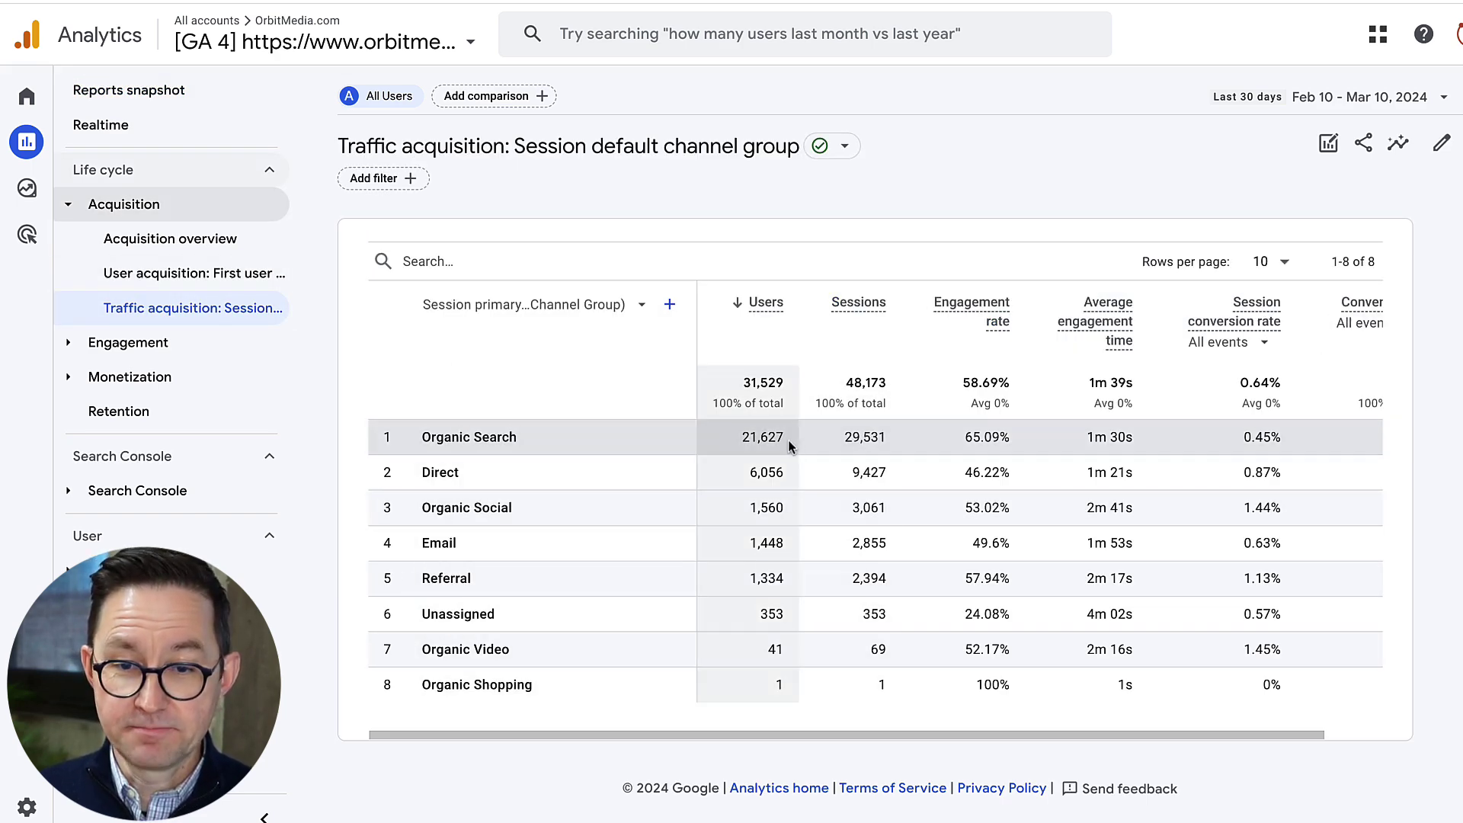
click(1346, 94)
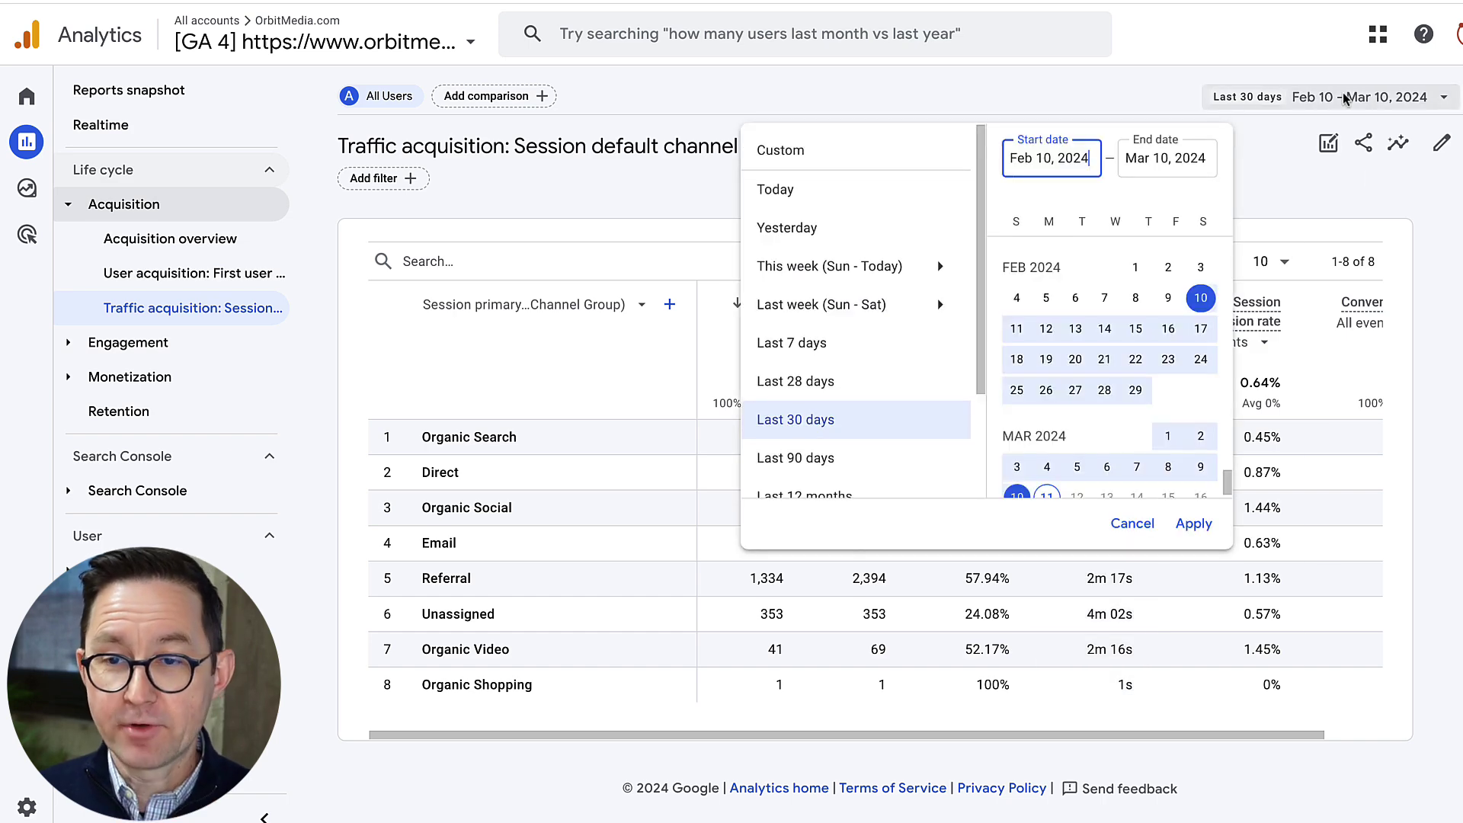
scroll(876, 406, down, 3)
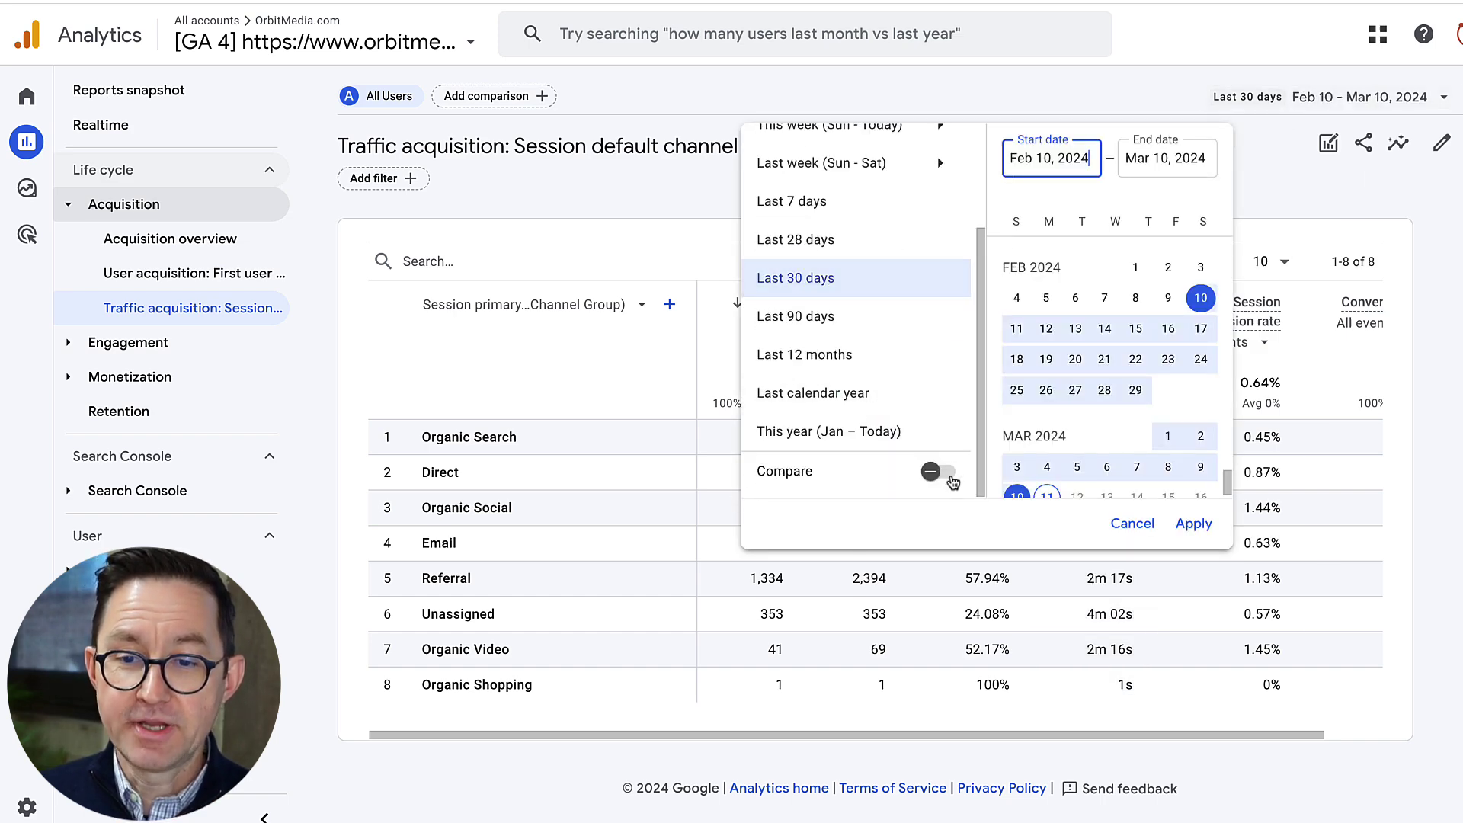
click(937, 471)
click(1193, 524)
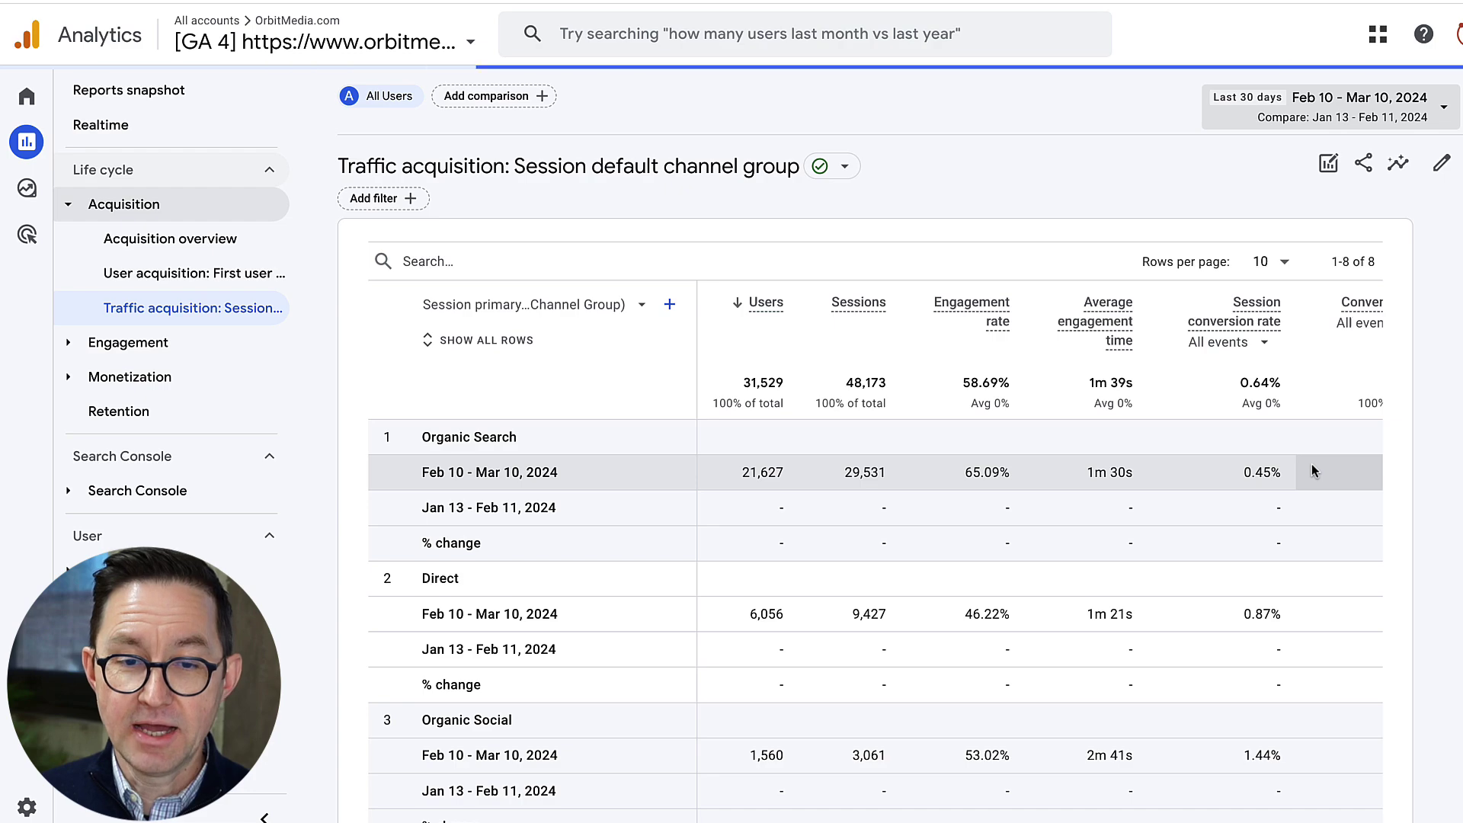
key(ctrl+plus)
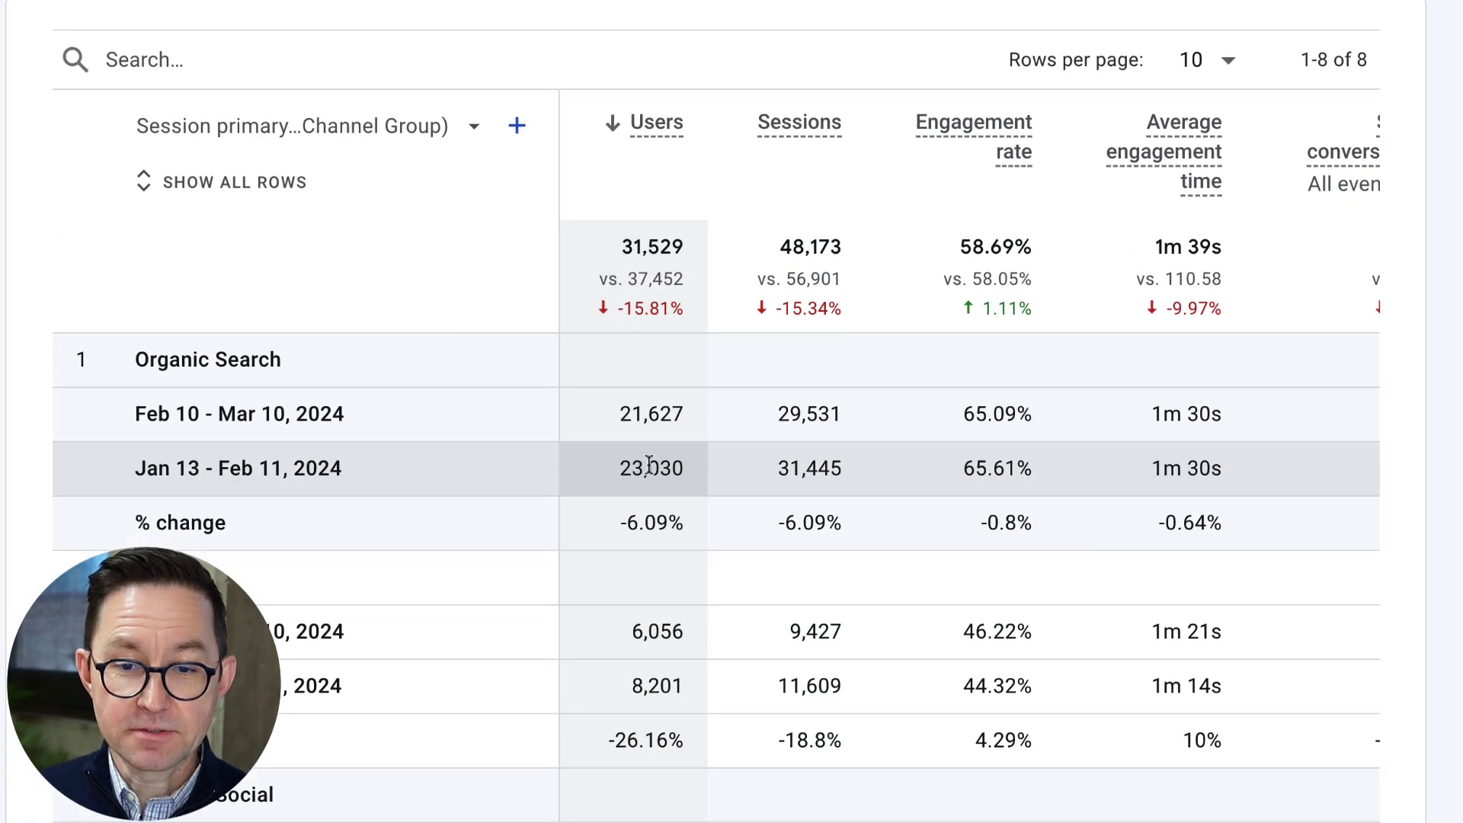
scroll(670, 468, down, 1)
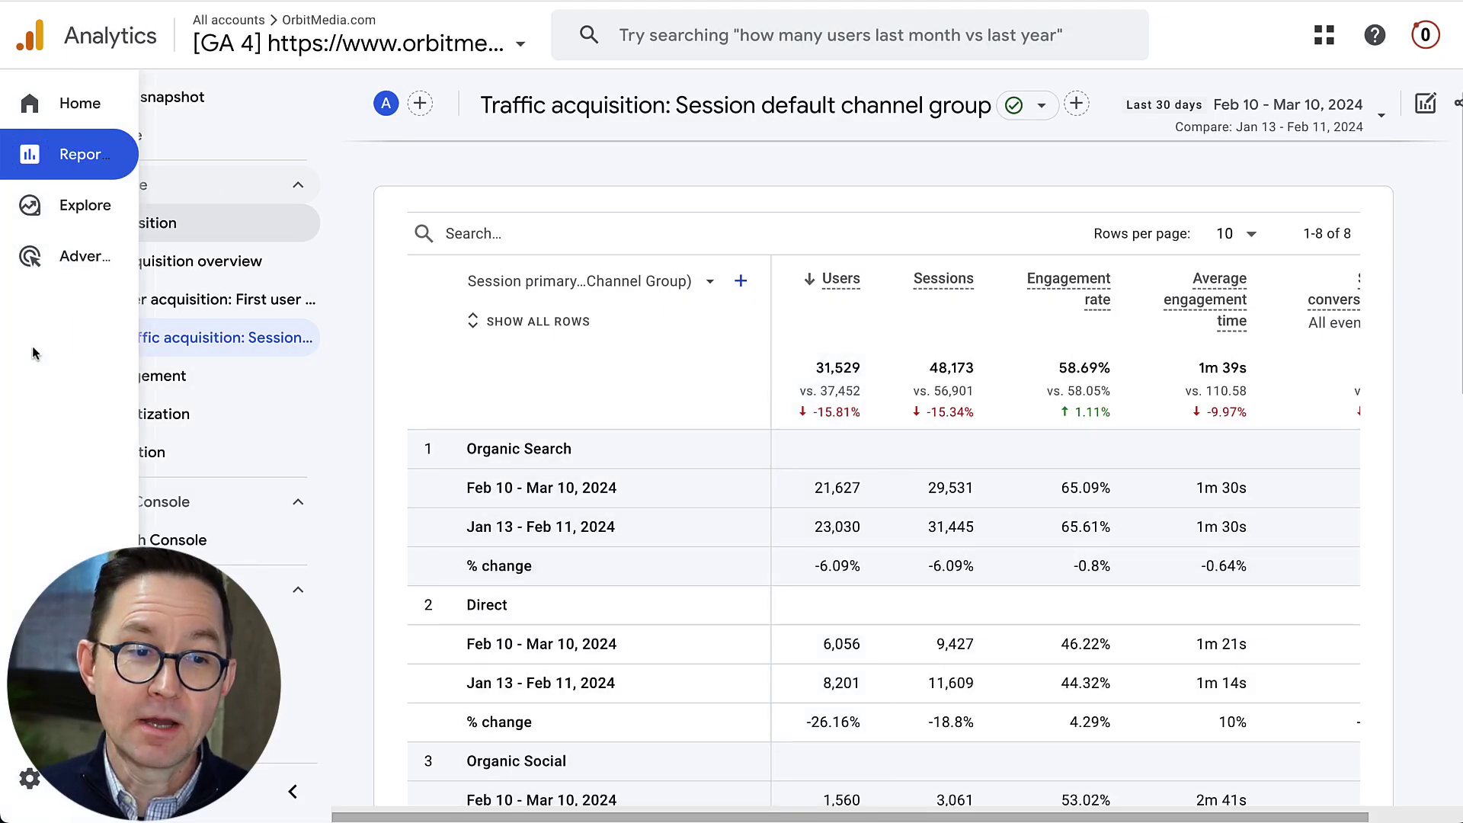
- Open the Landing page report under Engagement and start a report filter on the Session medium dimension
click(304, 375)
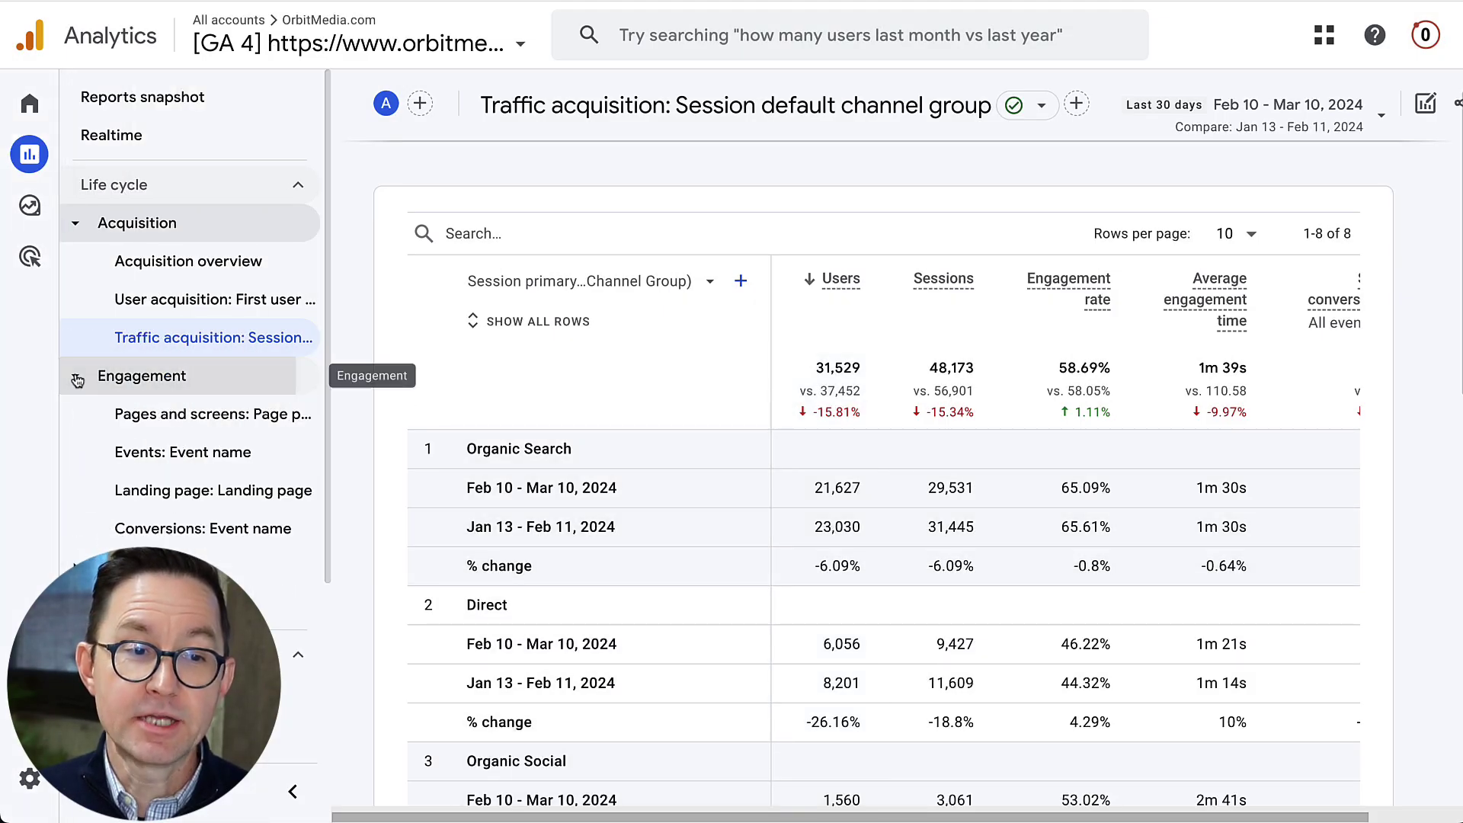
click(219, 494)
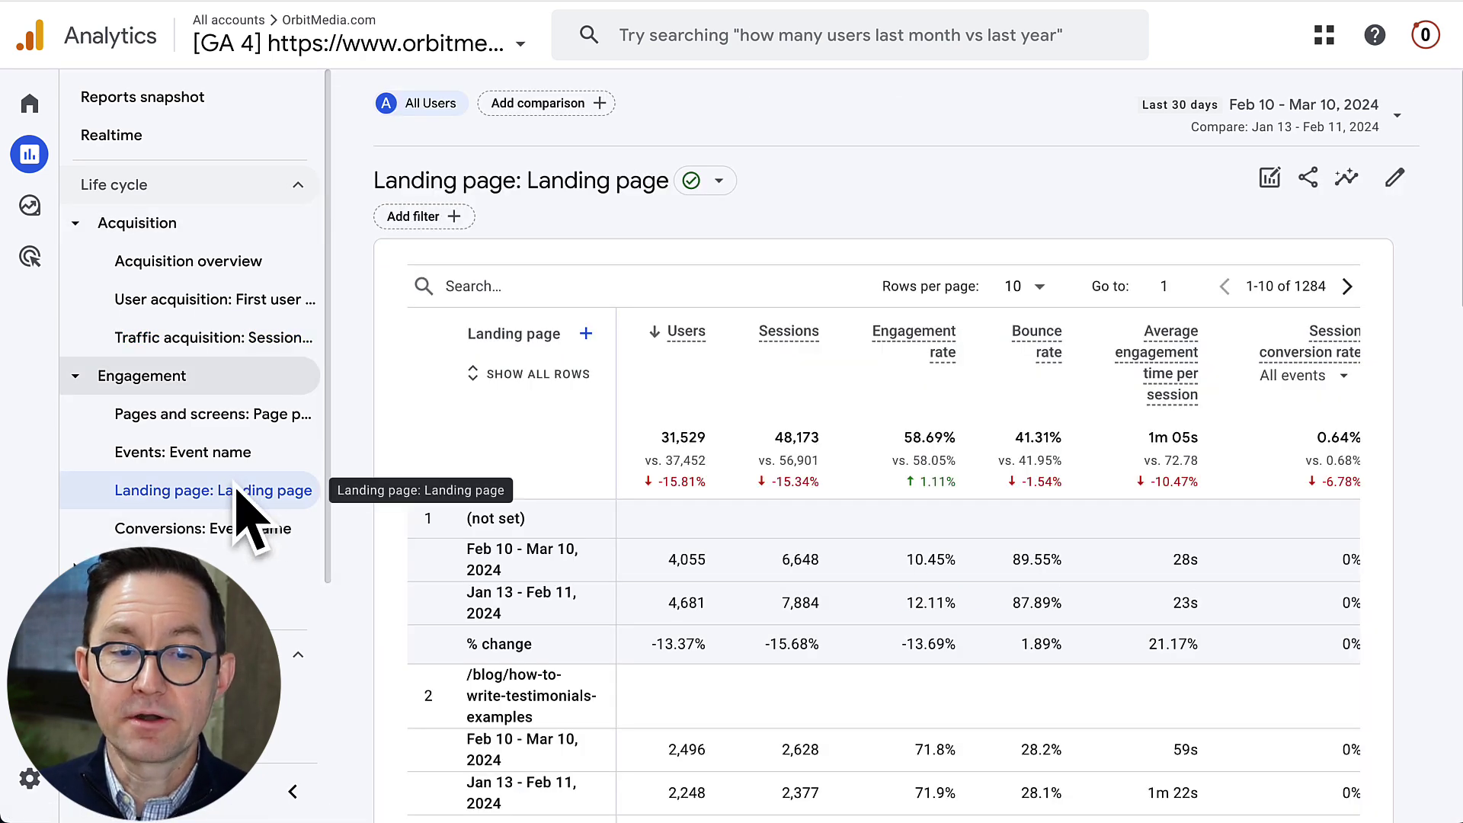
click(428, 218)
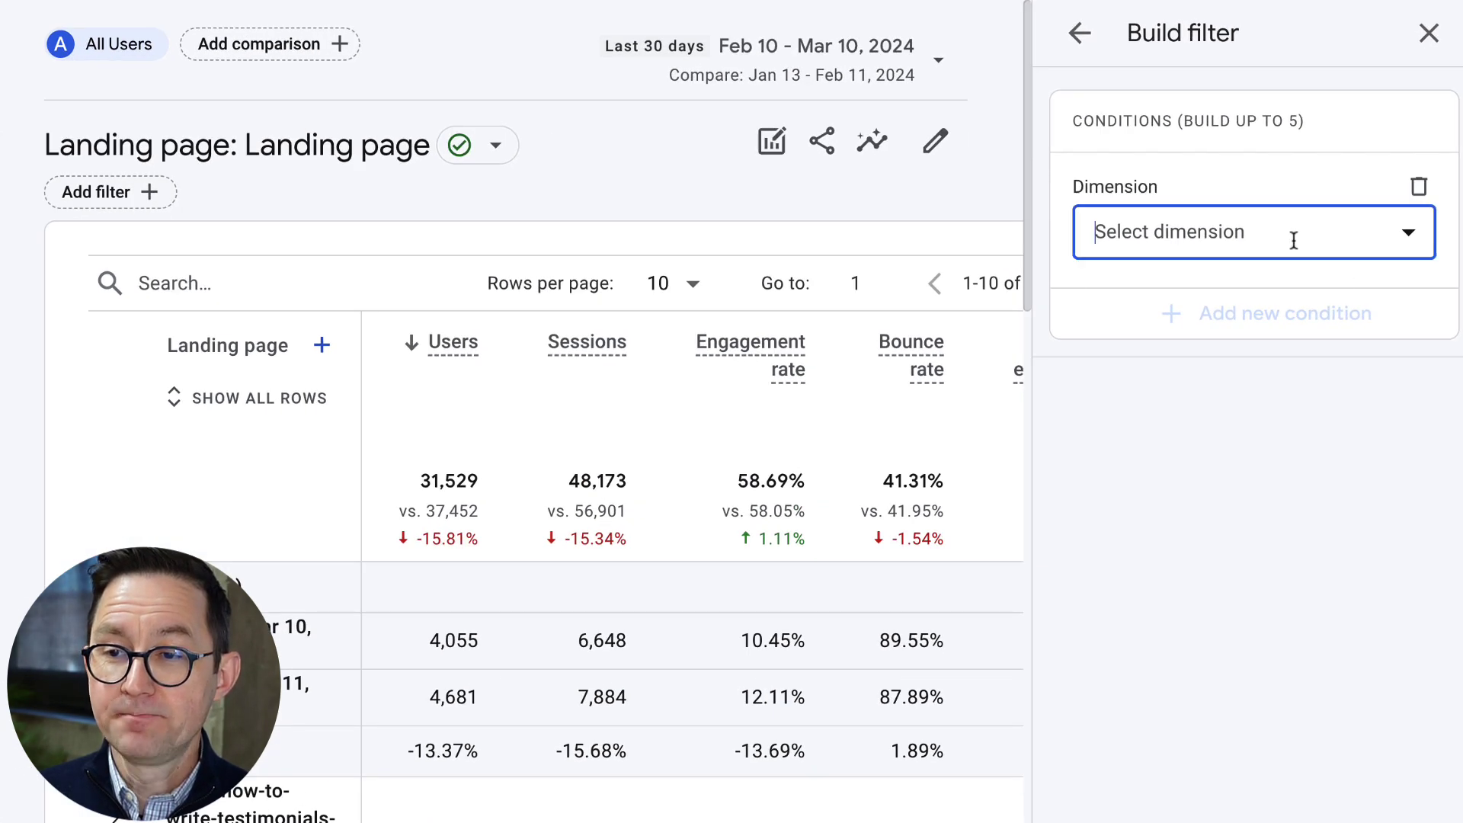
click(1293, 240)
text(med)
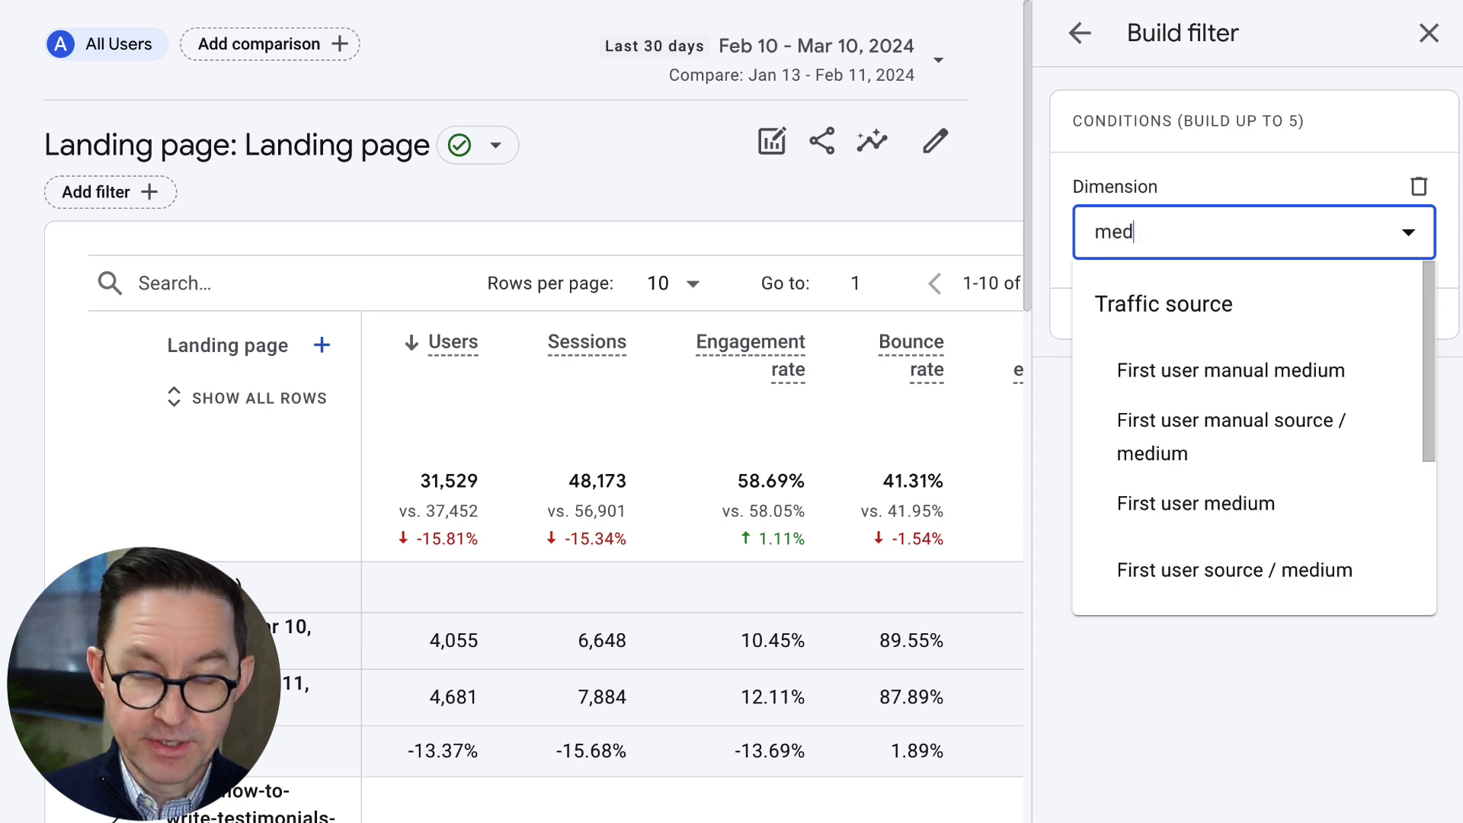
text(ium)
scroll(1241, 490, down, 4)
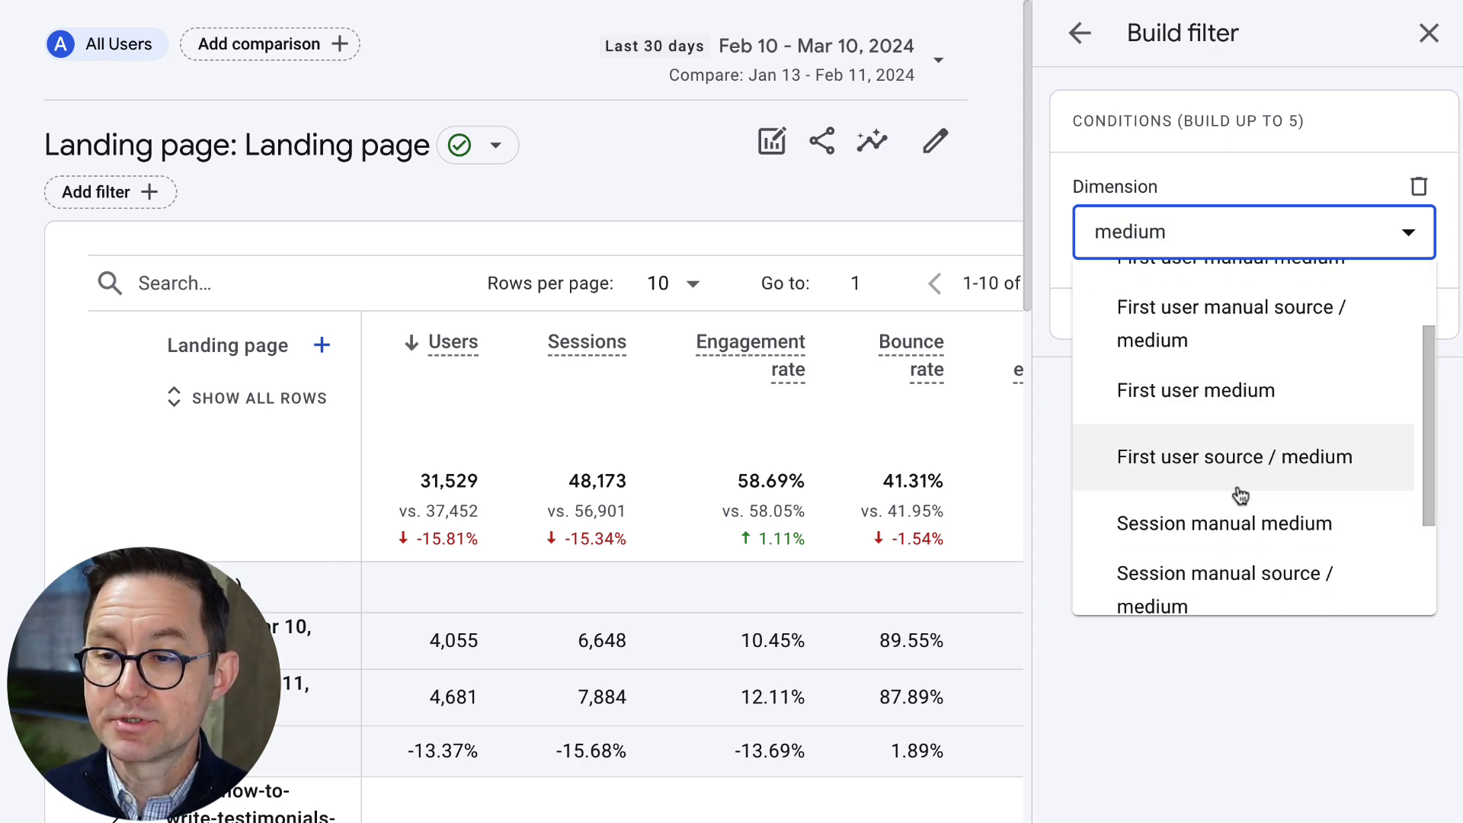
click(1214, 511)
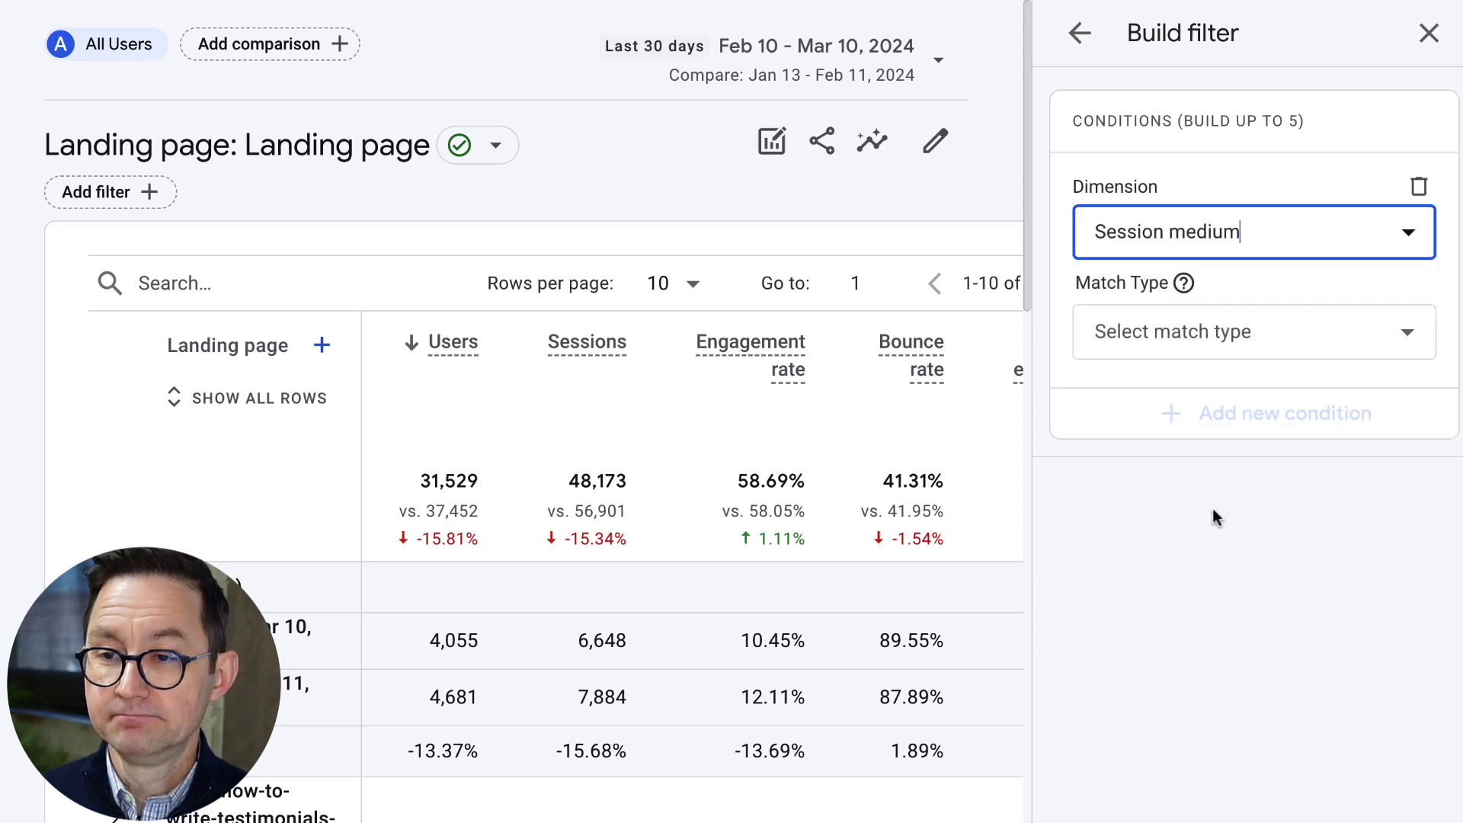
- Set the Session medium condition to exactly match organic and apply the filter to the Landing page report
click(1151, 339)
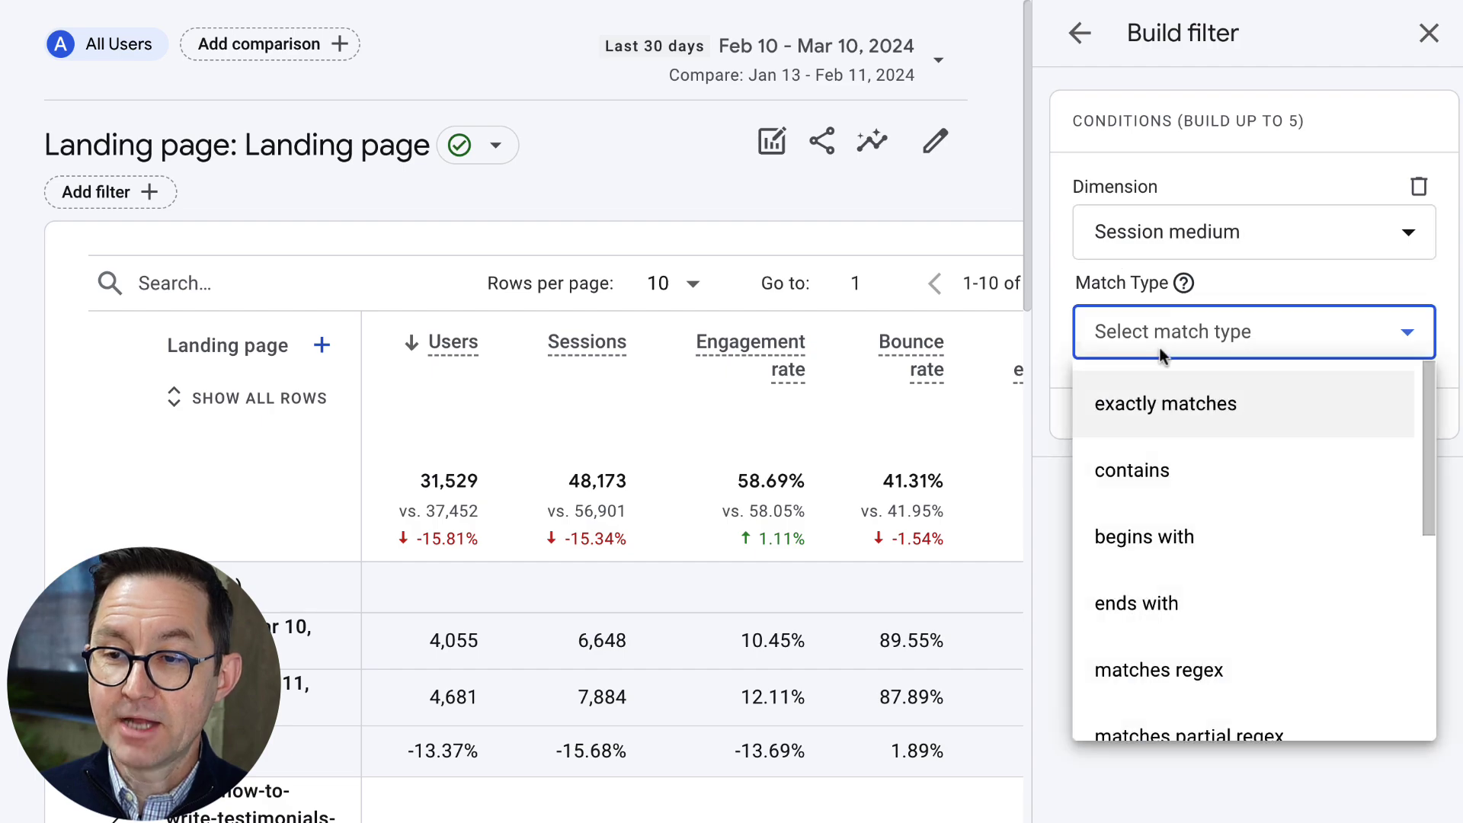
click(1157, 408)
click(1157, 428)
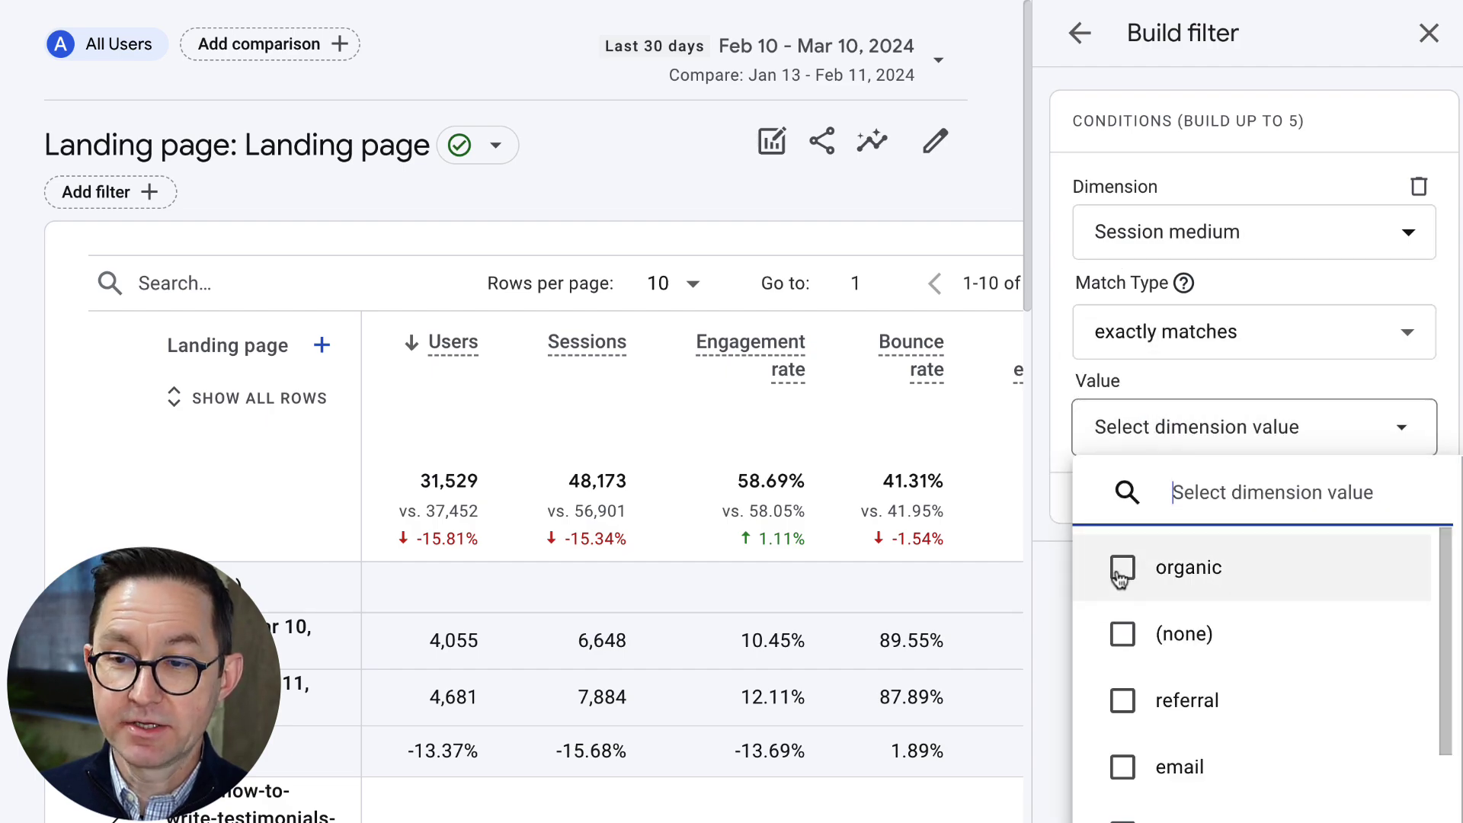
click(1120, 571)
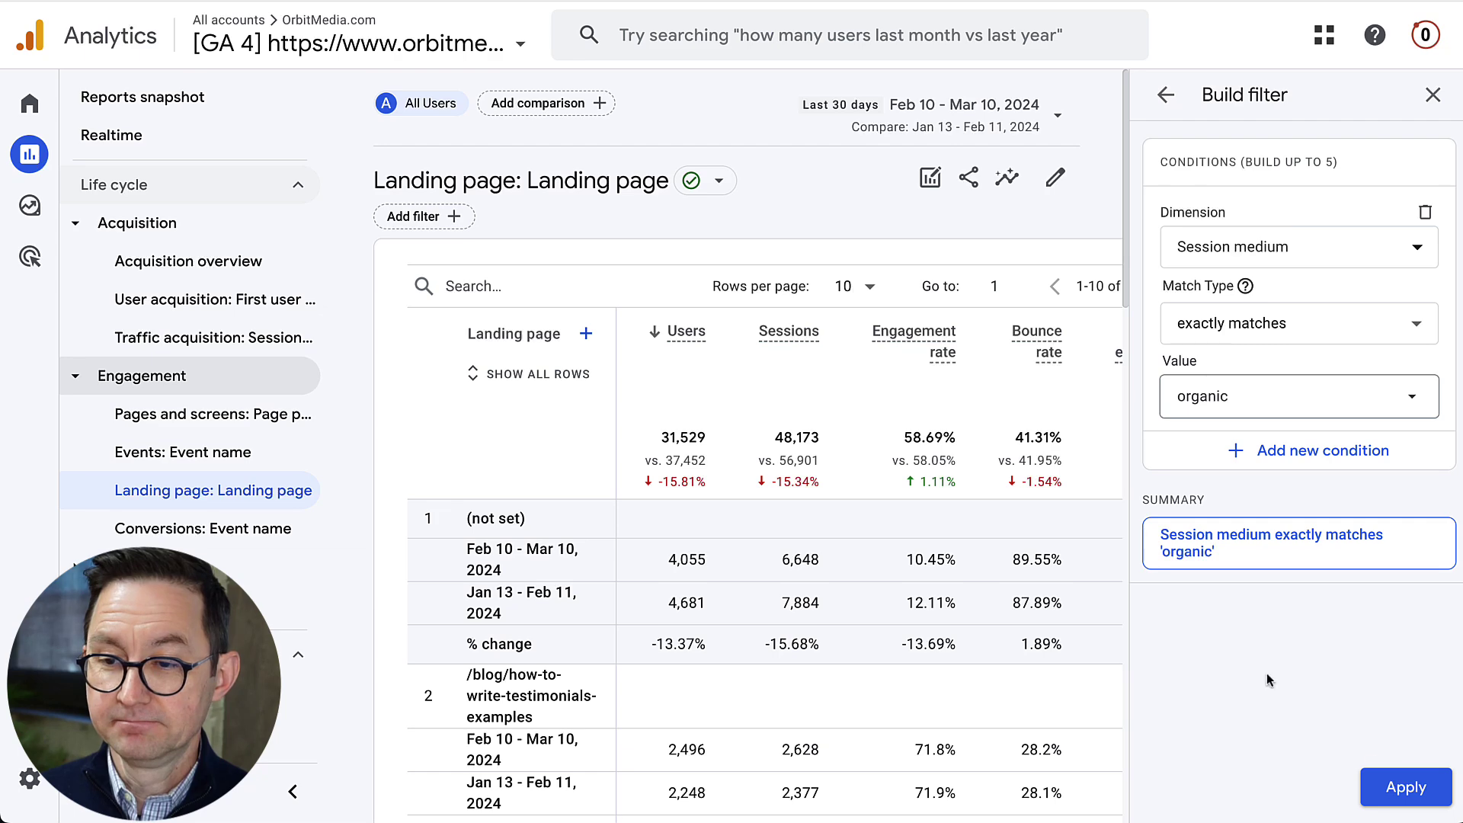
click(1404, 786)
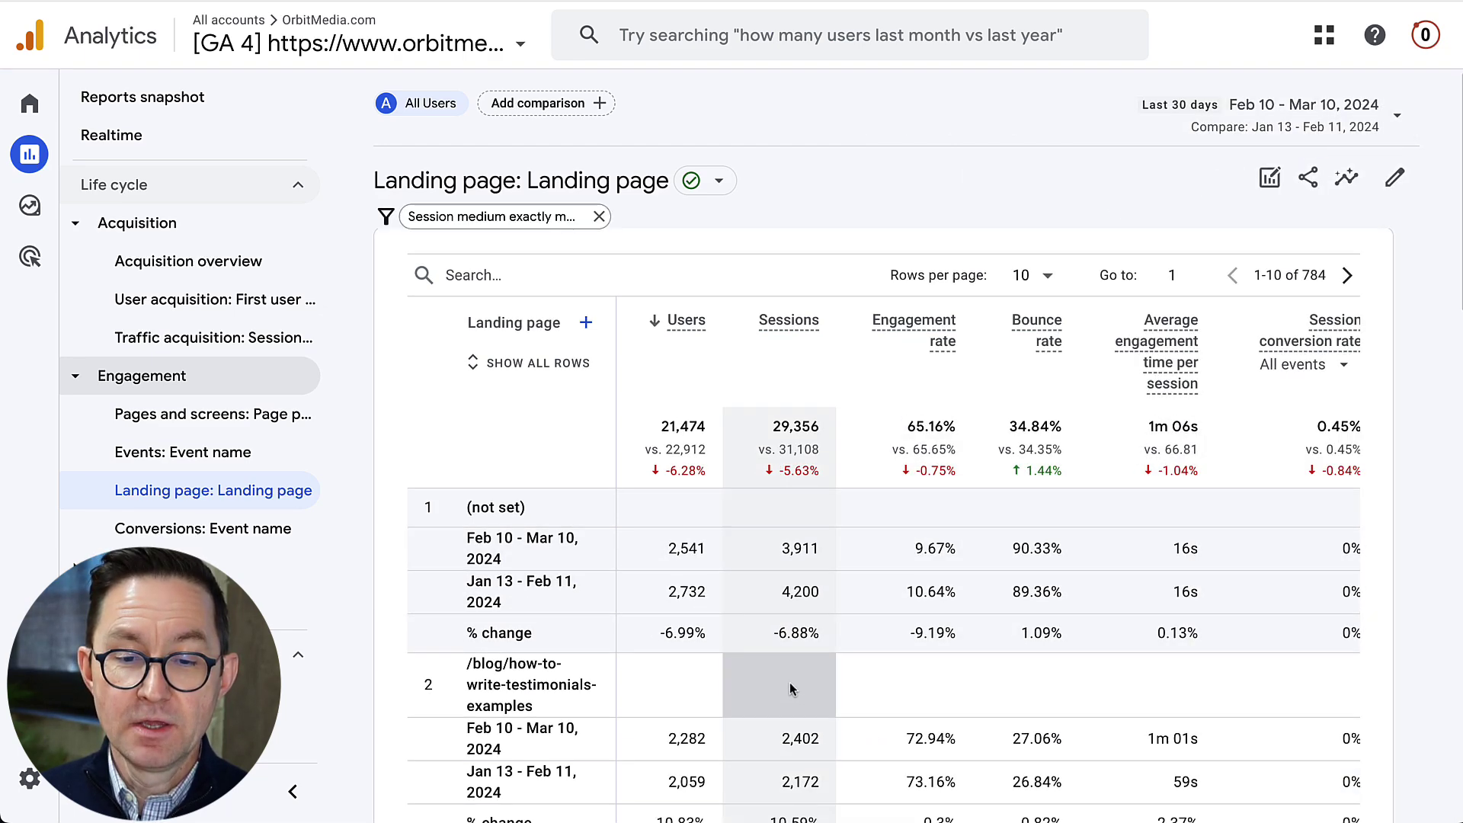
- Examine how users, sessions and engagement changed between the two periods for each listed organic landing page
scroll(770, 686, down, 4)
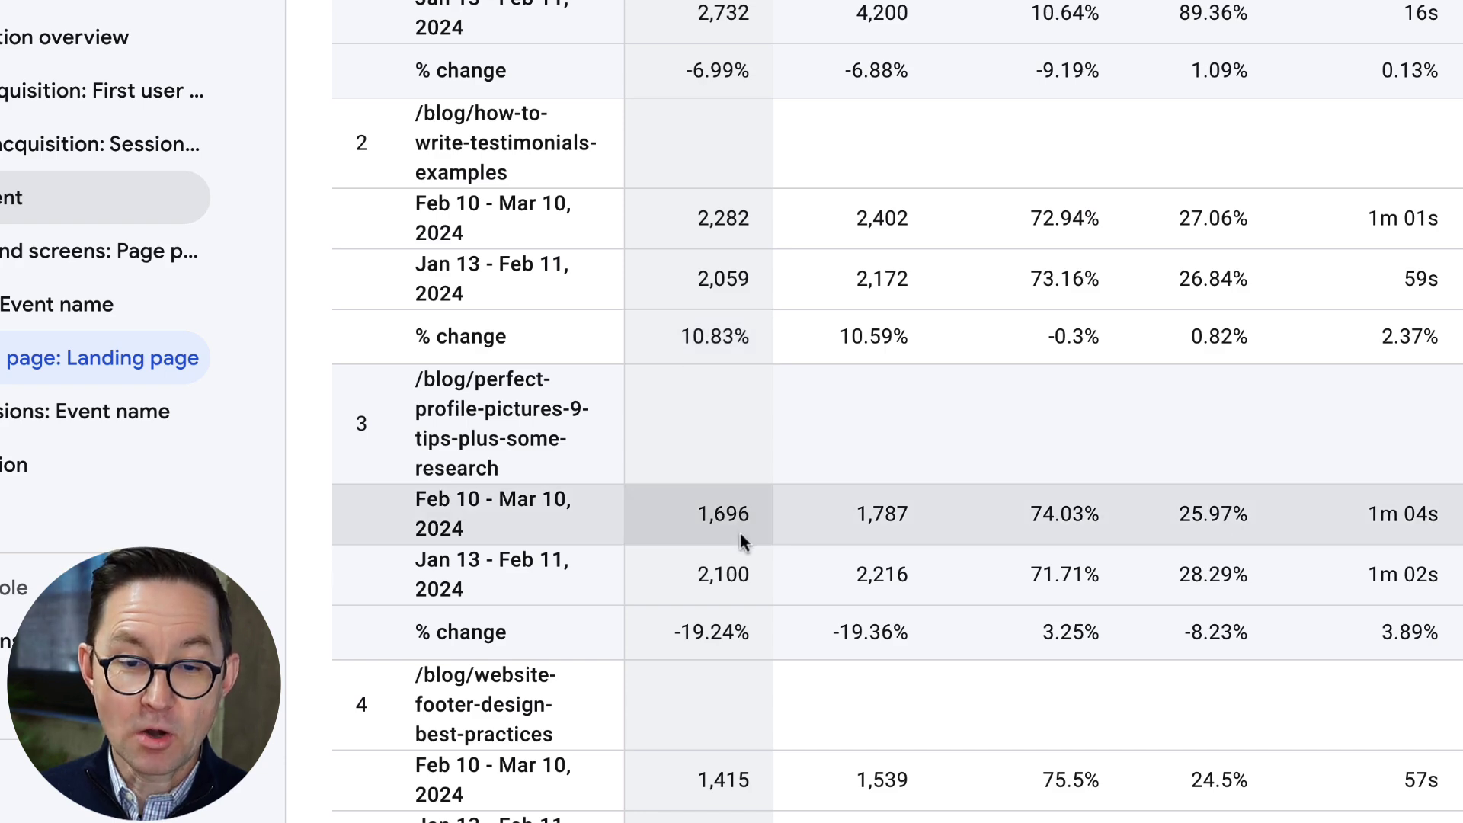
scroll(739, 545, down, 7)
scroll(724, 545, down, 12)
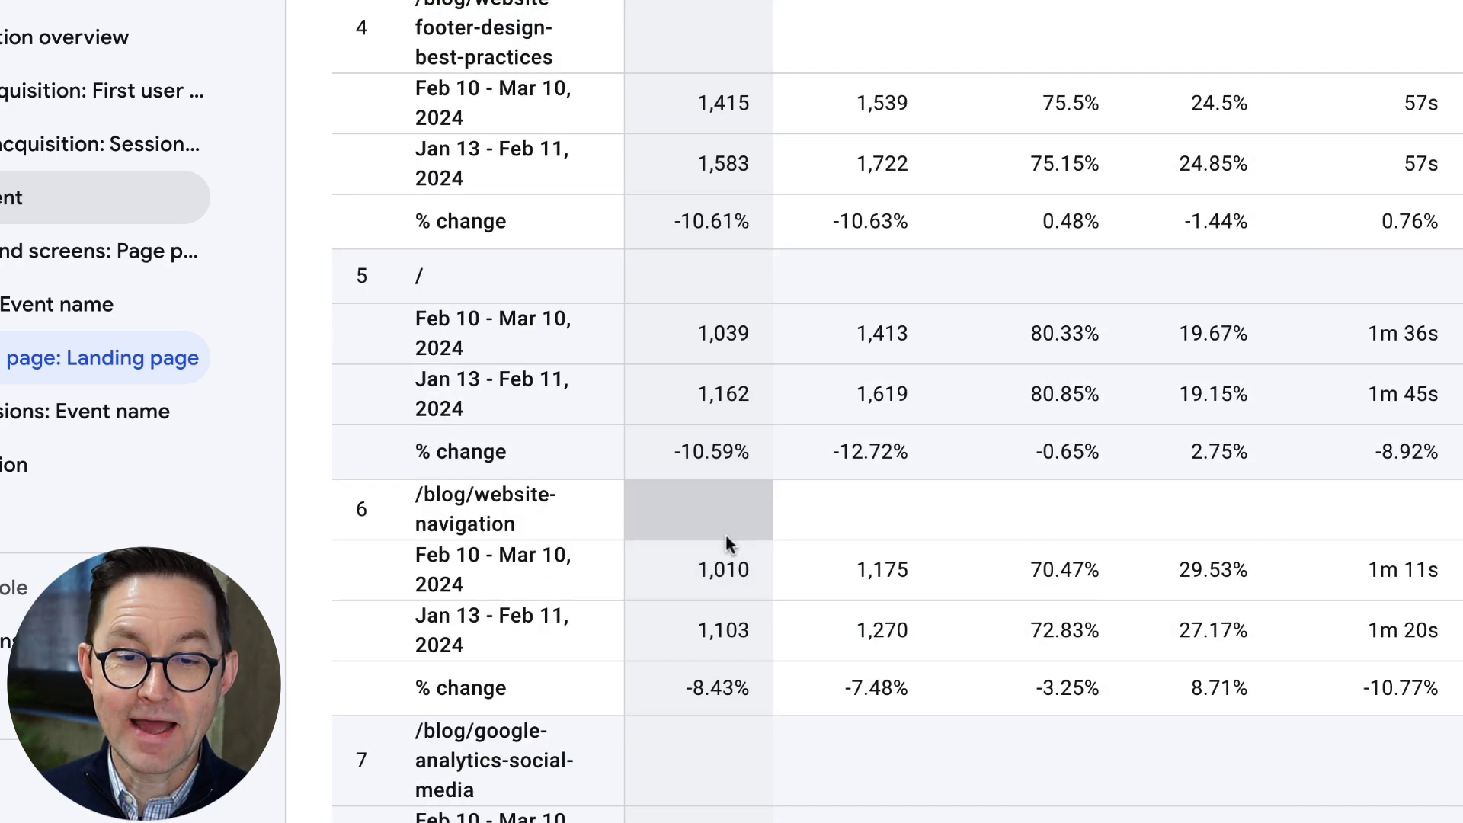
scroll(731, 524, down, 3)
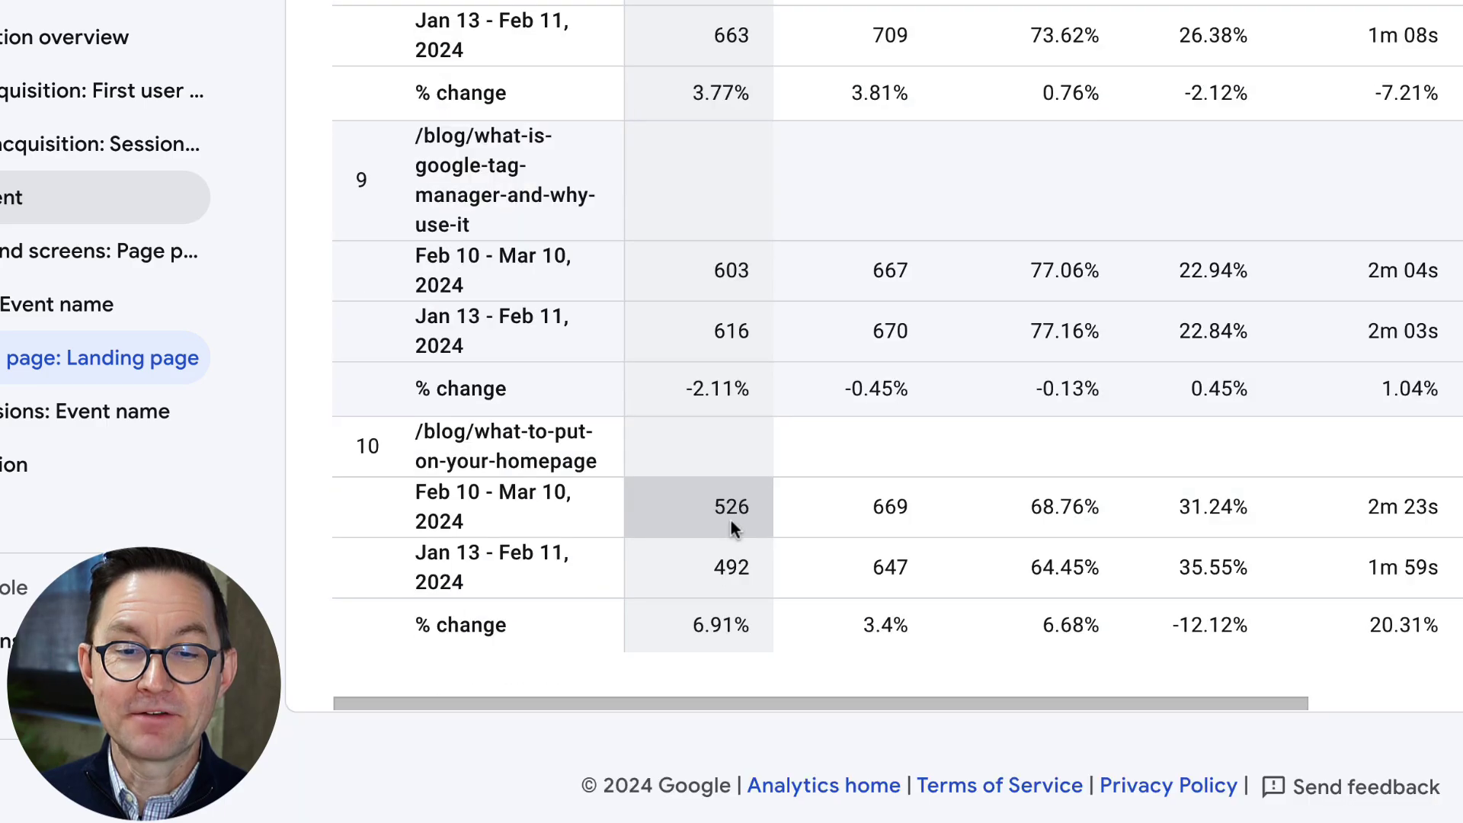
scroll(730, 520, up, 10)
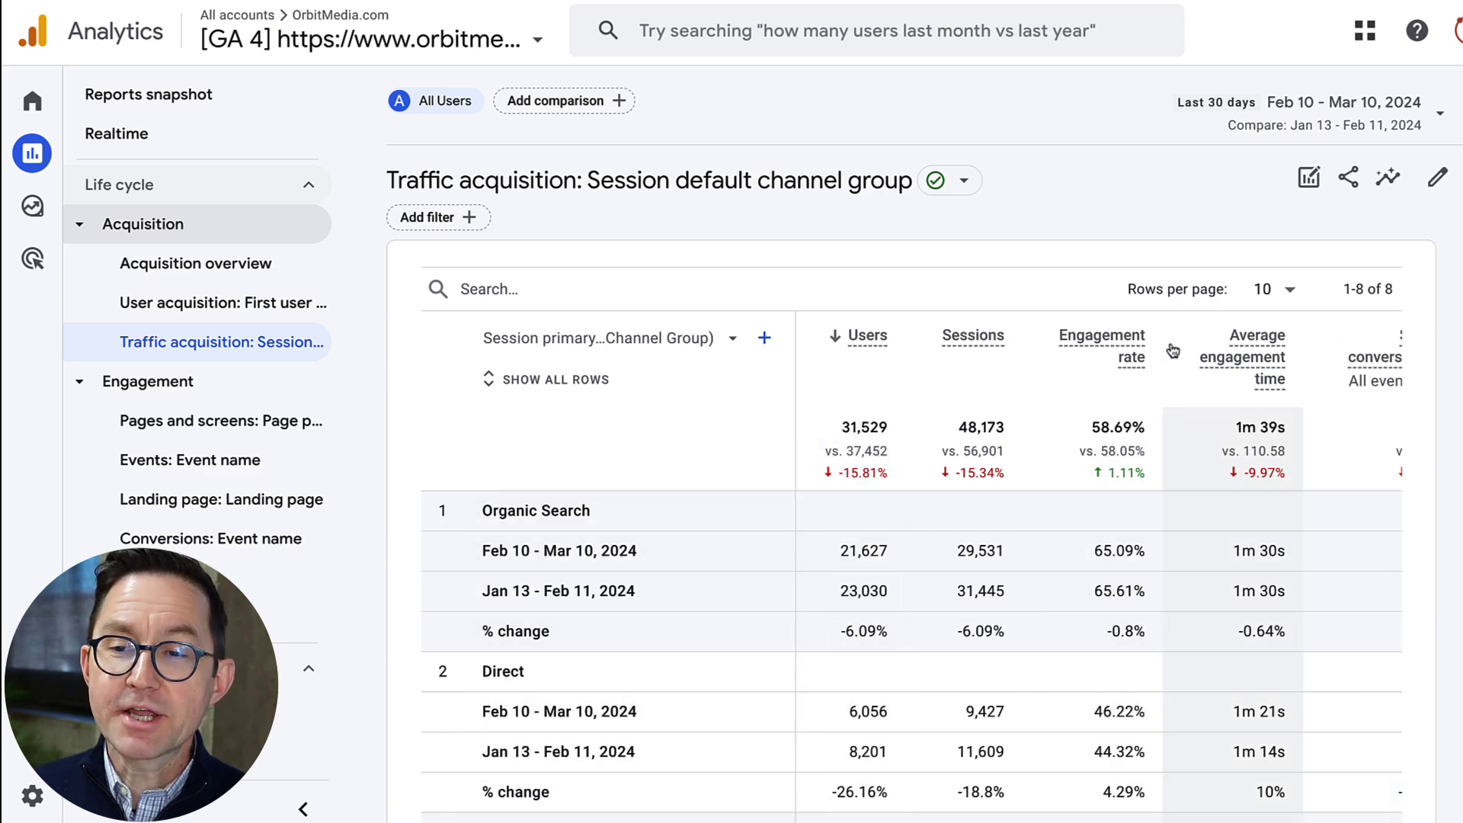
- Turn off the date comparison in the Traffic acquisition report, keeping the last 30 days as the range
click(1326, 109)
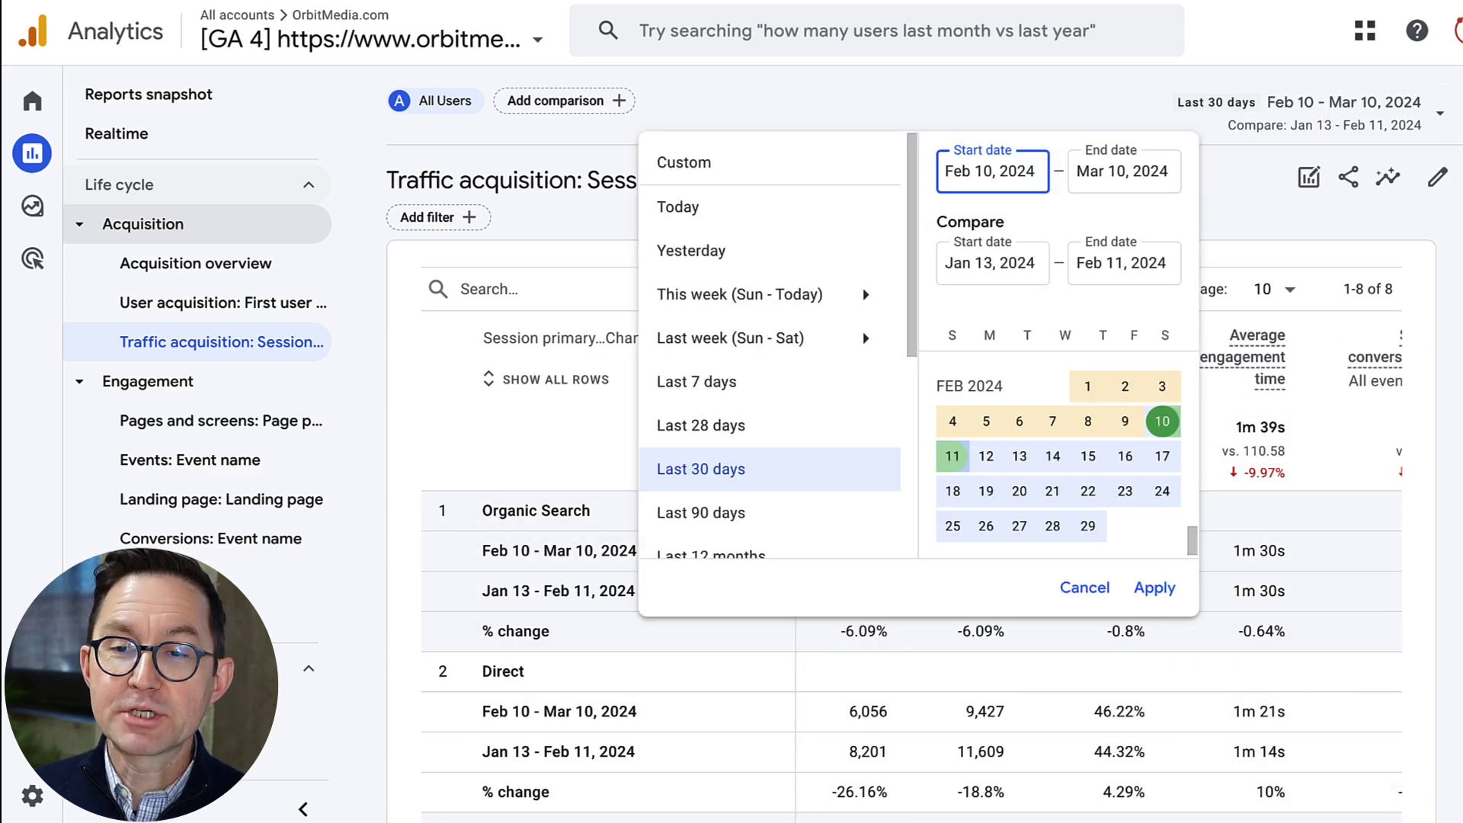
scroll(809, 533, down, 5)
scroll(809, 457, up, 5)
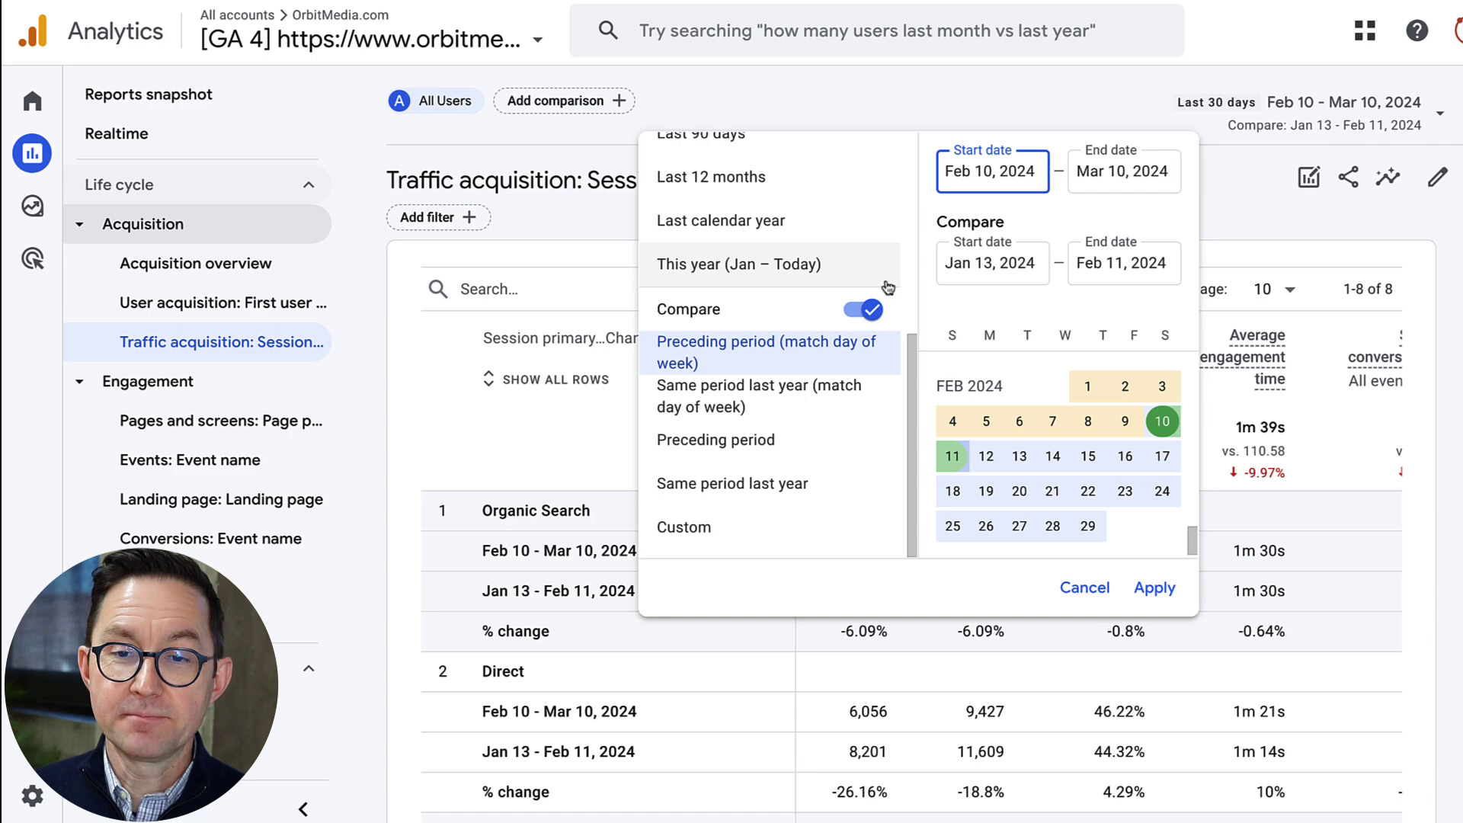
click(863, 522)
click(1154, 587)
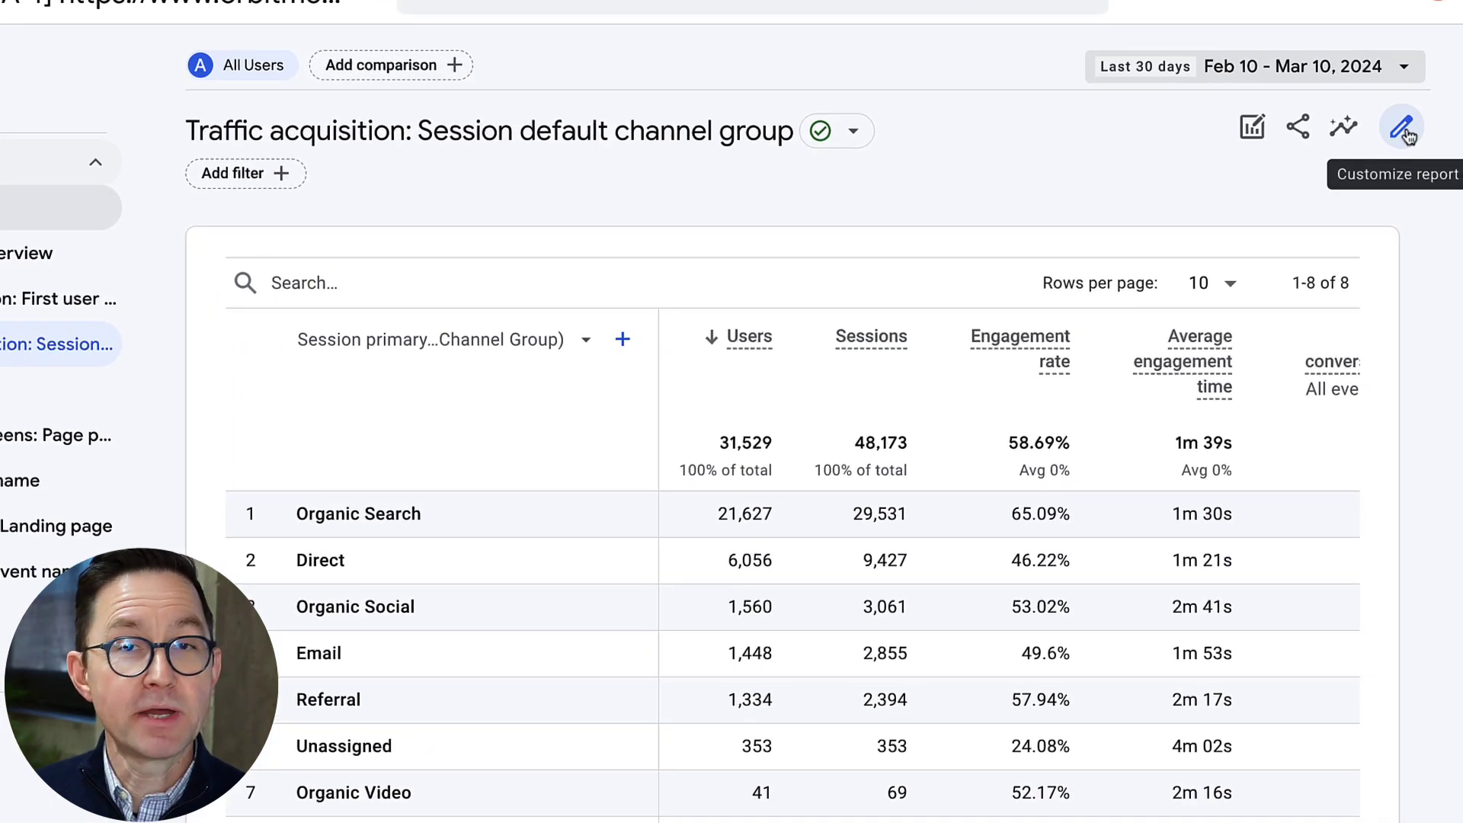
- Add the Bounce rate metric between Sessions and Engagement rate in the report customization, and remove it again
click(1401, 128)
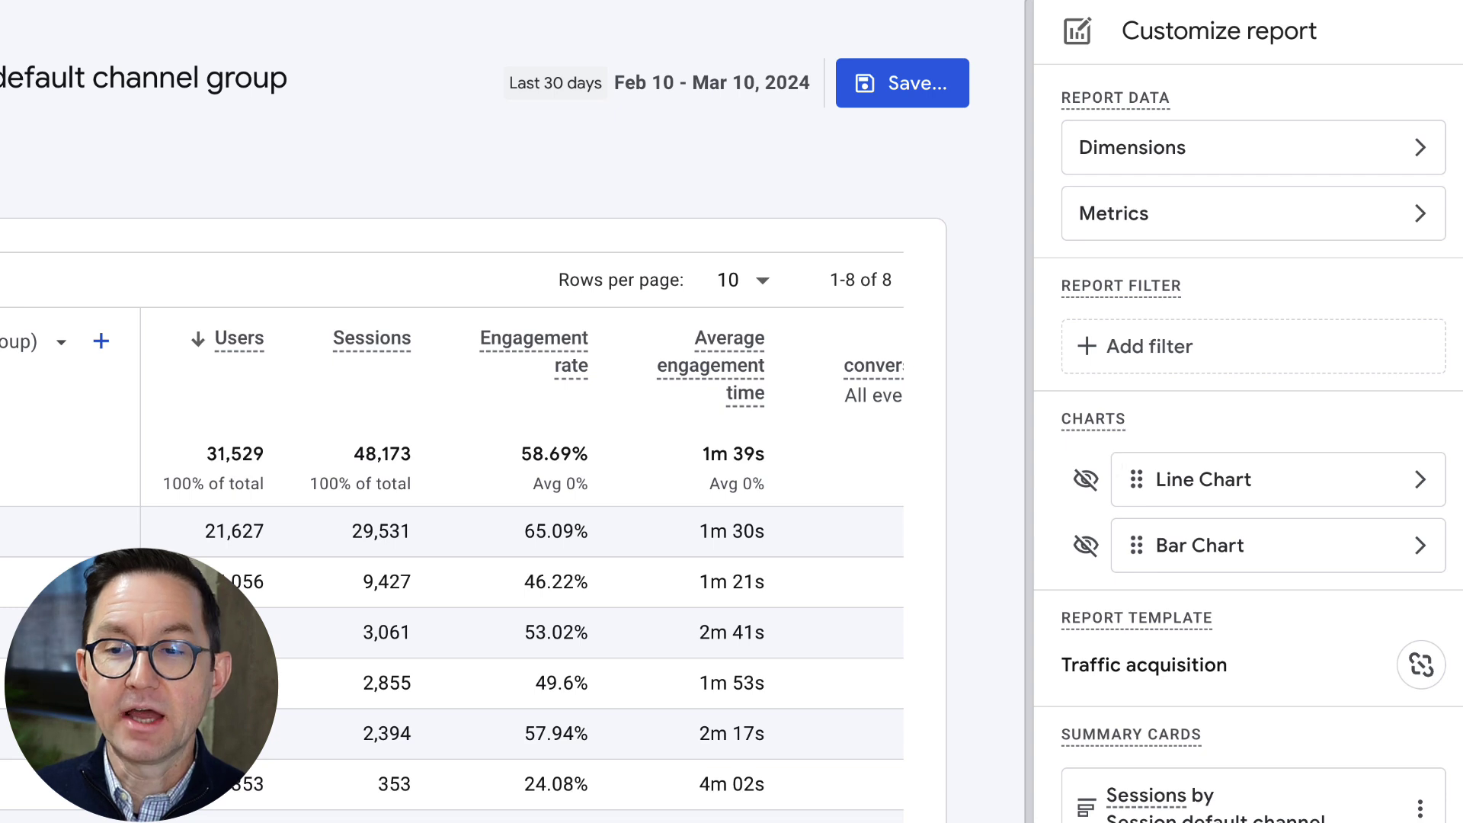
click(1199, 214)
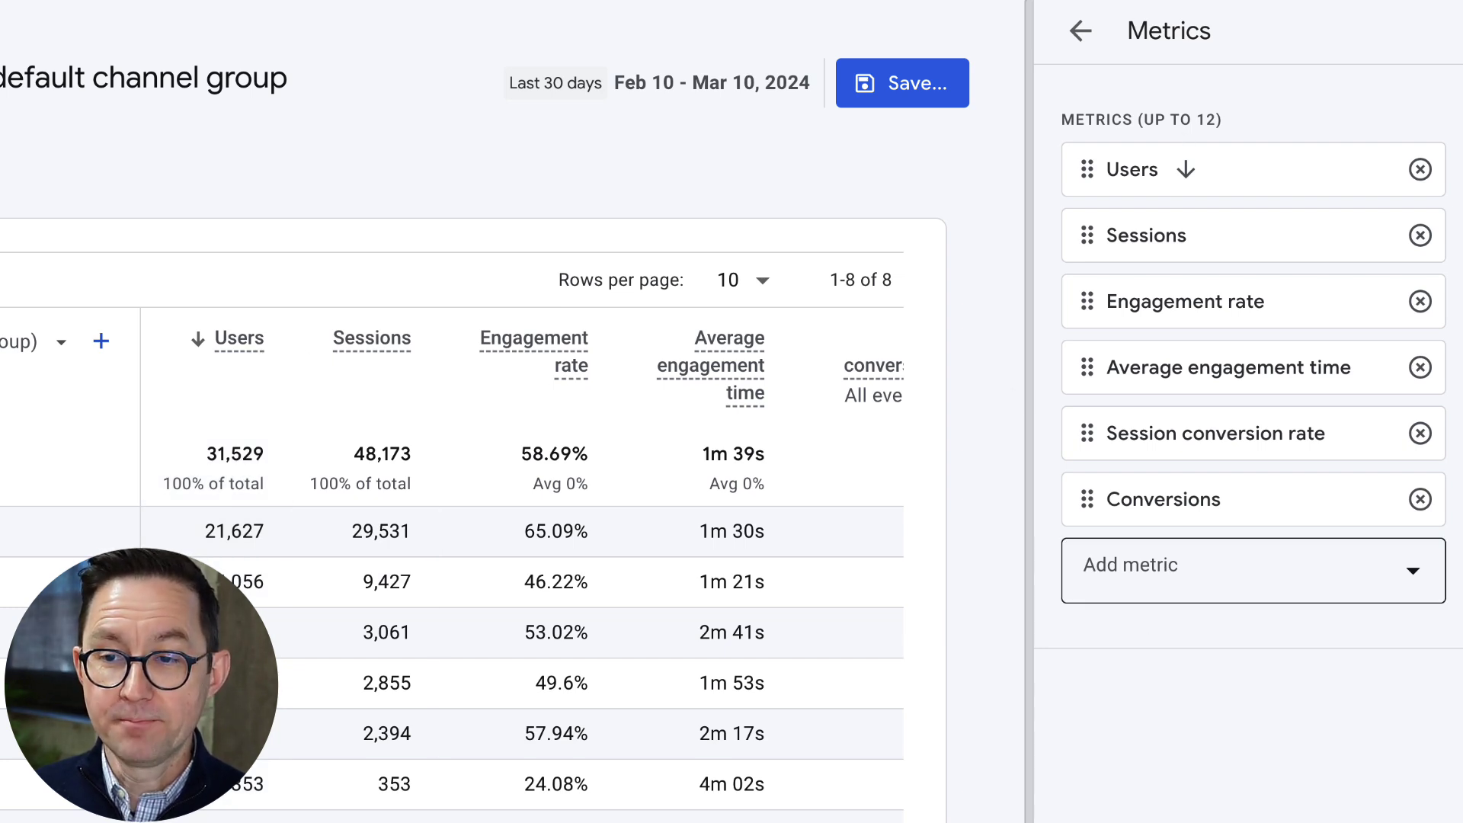
click(1172, 573)
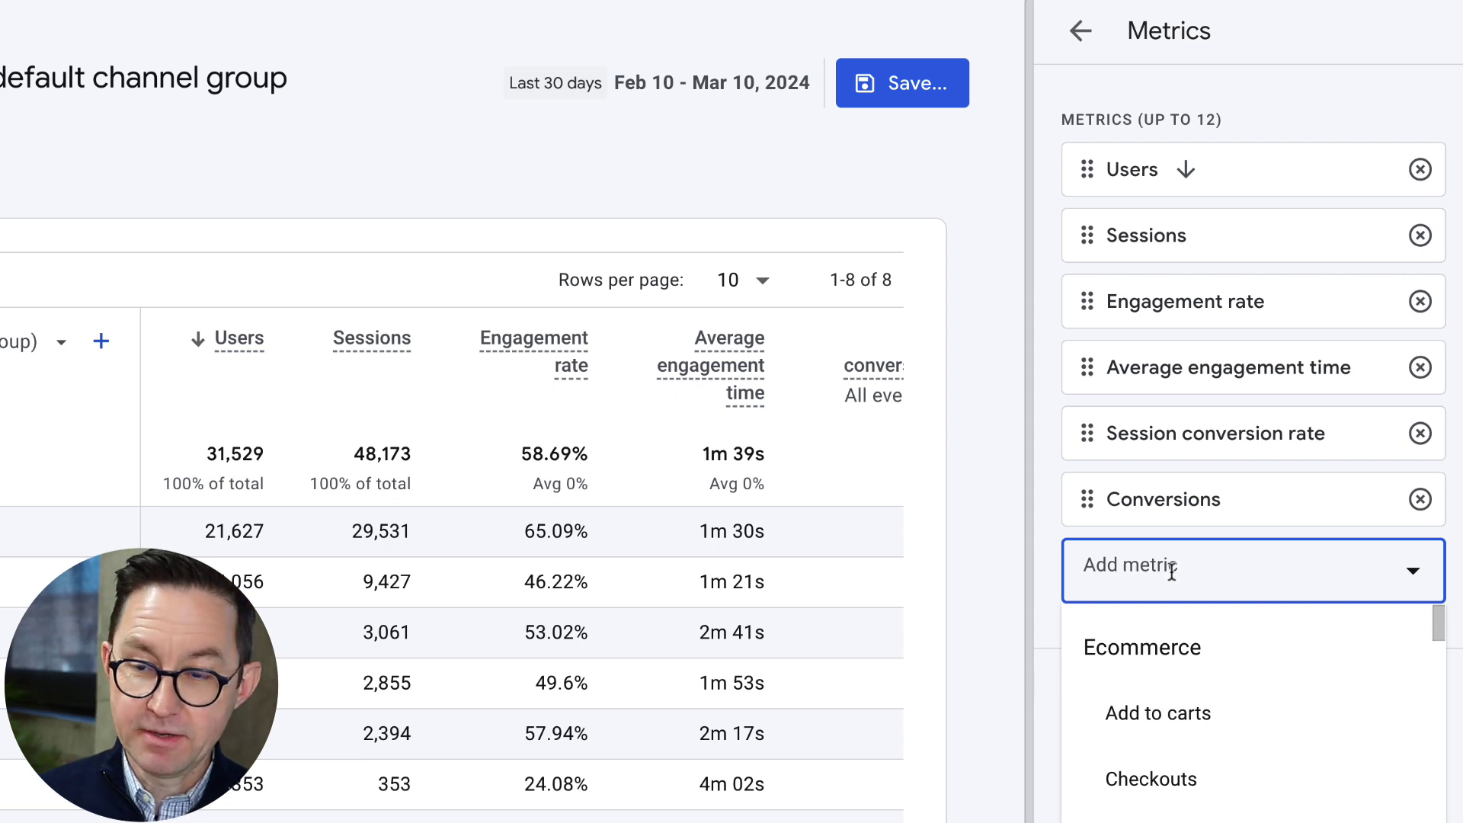
text(bounc)
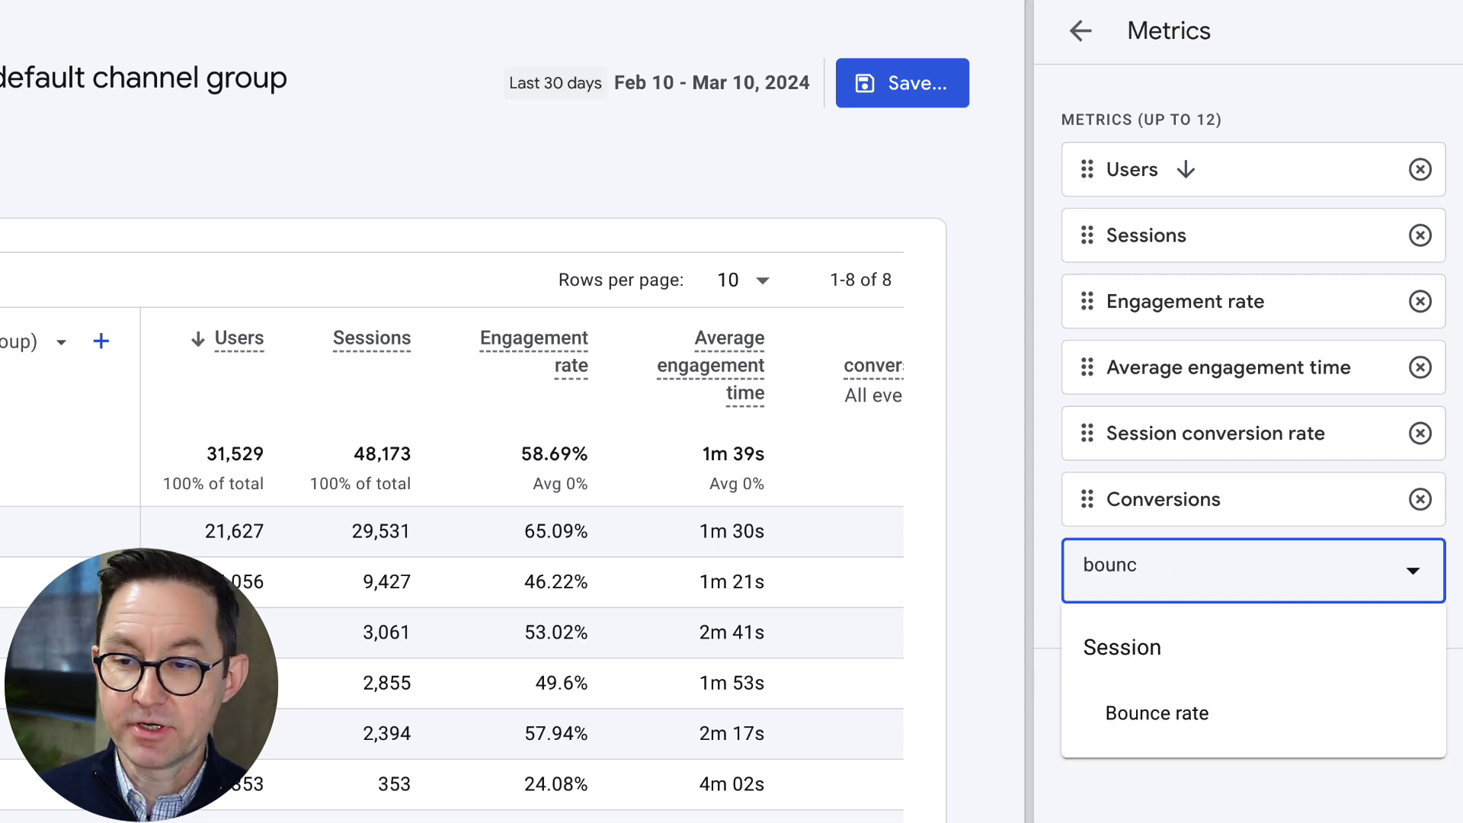
click(1190, 715)
drag(1075, 565, 1128, 308)
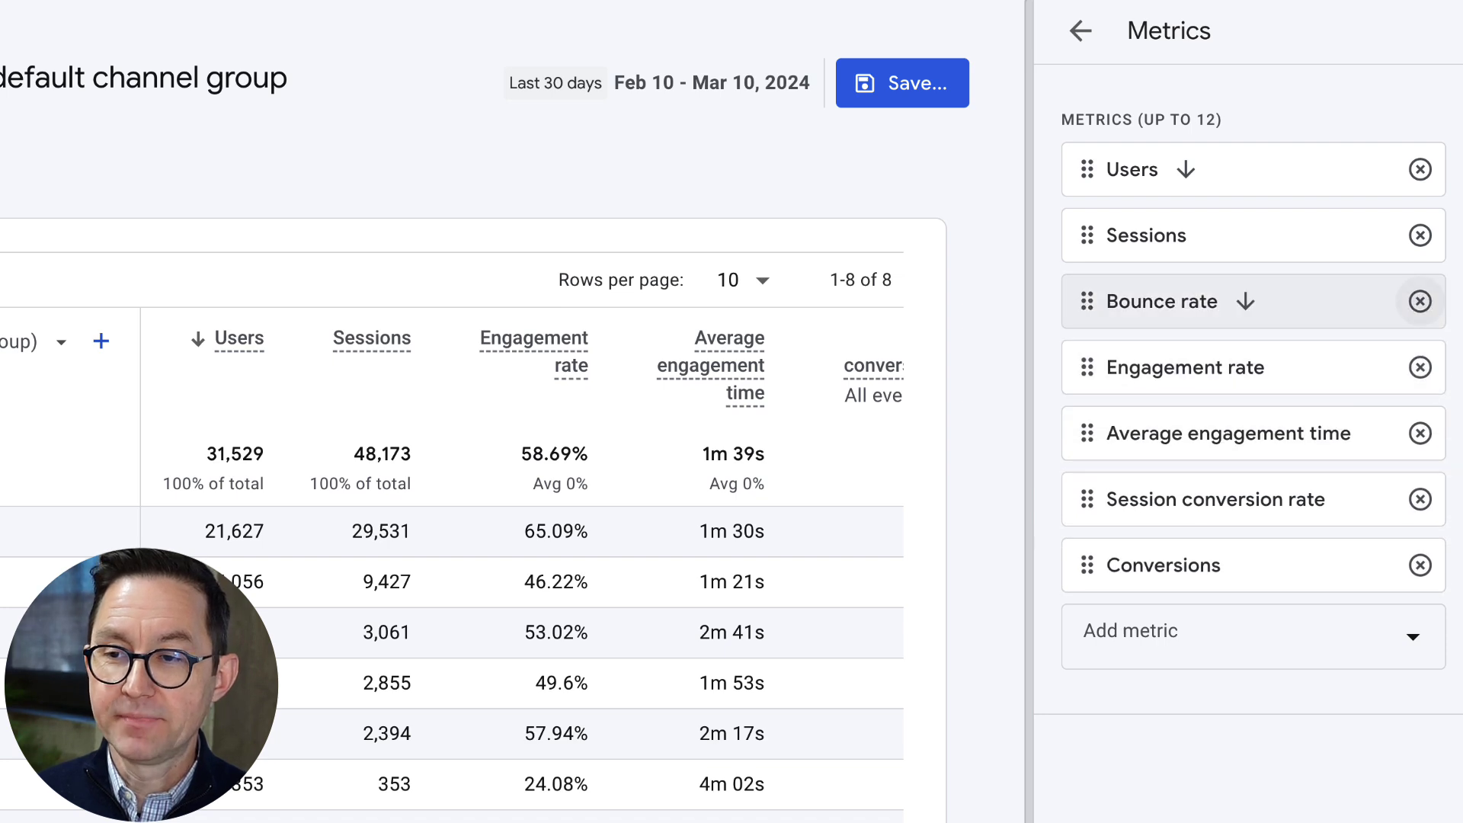
click(1419, 301)
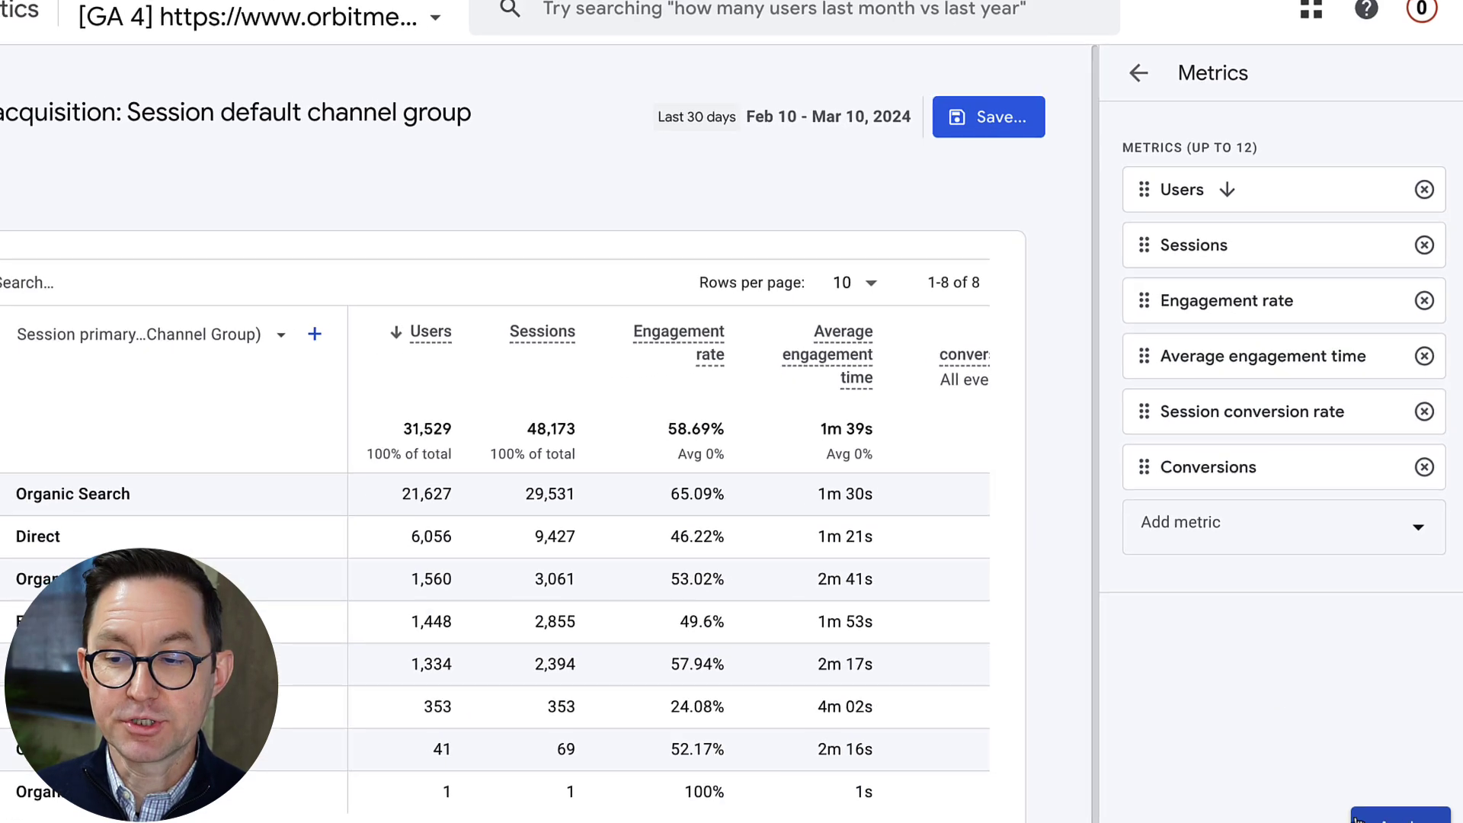
- Apply the metric list, save the changes to the current Traffic acquisition report and return to the report view
click(1363, 819)
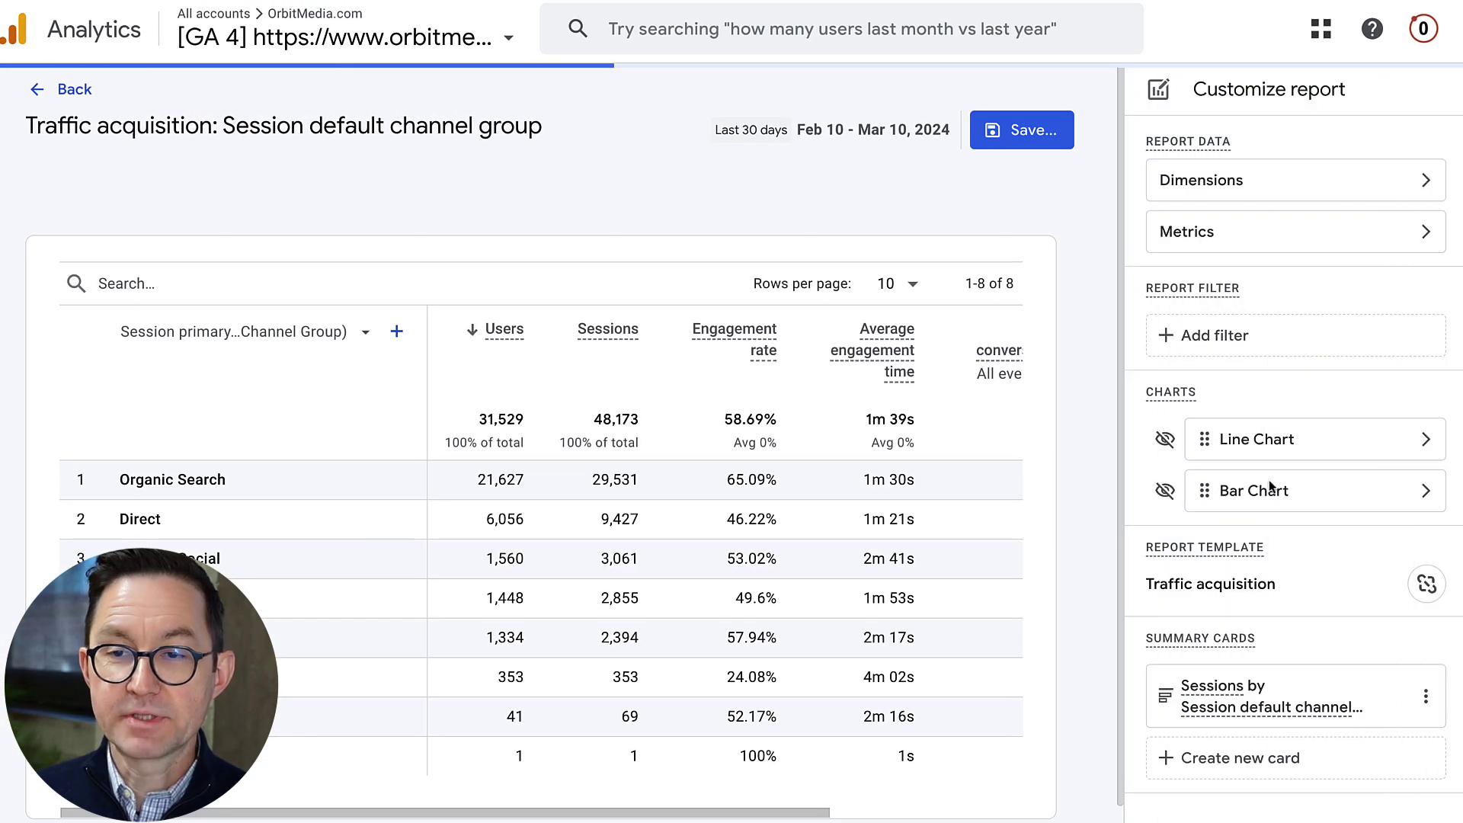
click(1050, 141)
click(1052, 190)
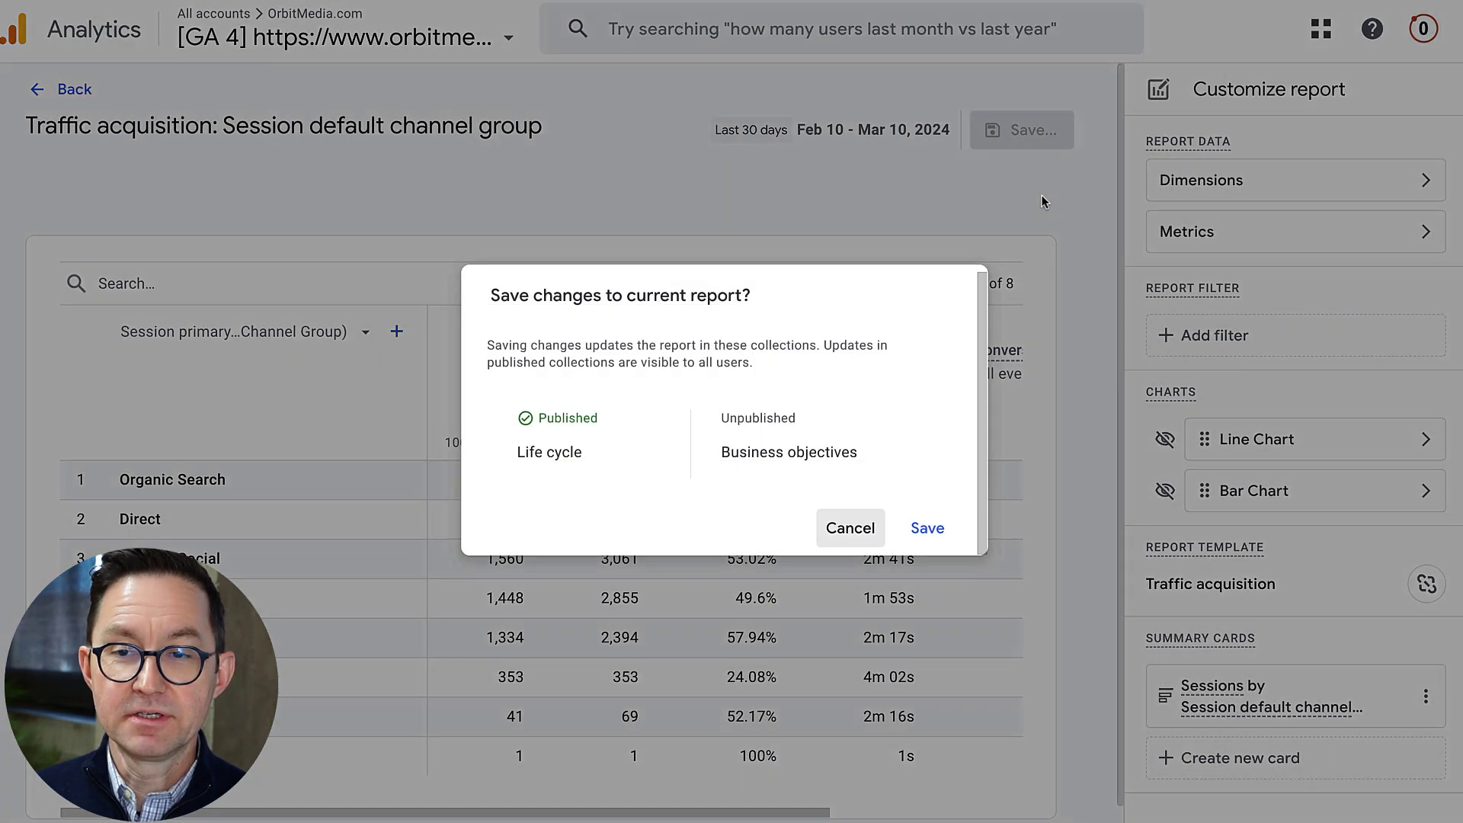
click(918, 527)
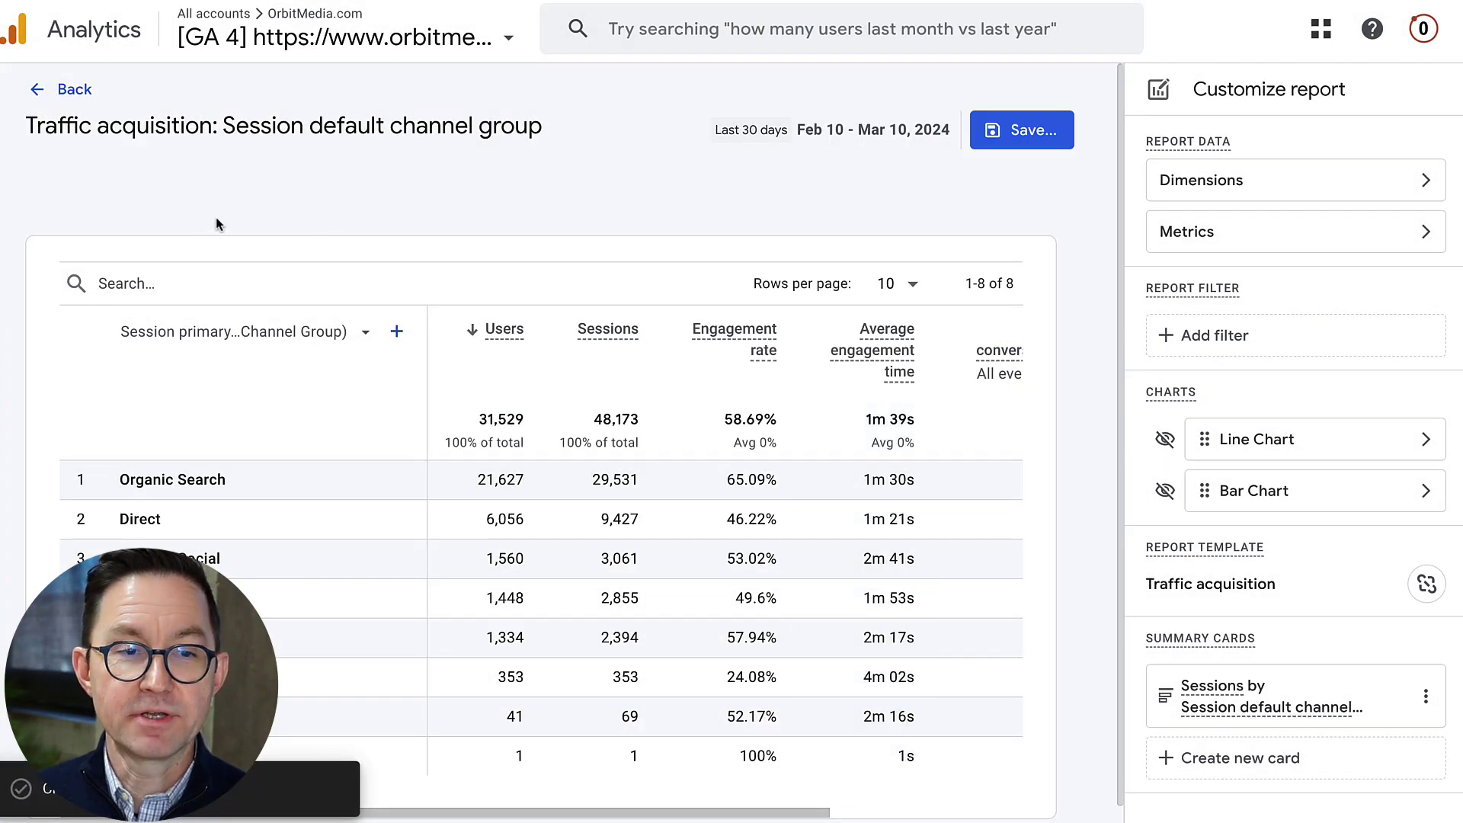
click(38, 89)
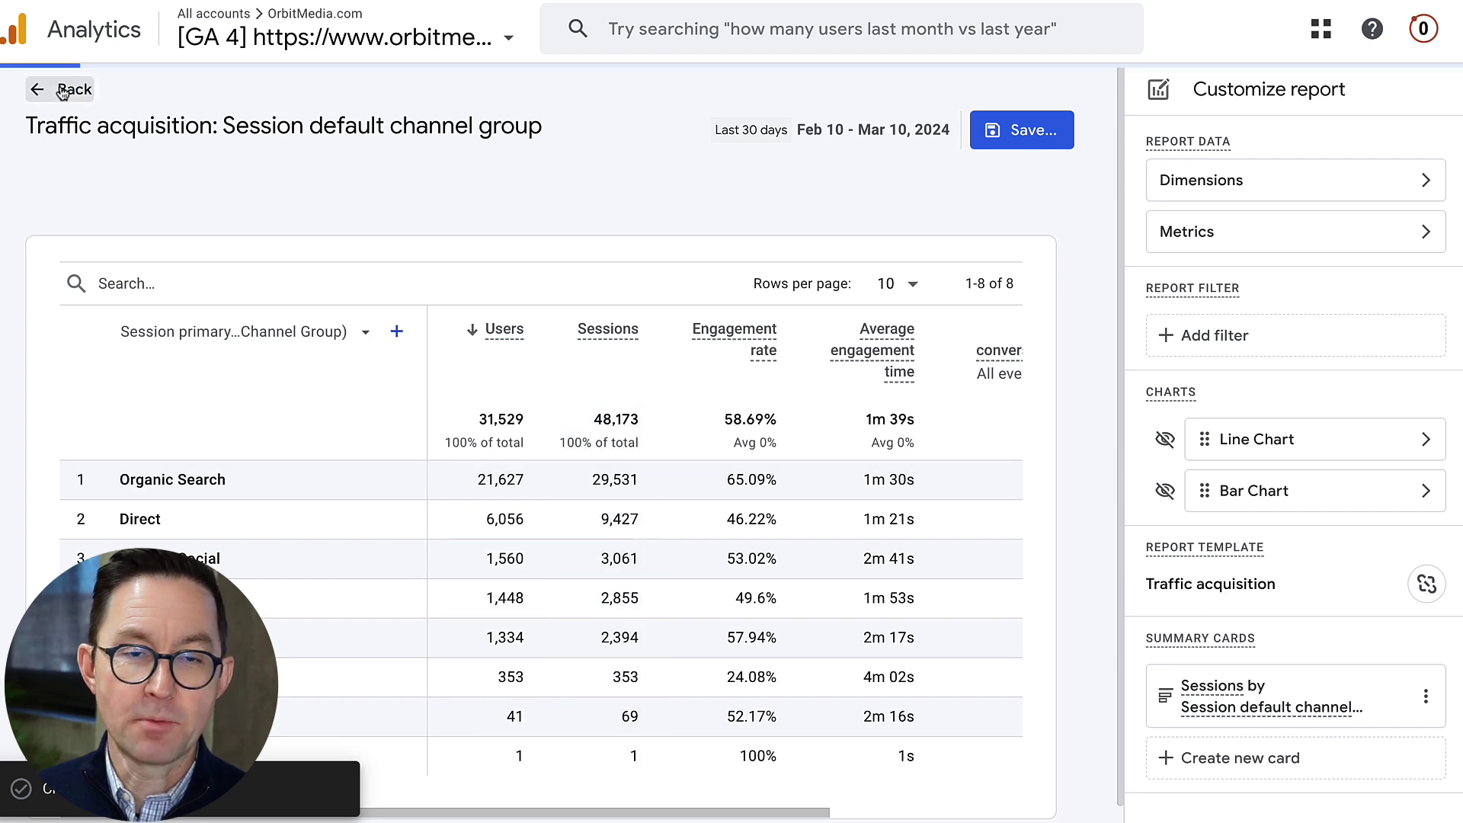
click(1431, 89)
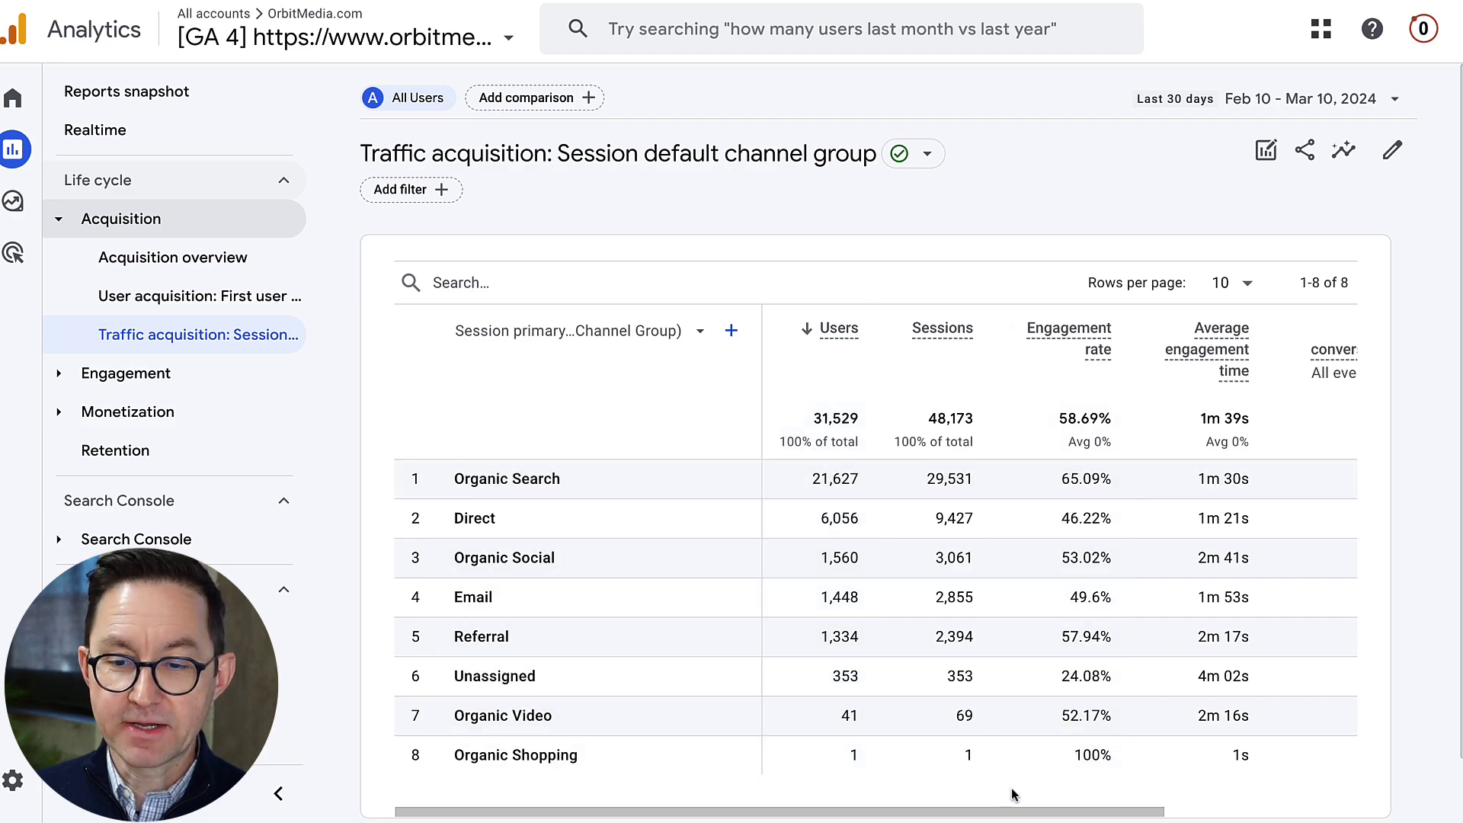
- Set the Session conversion rate column of the Traffic acquisition report to the contact_lead event
drag(1059, 812, 1248, 814)
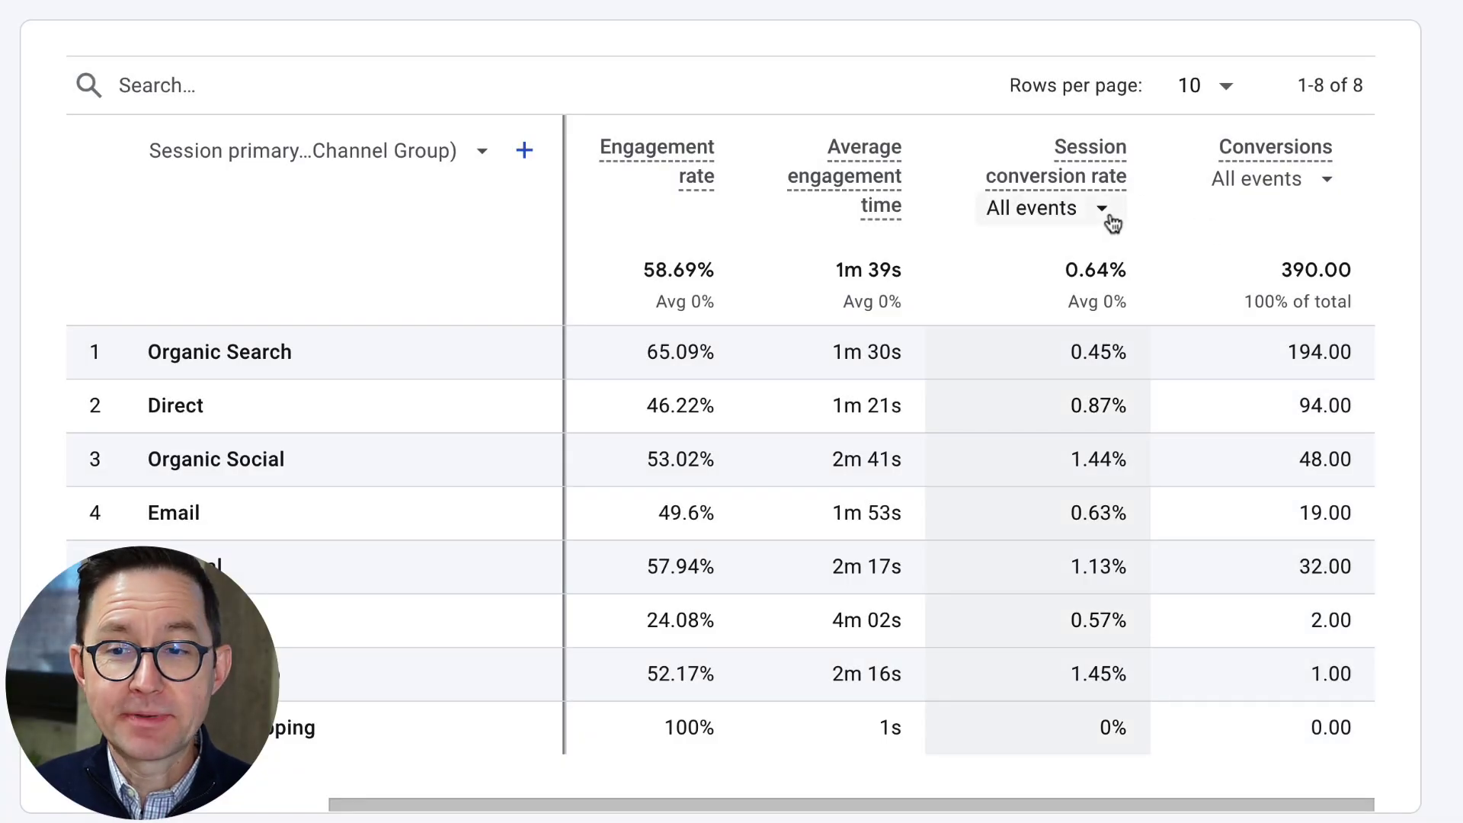
click(1061, 207)
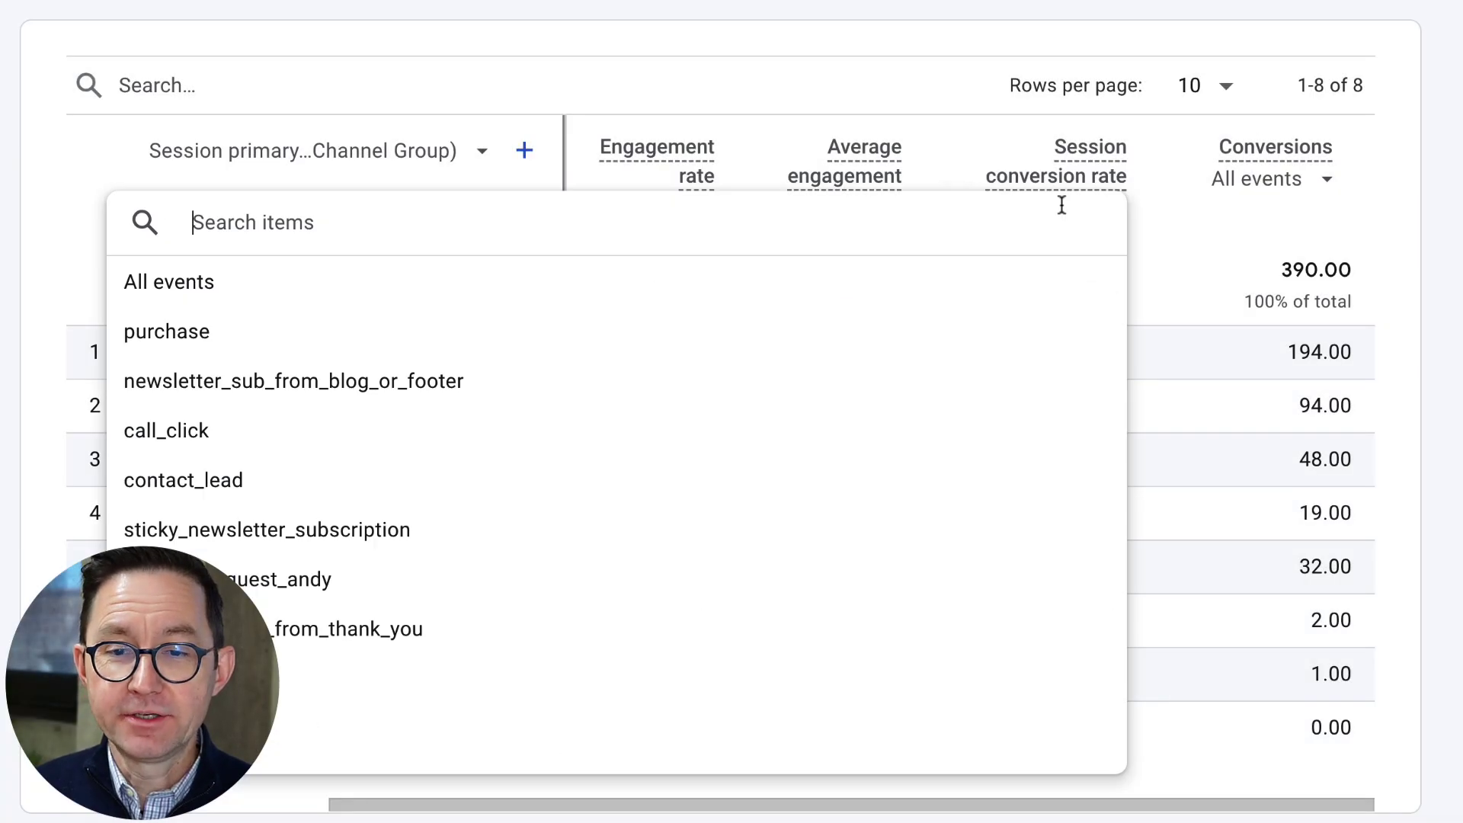
click(175, 482)
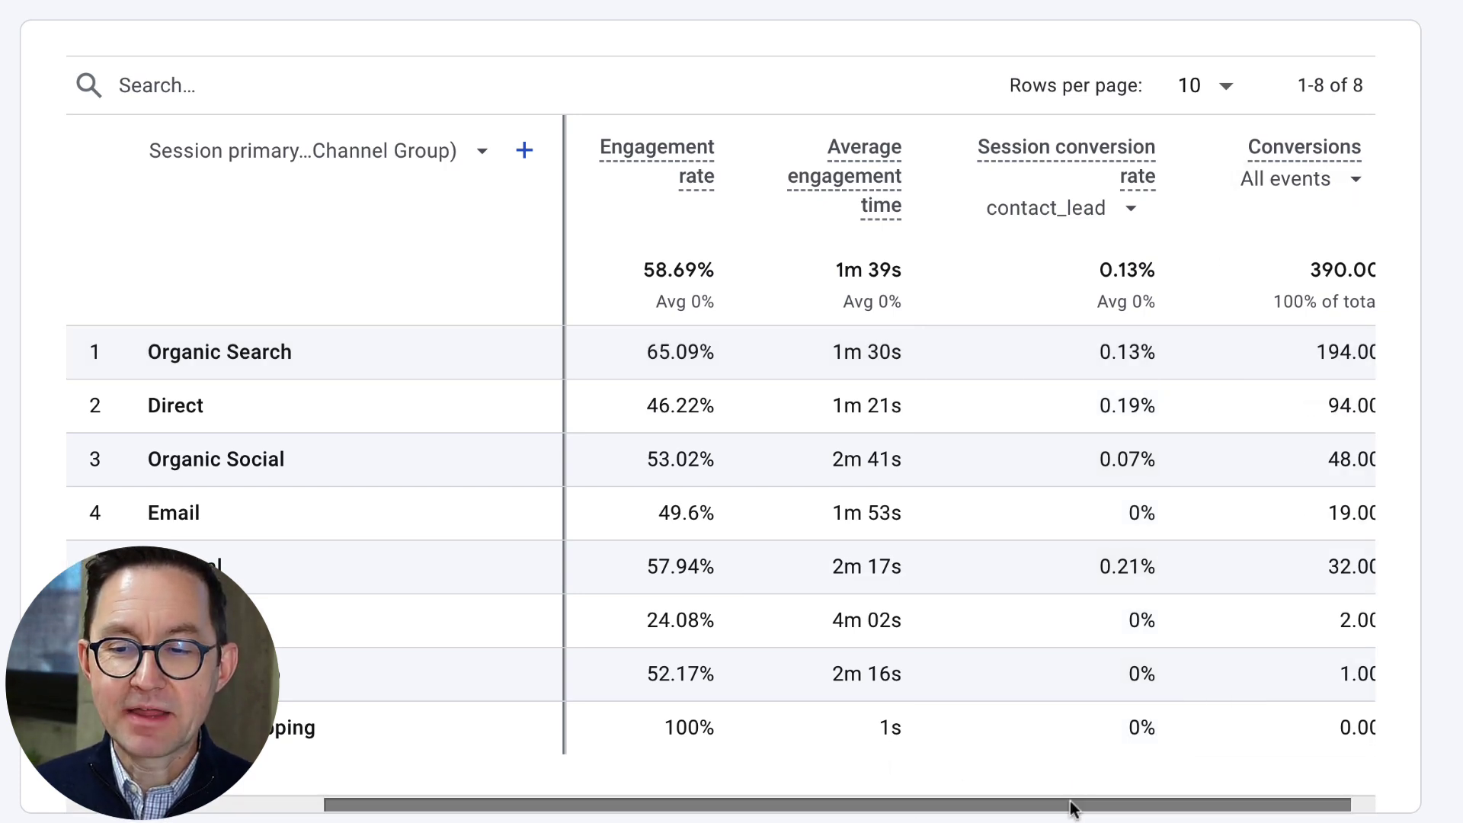
drag(1073, 806, 816, 807)
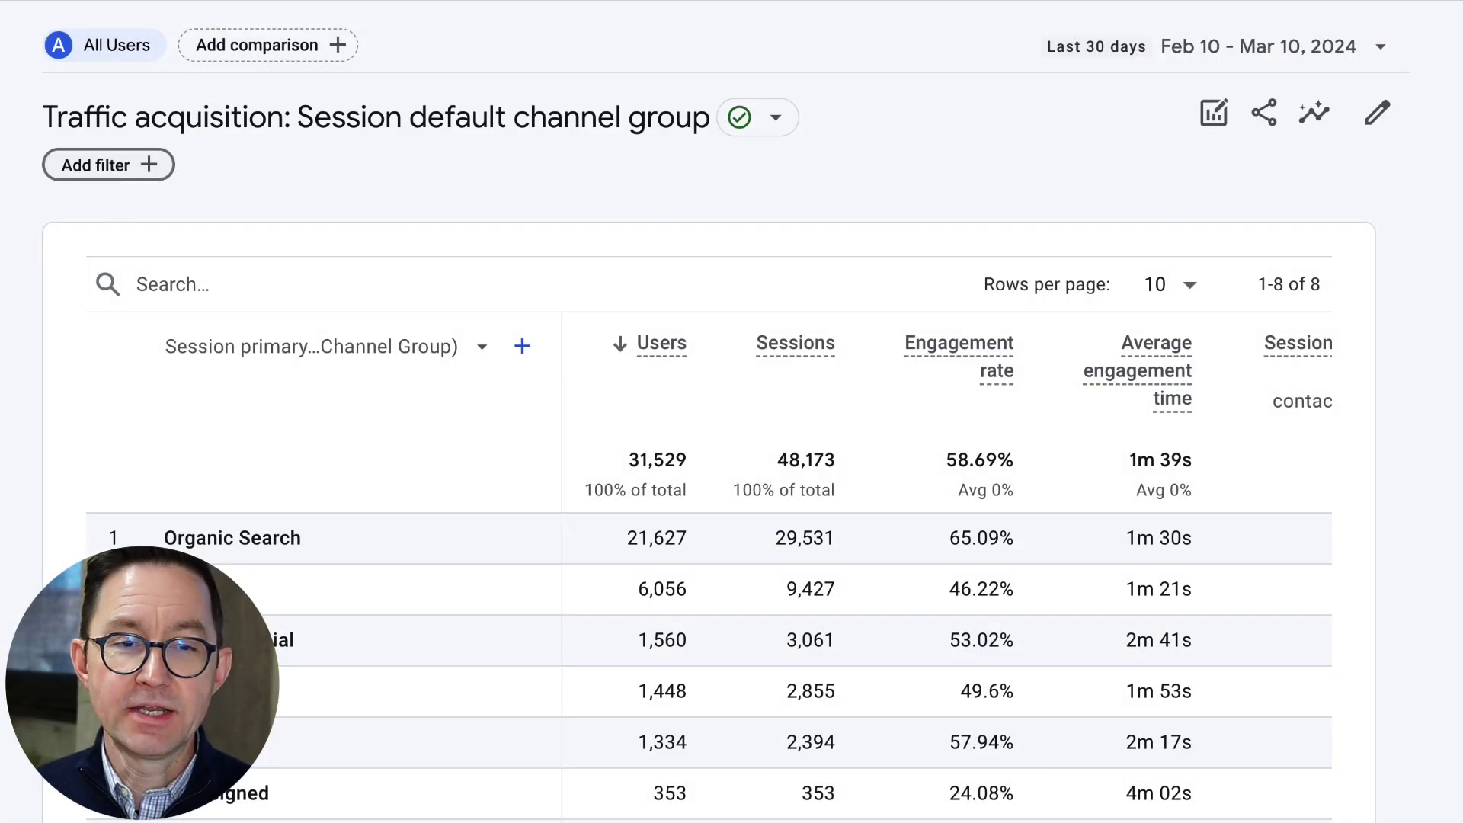
- Filter the Traffic acquisition report to rows whose Landing page + query string does not contain "blog" and view the conversion columns
click(122, 174)
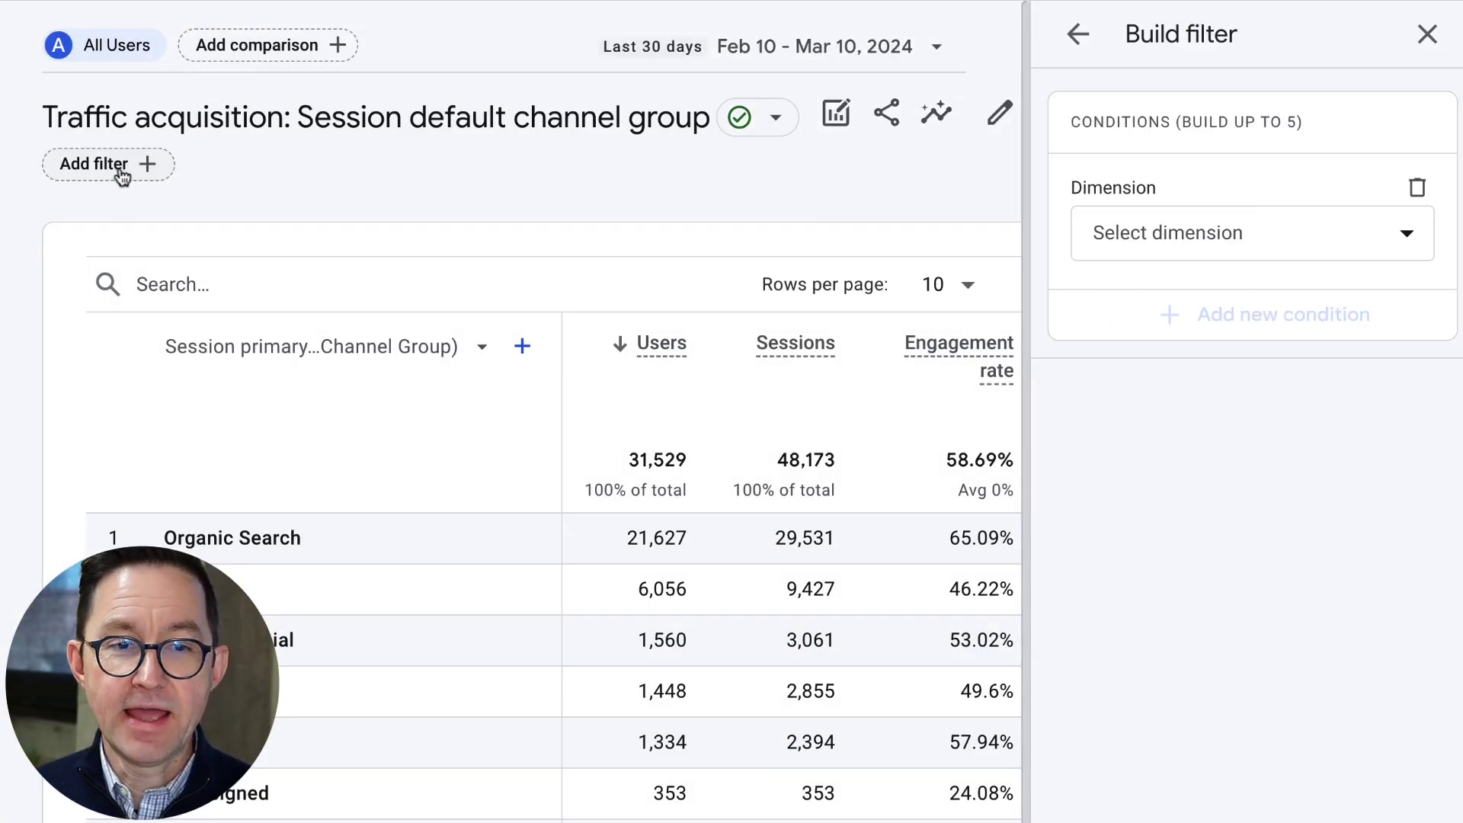
click(1255, 232)
text(landing)
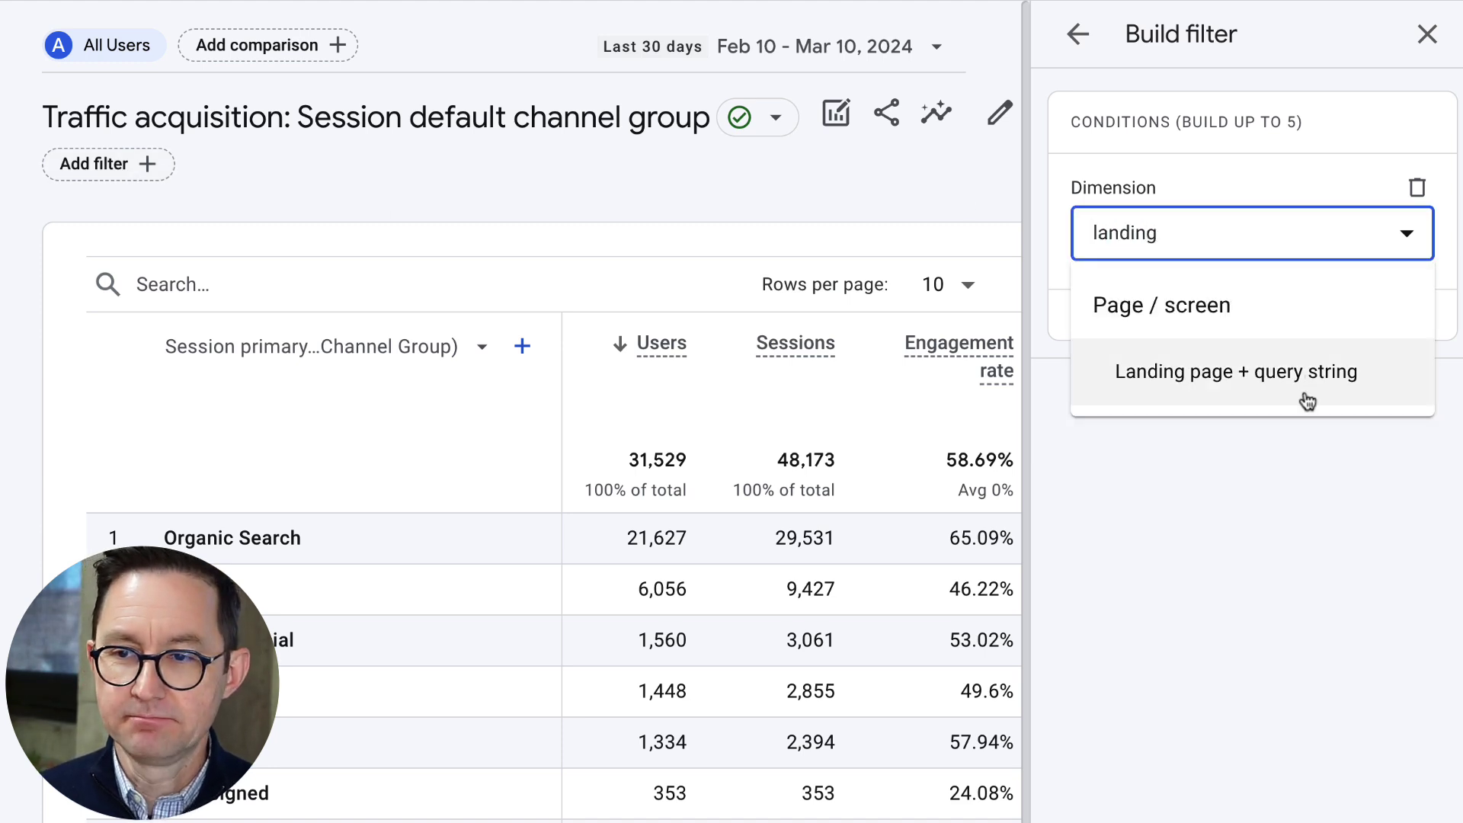
click(1303, 394)
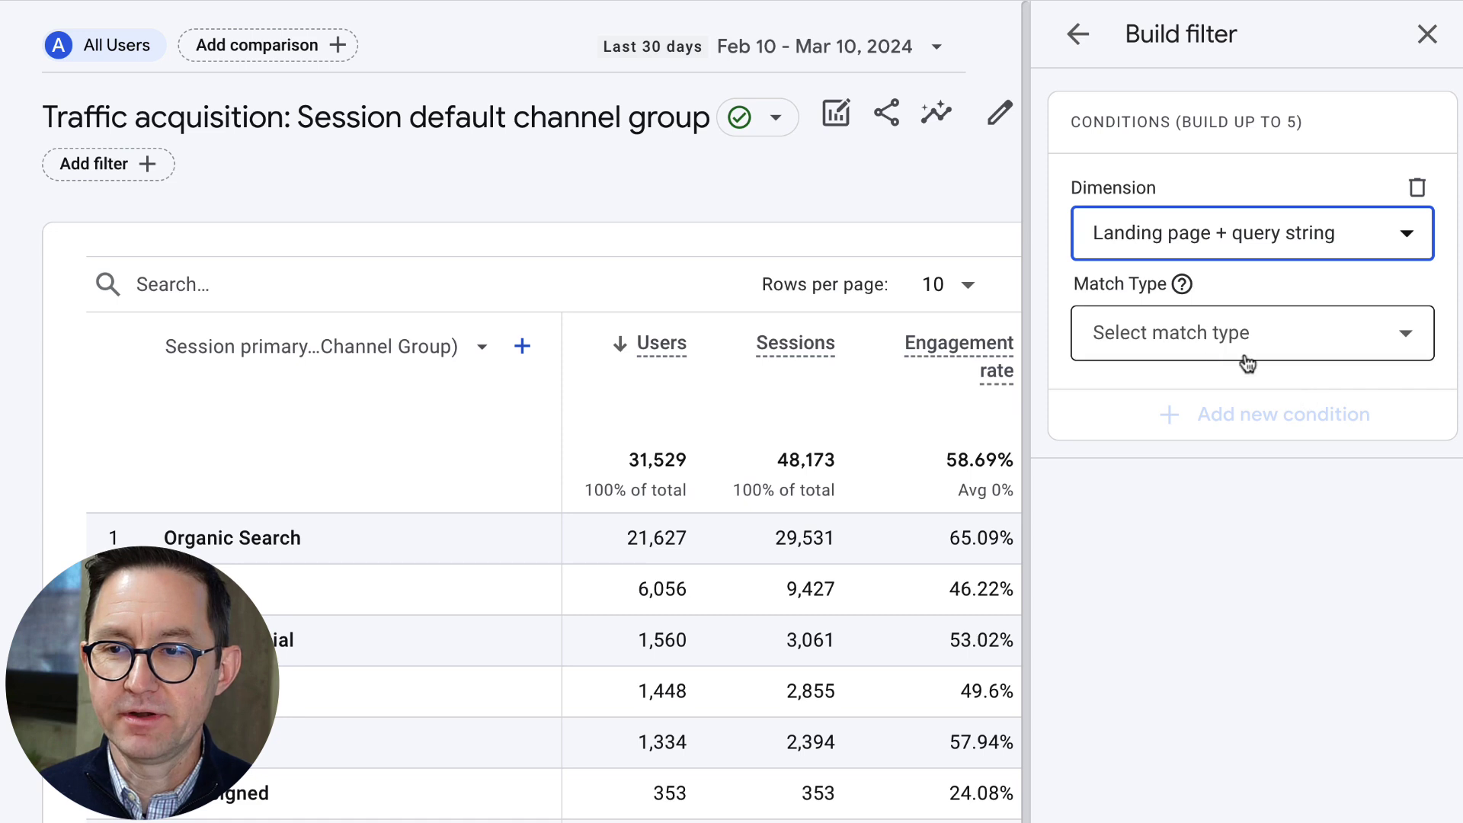
click(1192, 339)
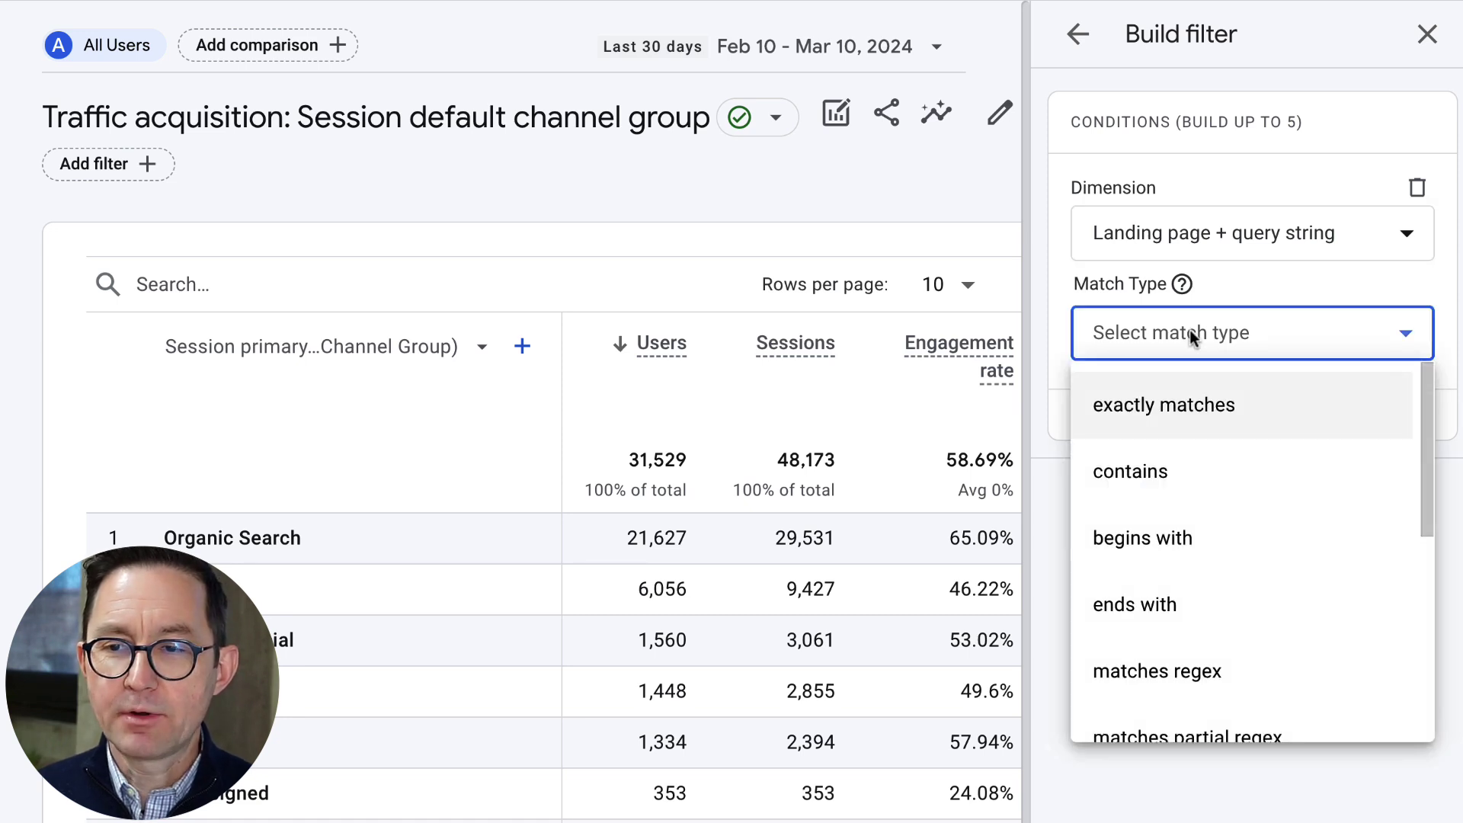
scroll(1185, 571, down, 5)
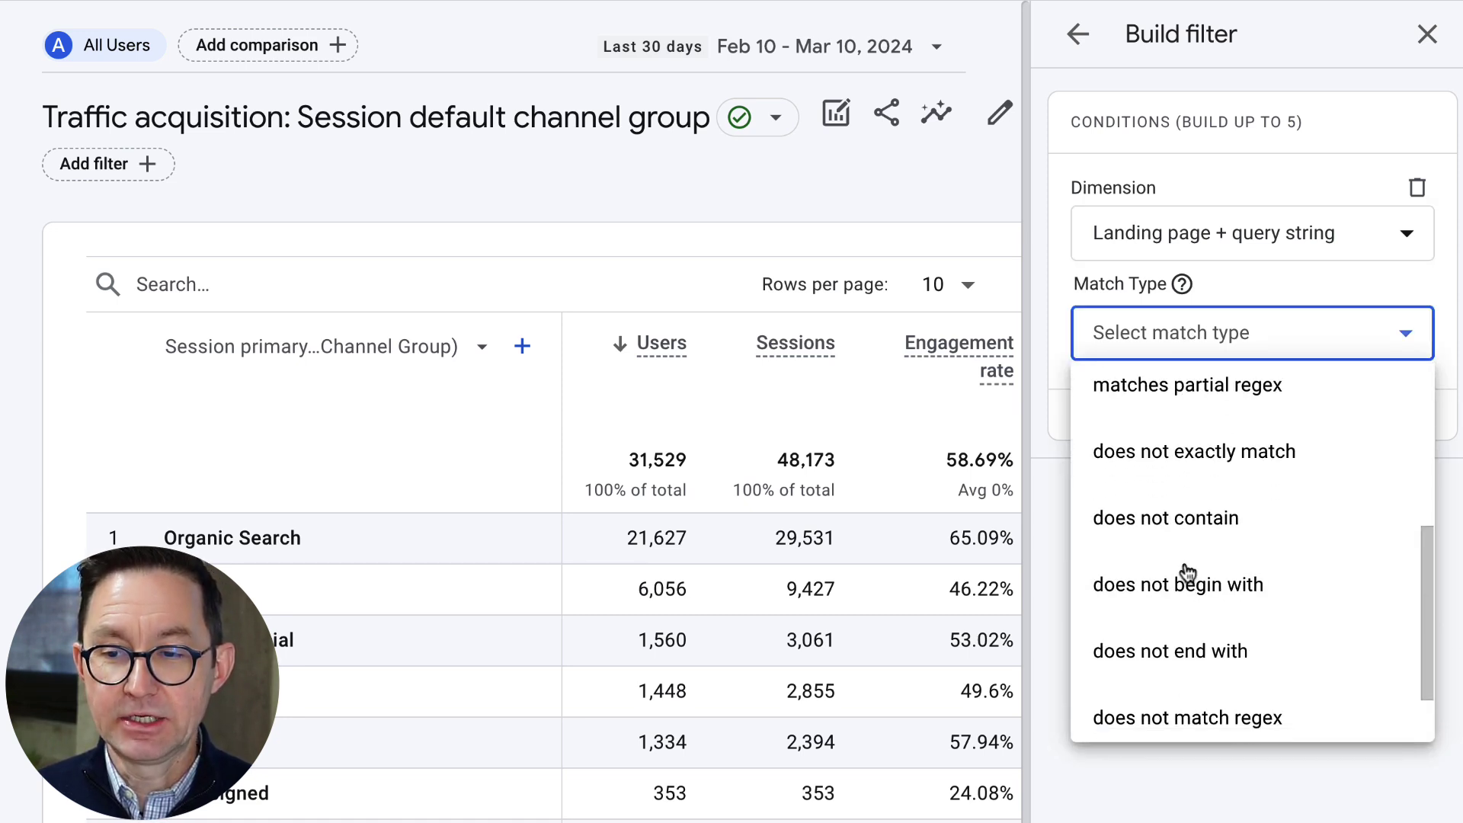
scroll(1187, 573, down, 2)
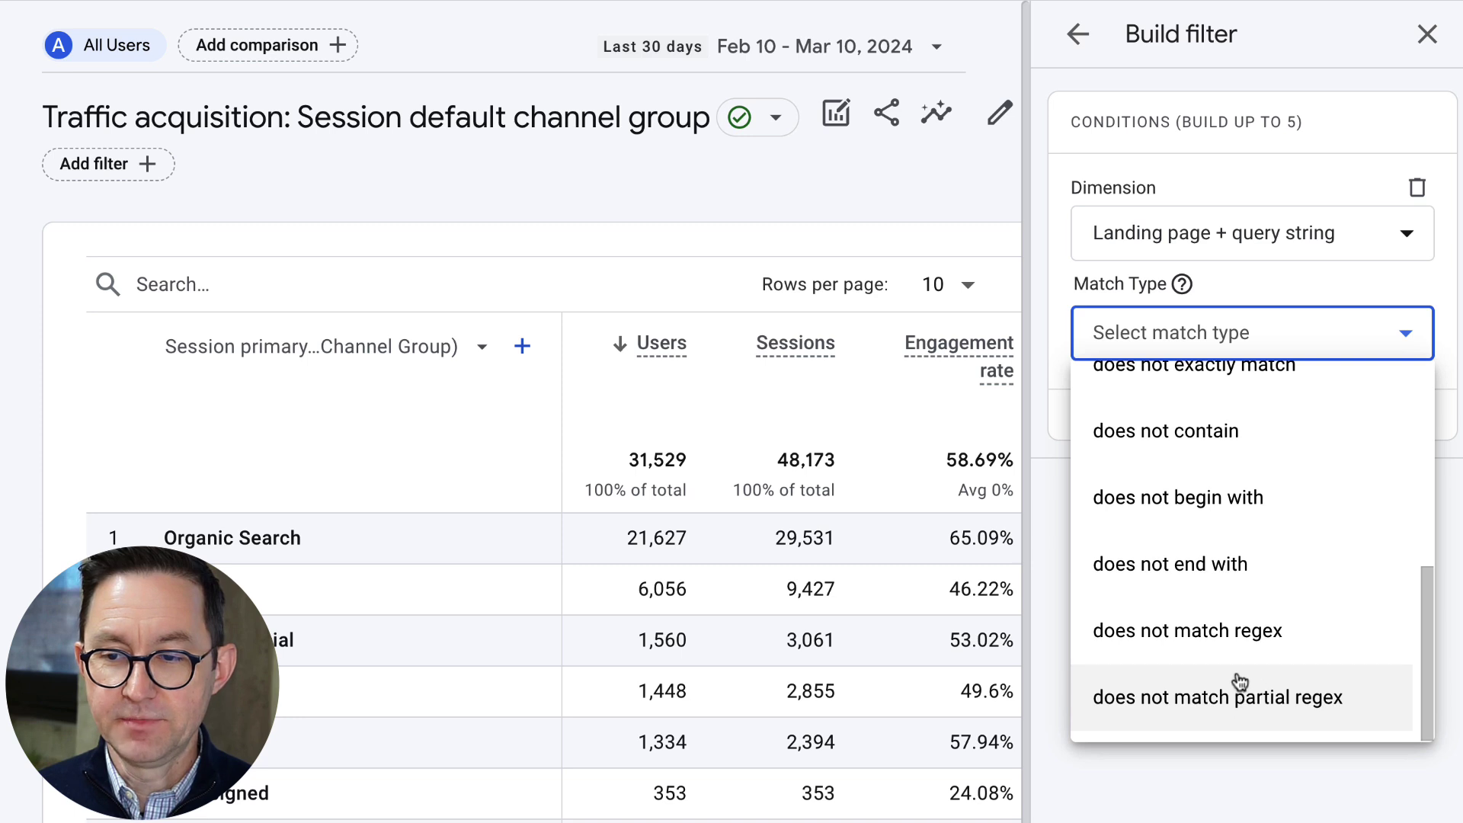
click(1191, 431)
click(1188, 431)
text(blog)
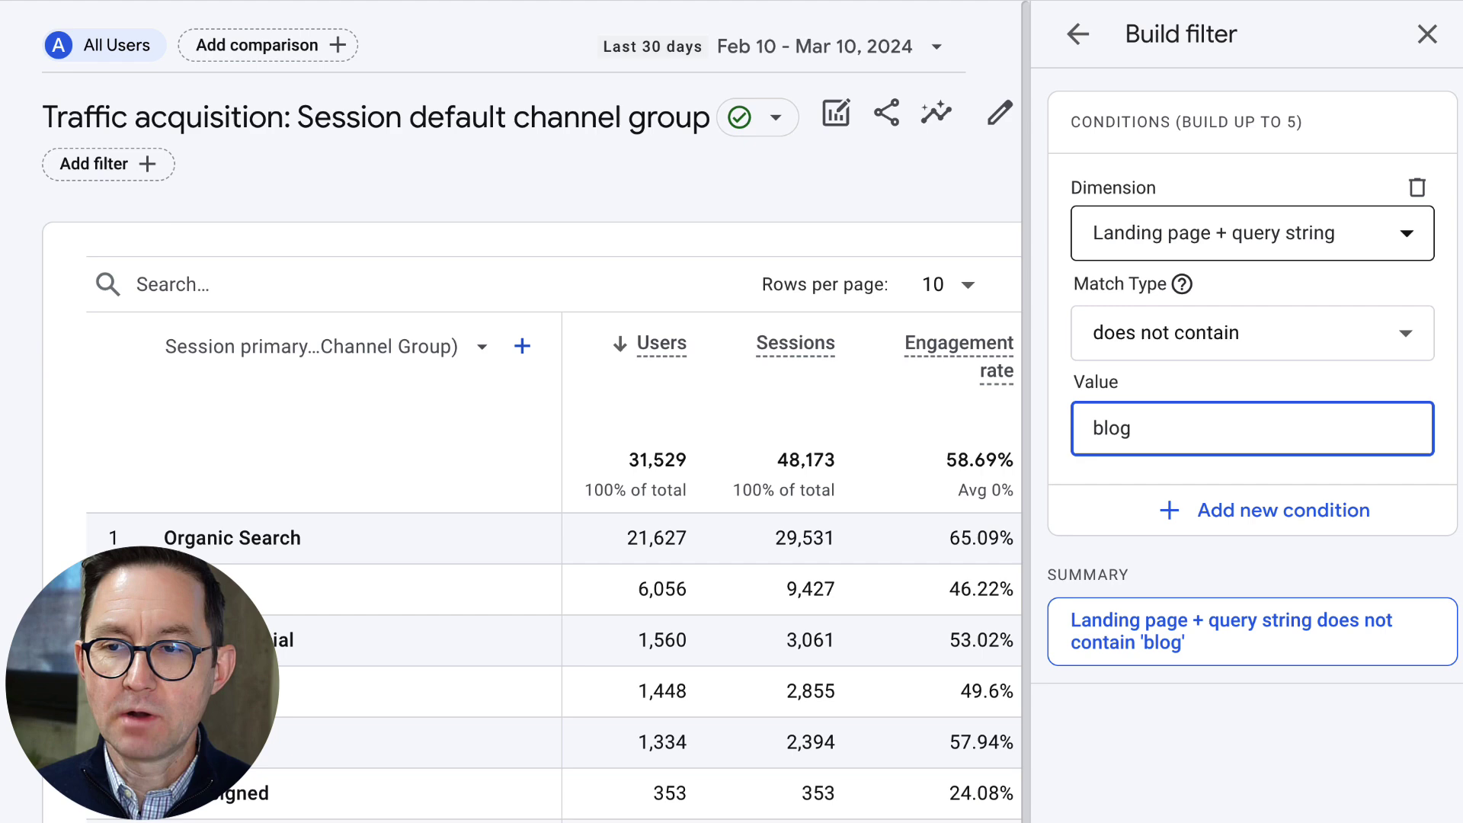
click(1242, 776)
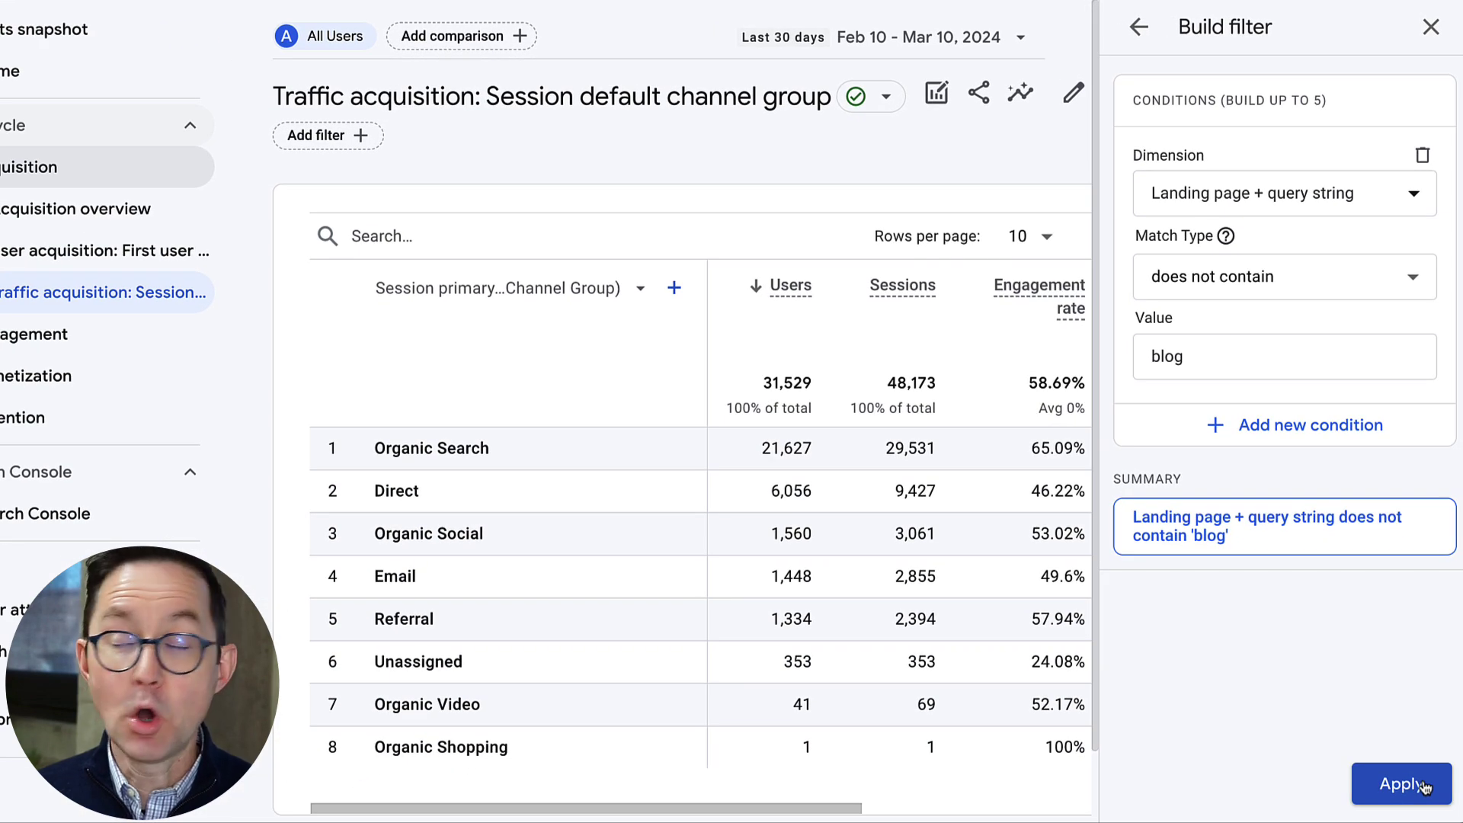
click(1421, 785)
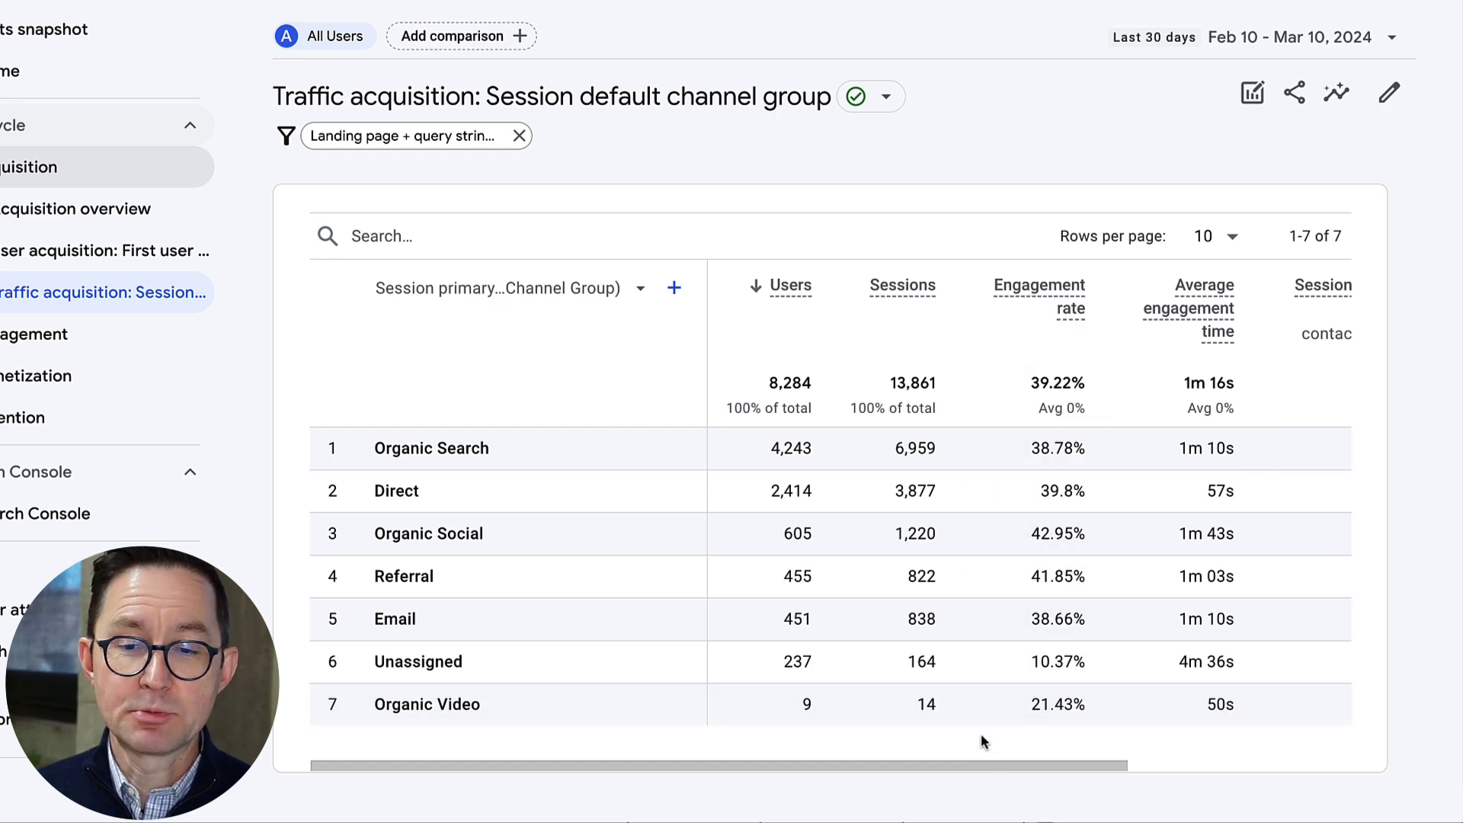
drag(957, 767, 1208, 770)
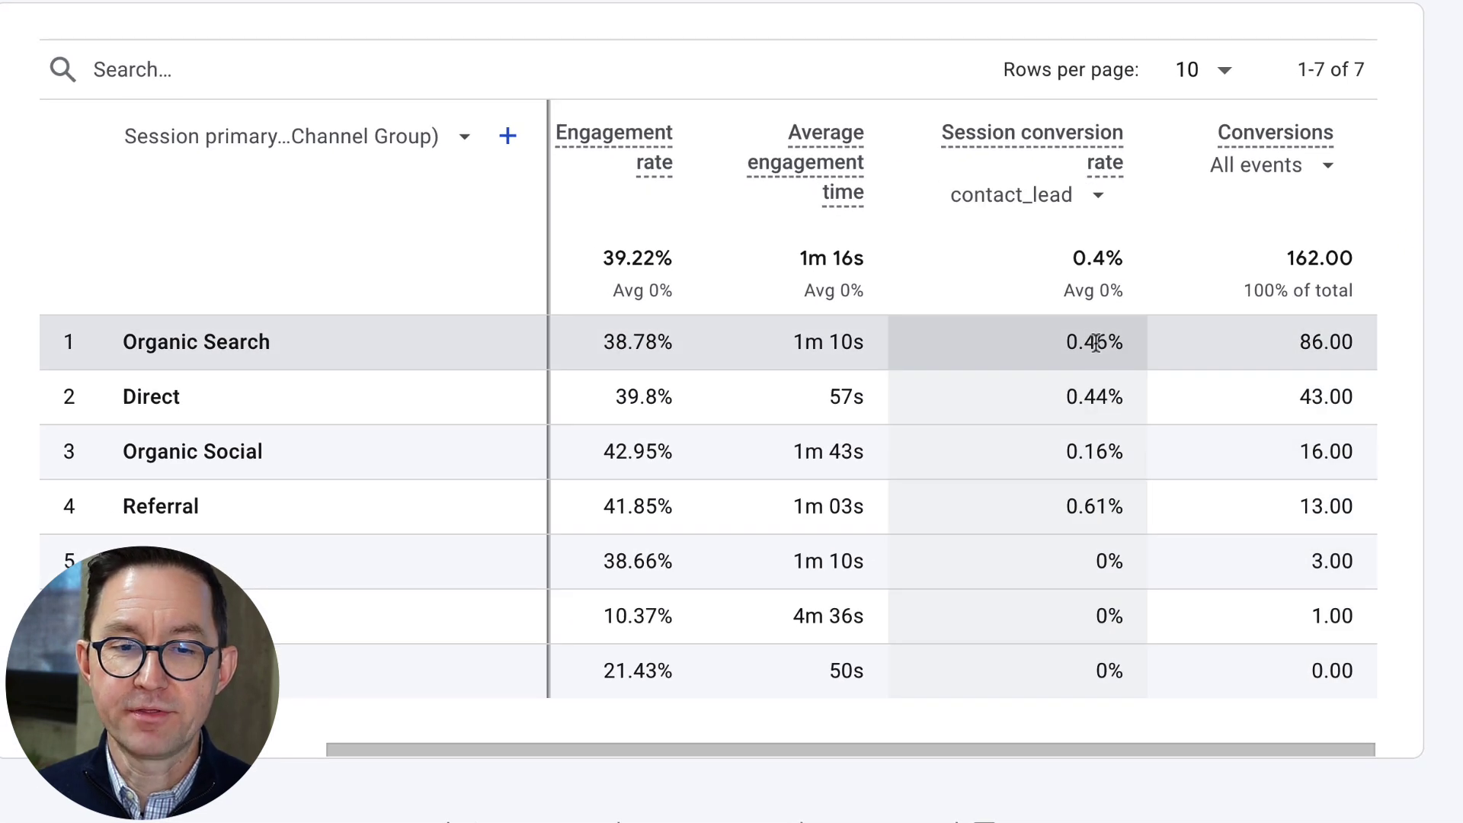
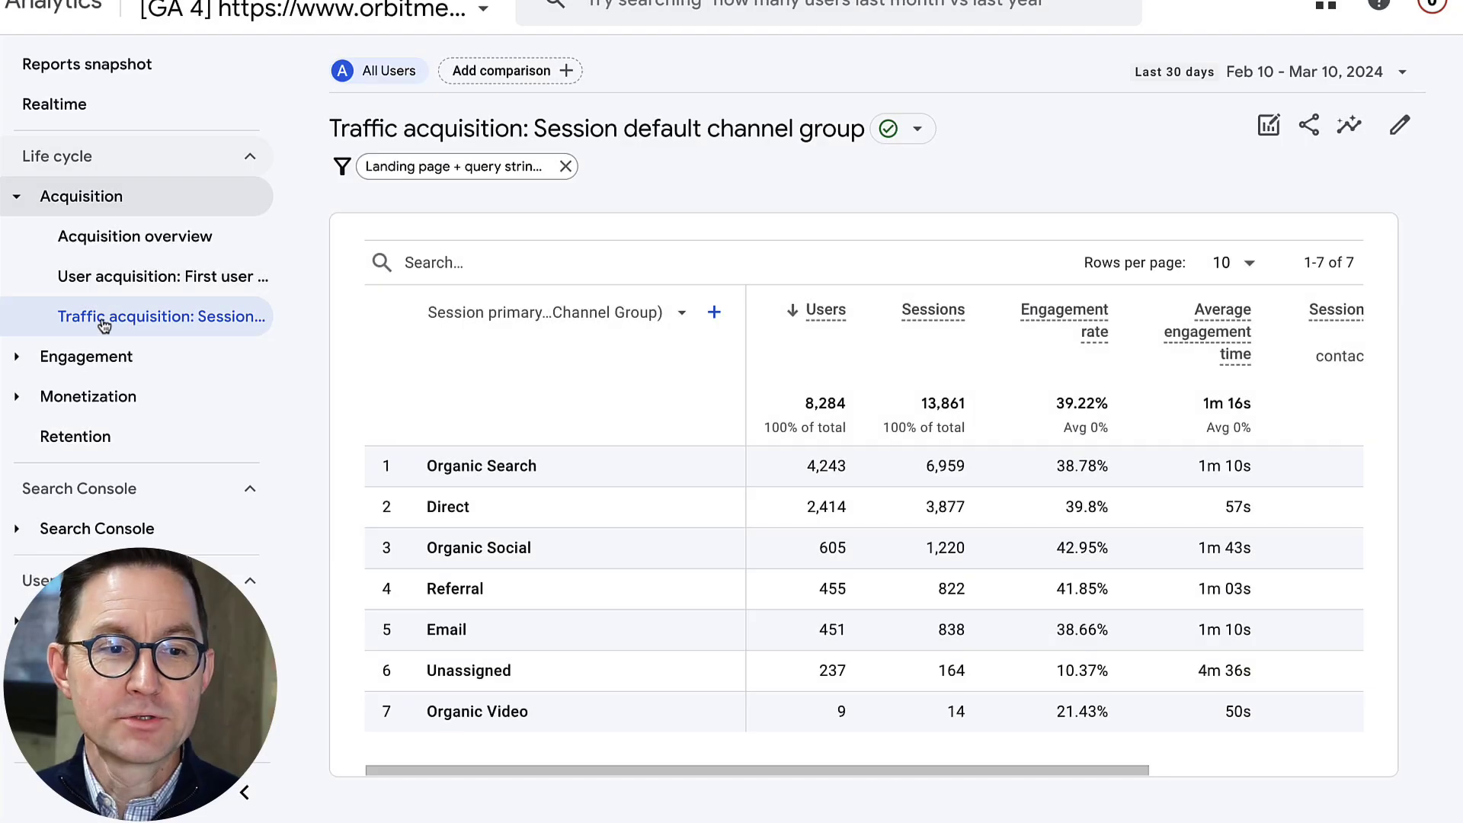
- Open the Landing page report under Engagement and set a filter condition of Landing page + query string contains "blog"
click(107, 364)
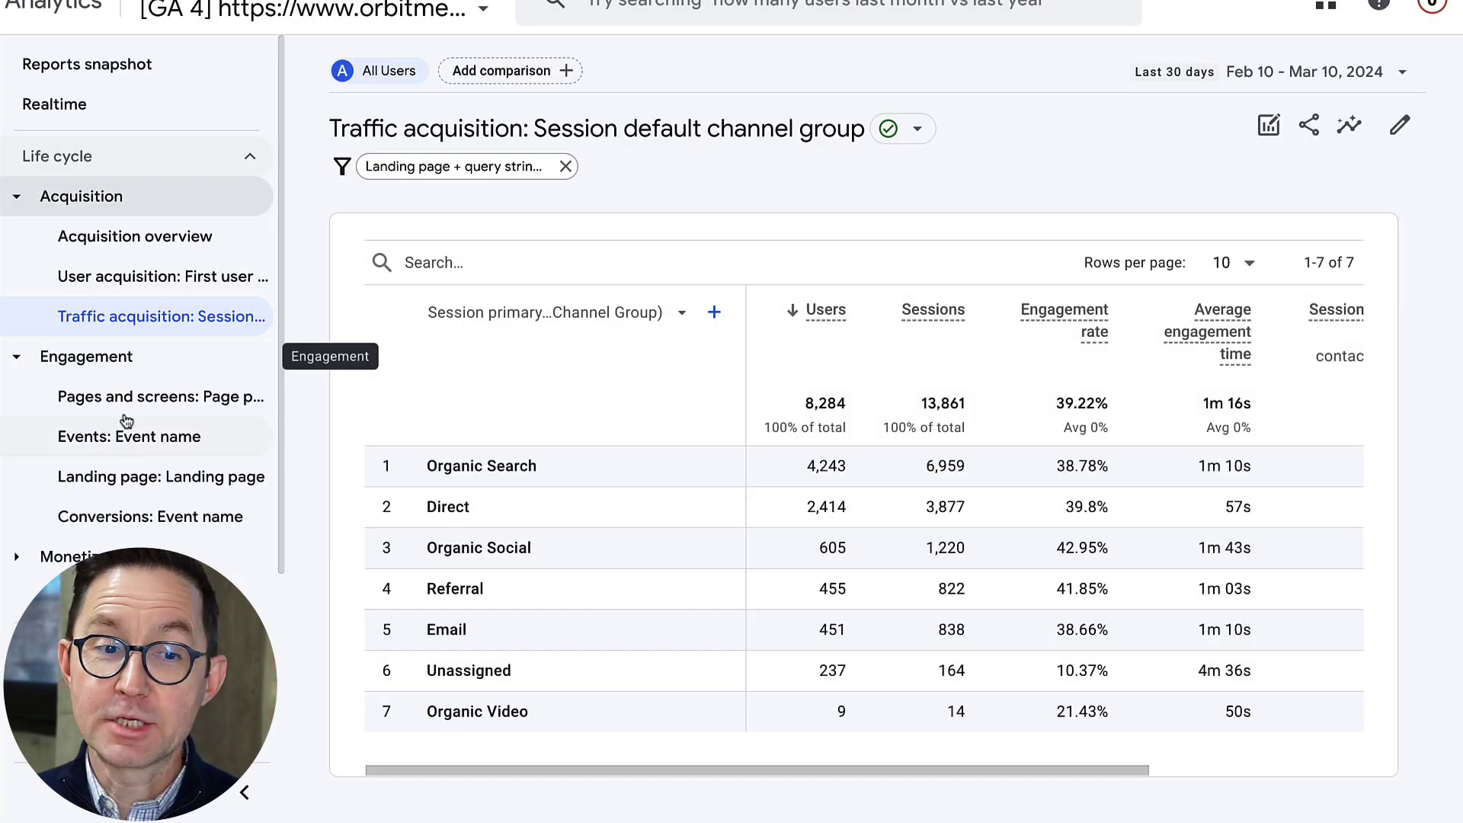
click(131, 480)
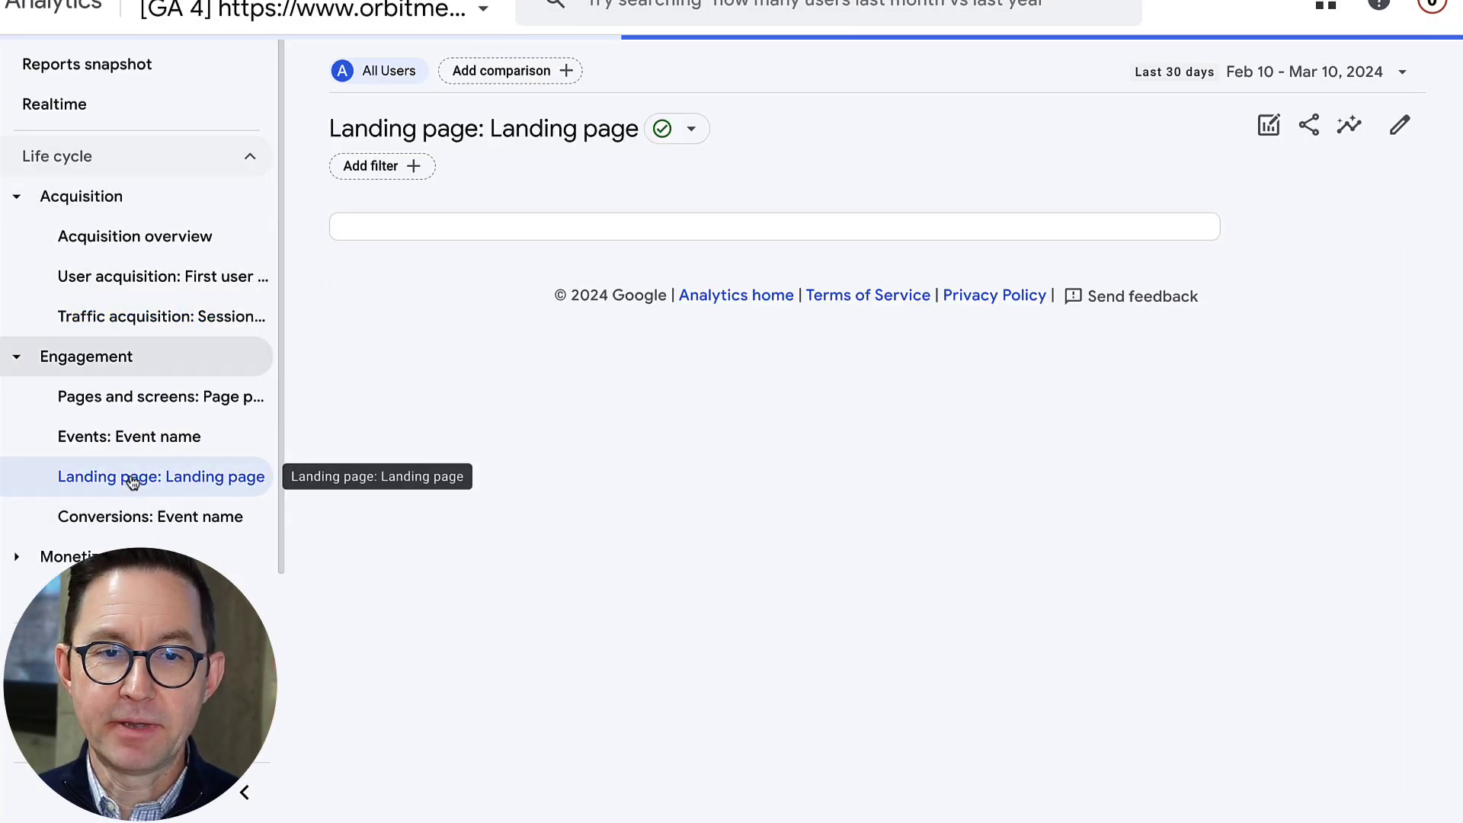
click(412, 169)
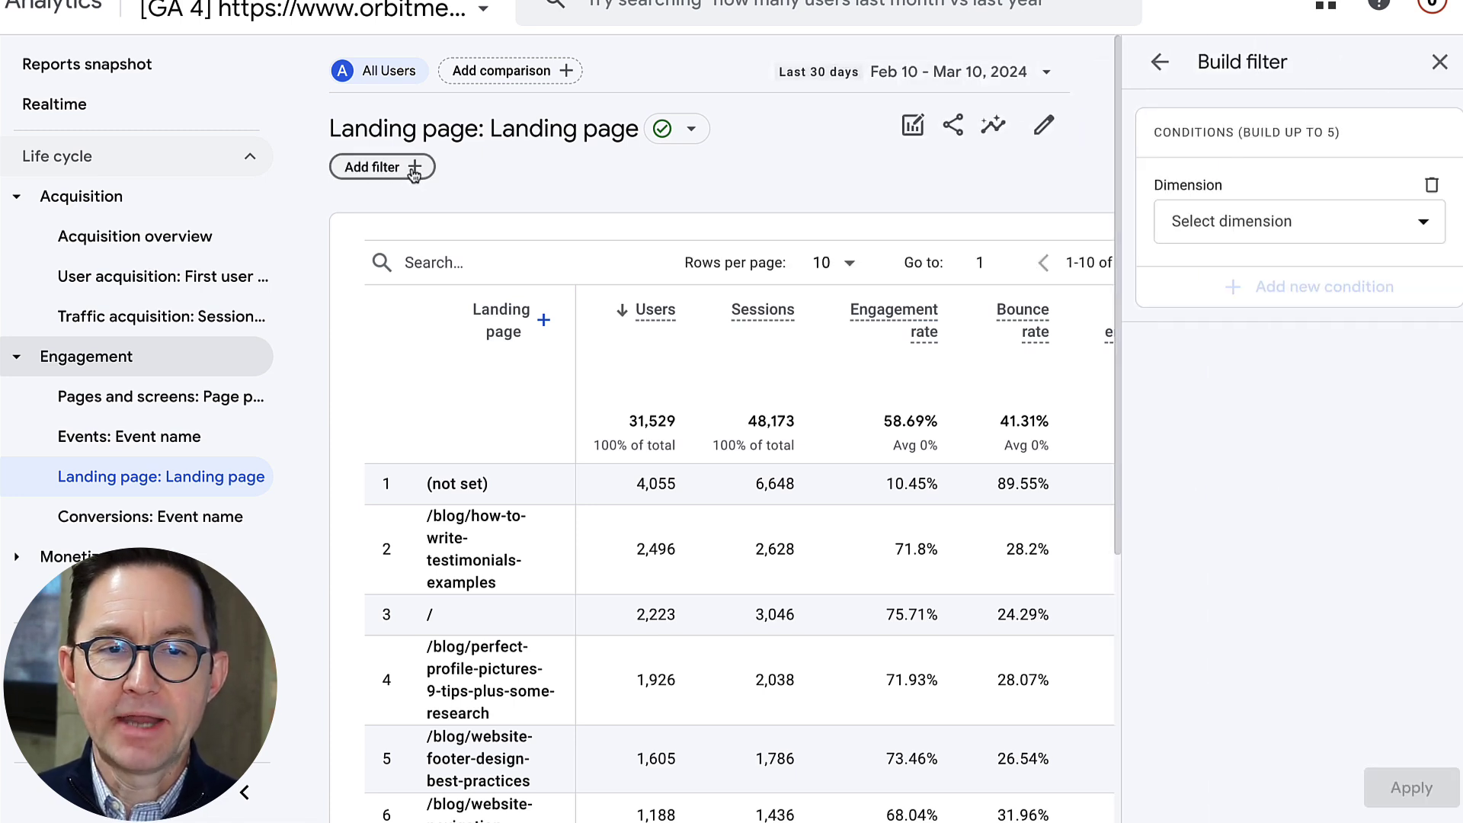
click(1309, 222)
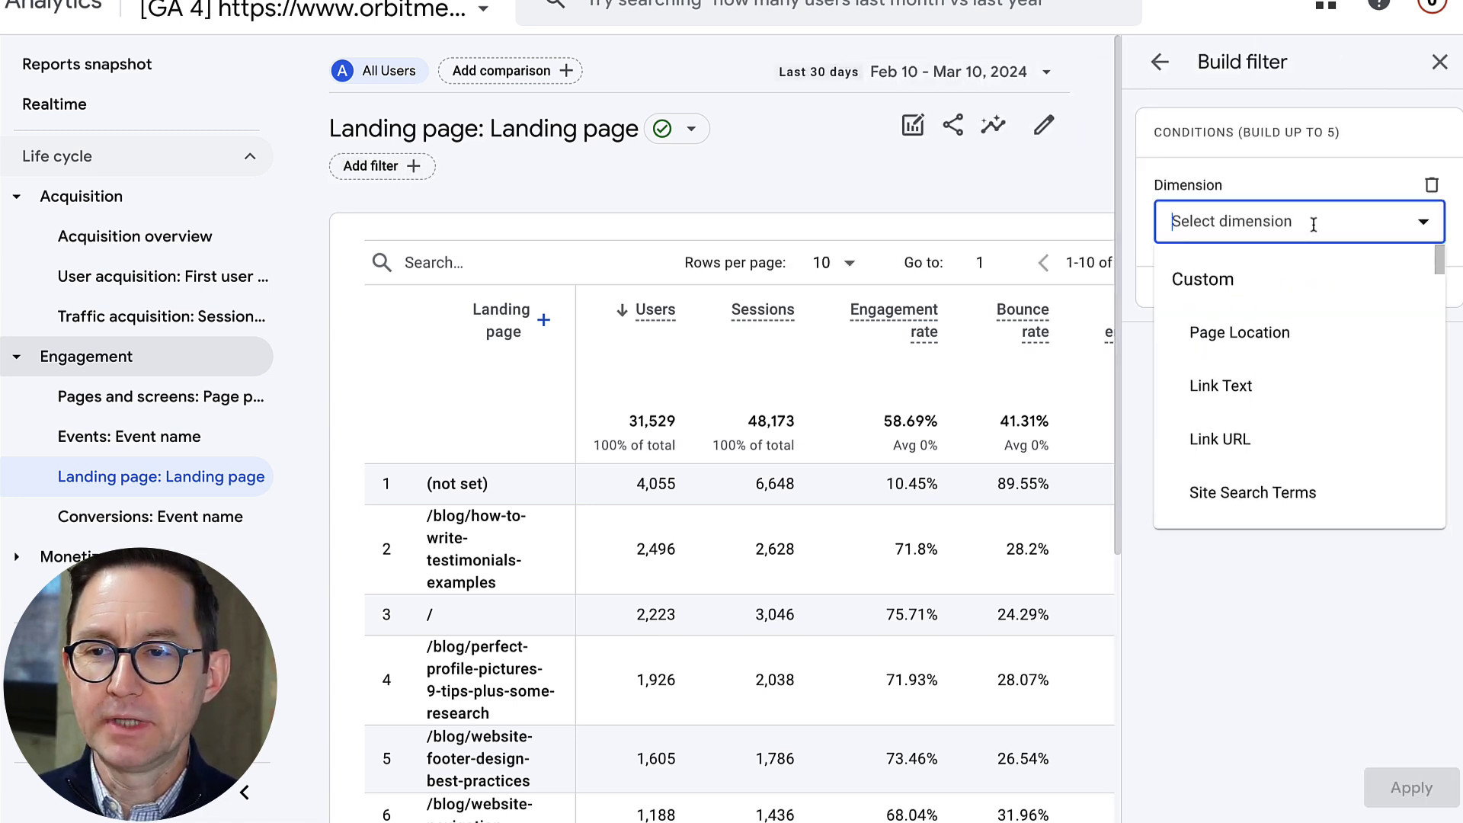
text(landing)
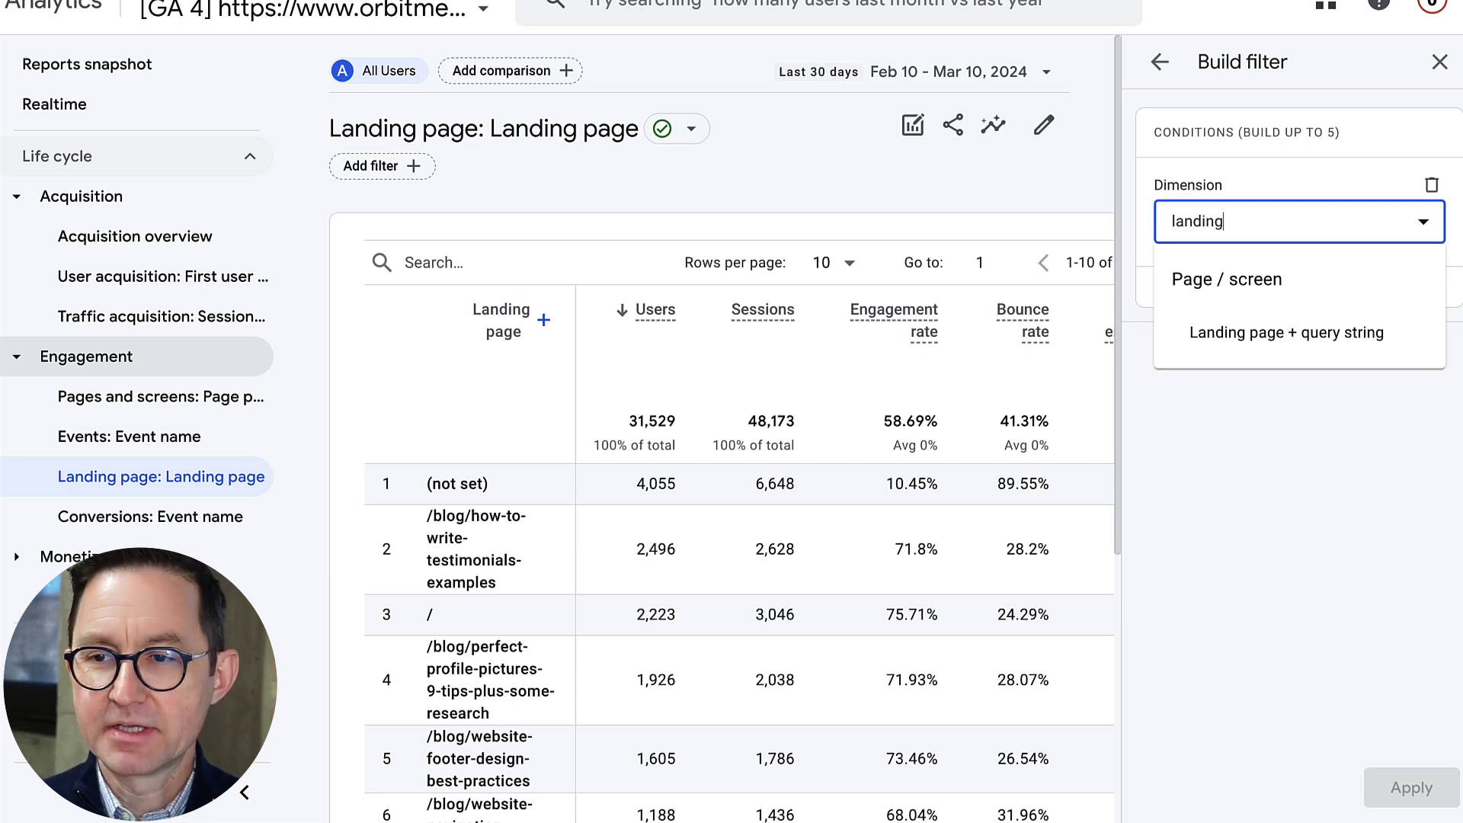
click(1299, 332)
click(1291, 308)
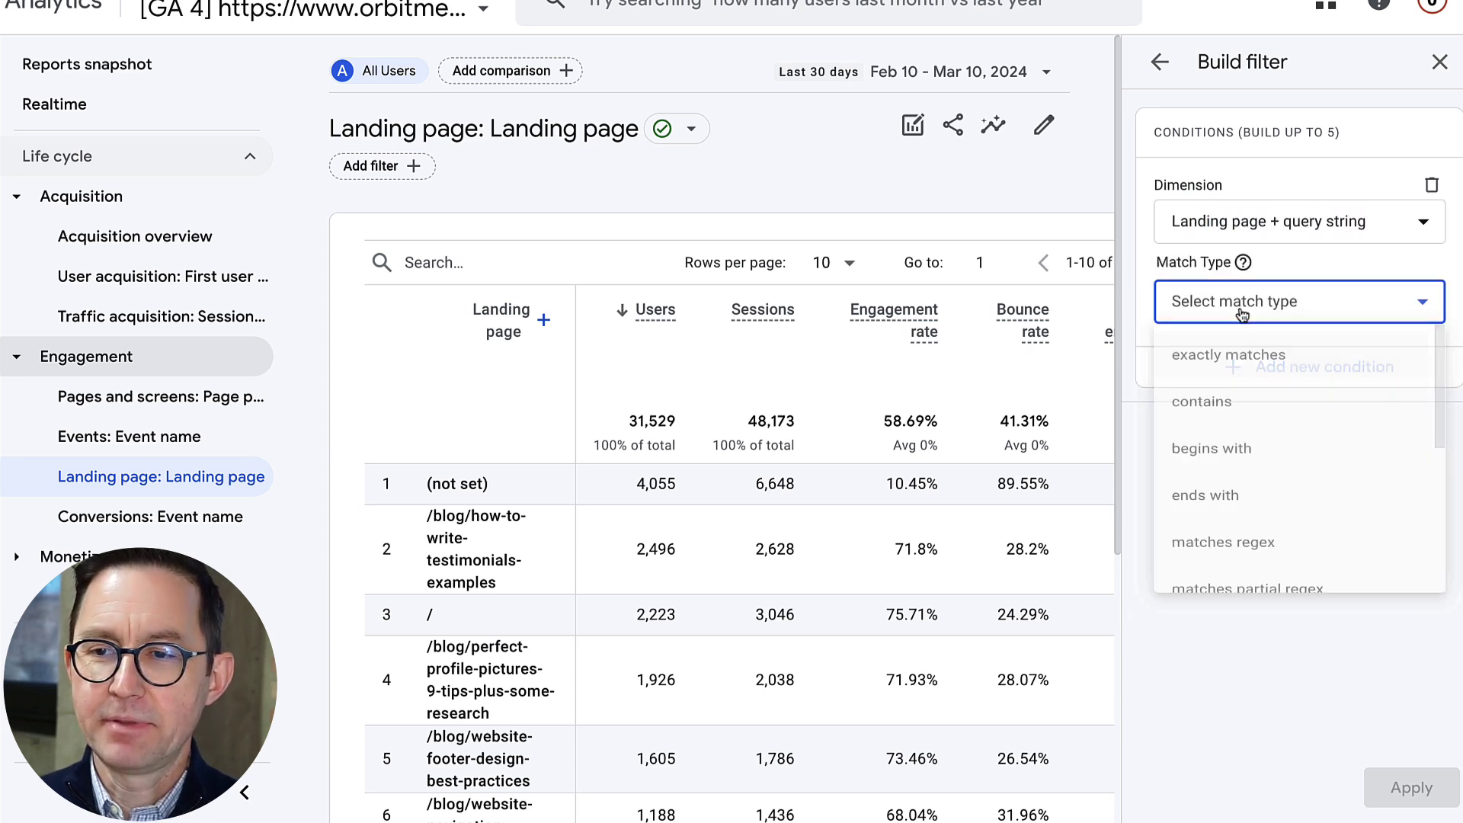
click(1217, 411)
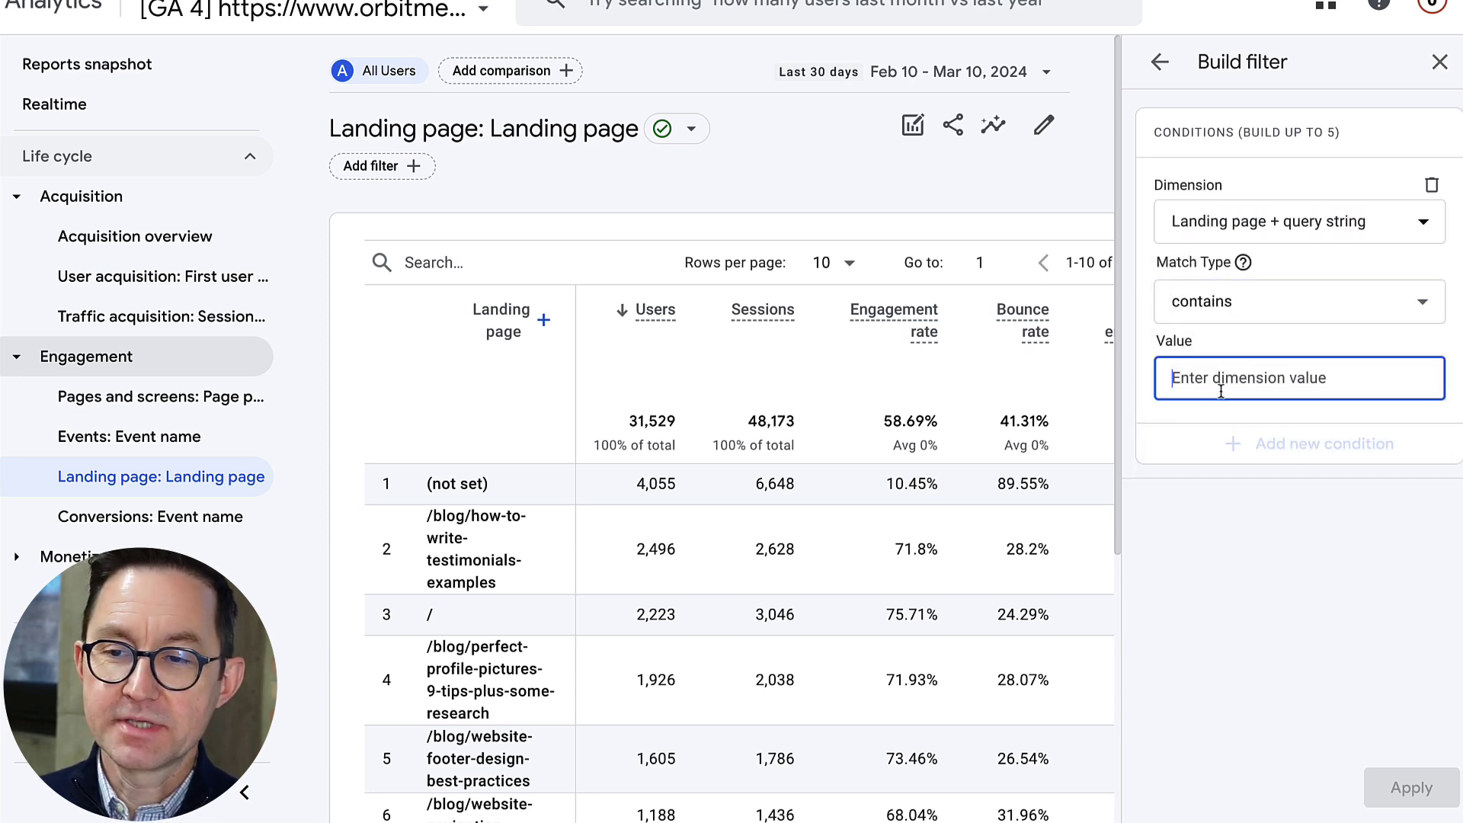
text(blog)
click(1300, 665)
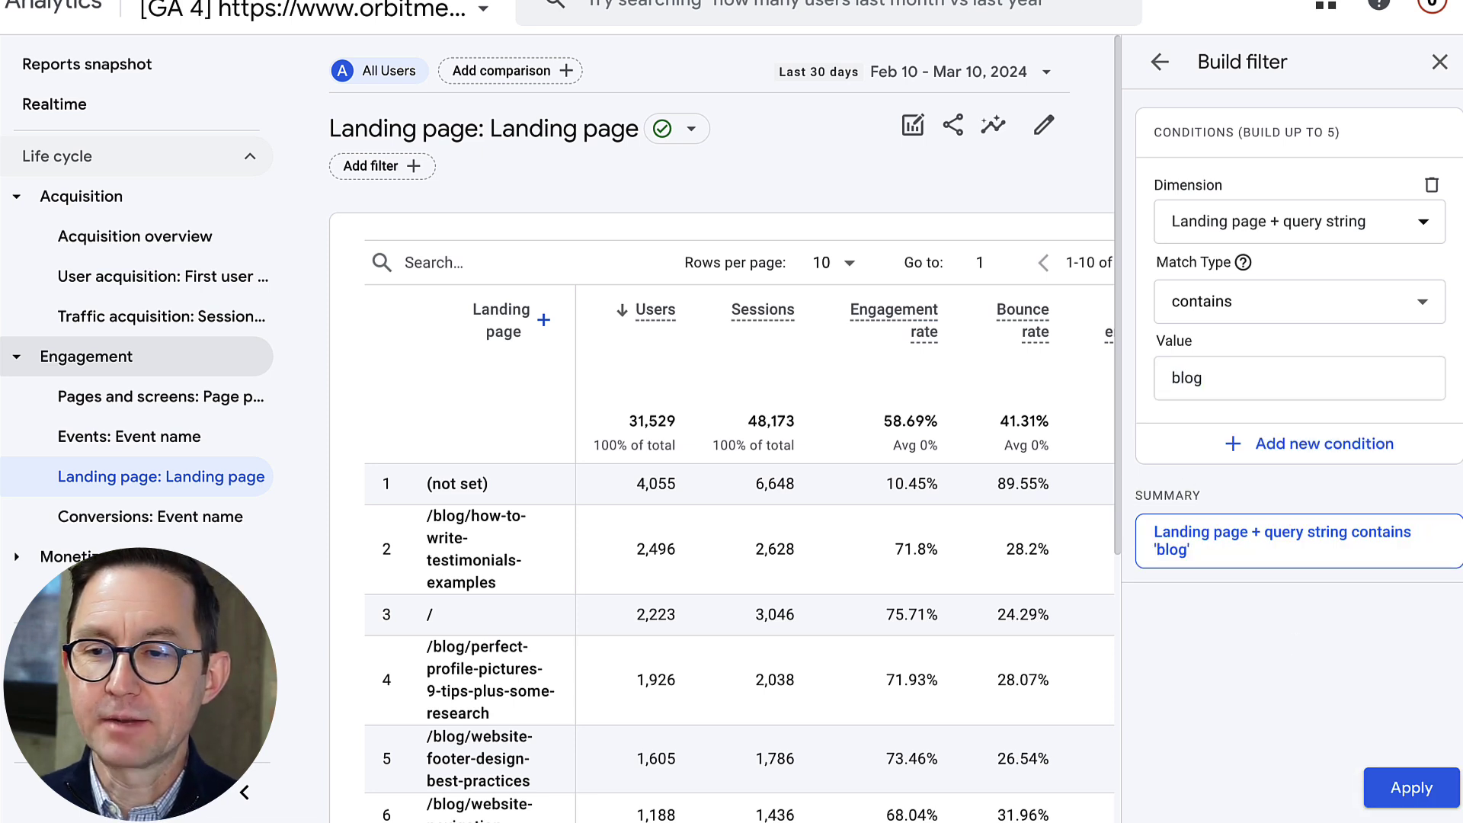
- Add a second filter condition of Session medium exactly matches organic and apply the filter to the Landing page report
click(1275, 442)
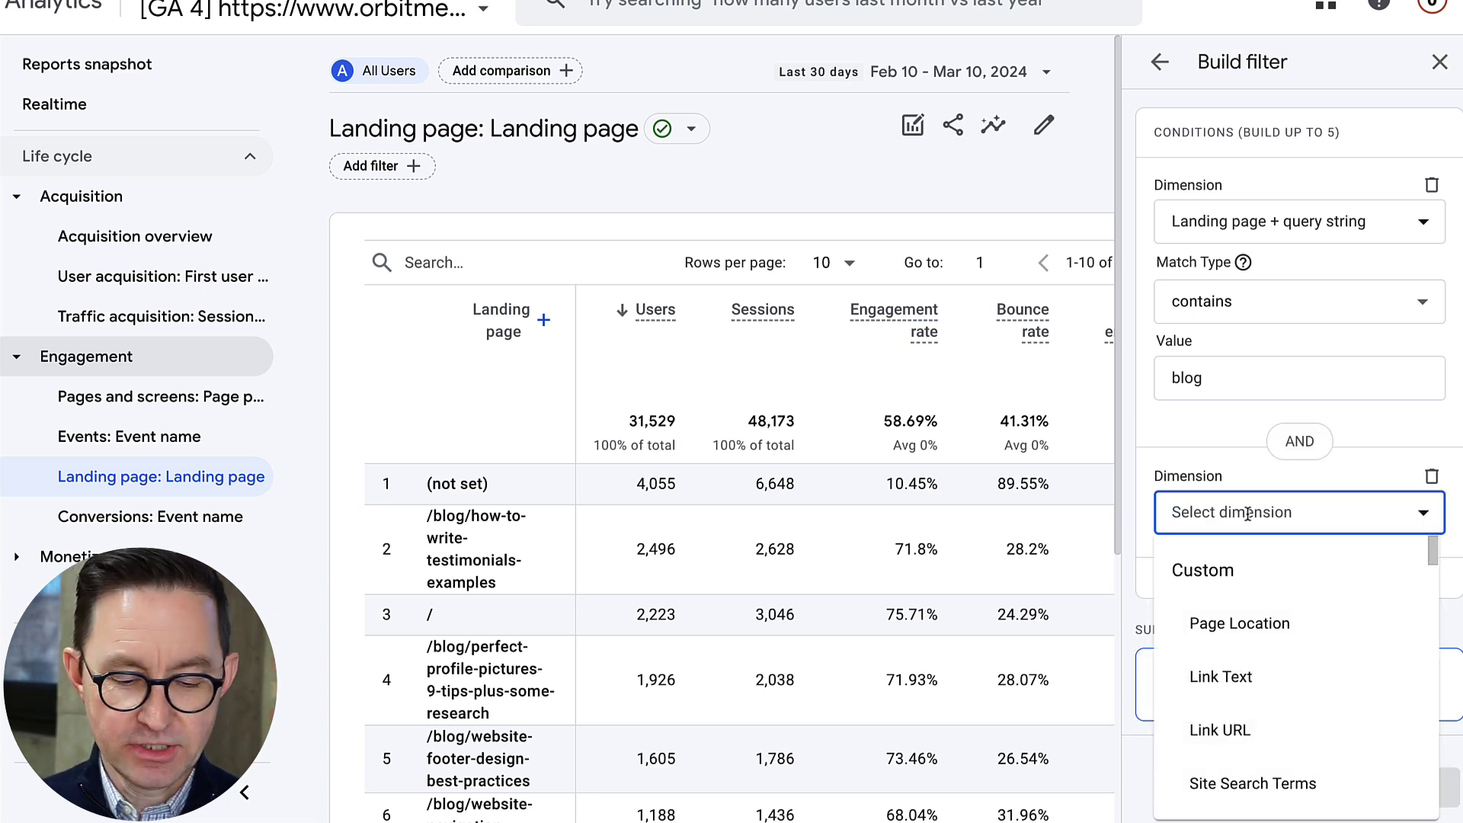
text(medium)
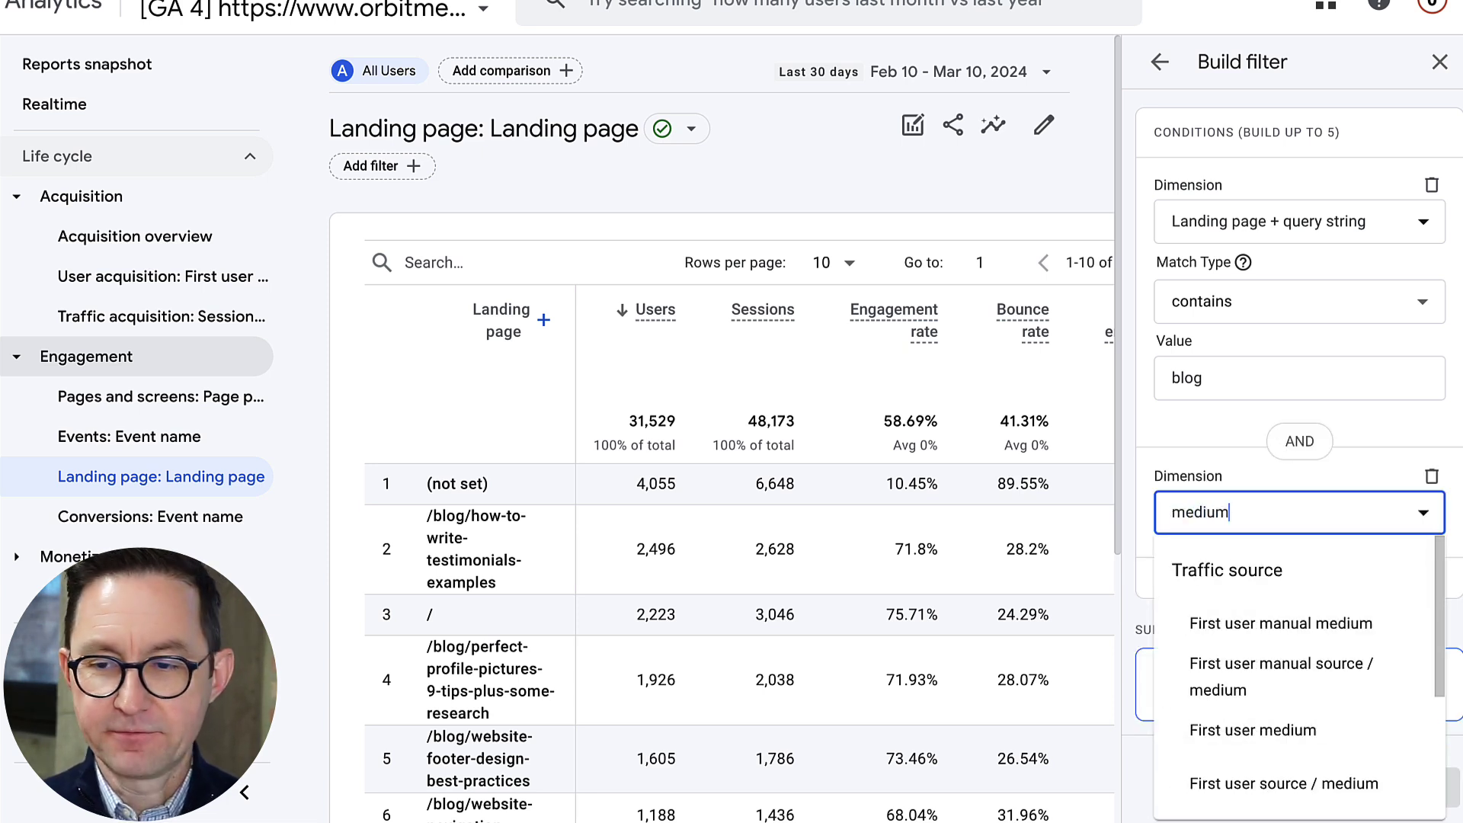
scroll(1295, 685, down, 1)
click(1249, 793)
click(1288, 591)
click(1226, 300)
click(1206, 678)
click(1189, 779)
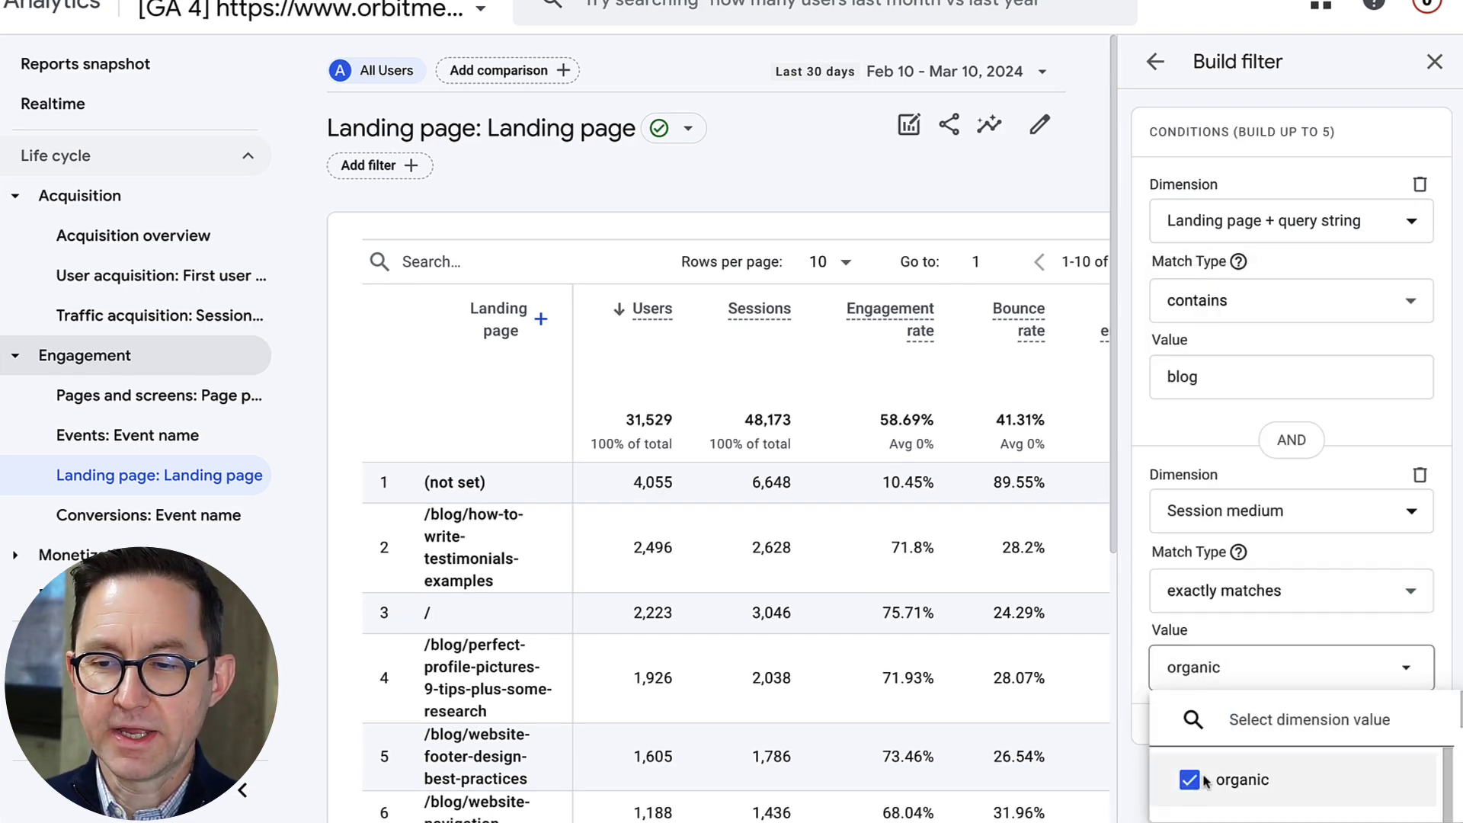
click(1141, 623)
click(1388, 786)
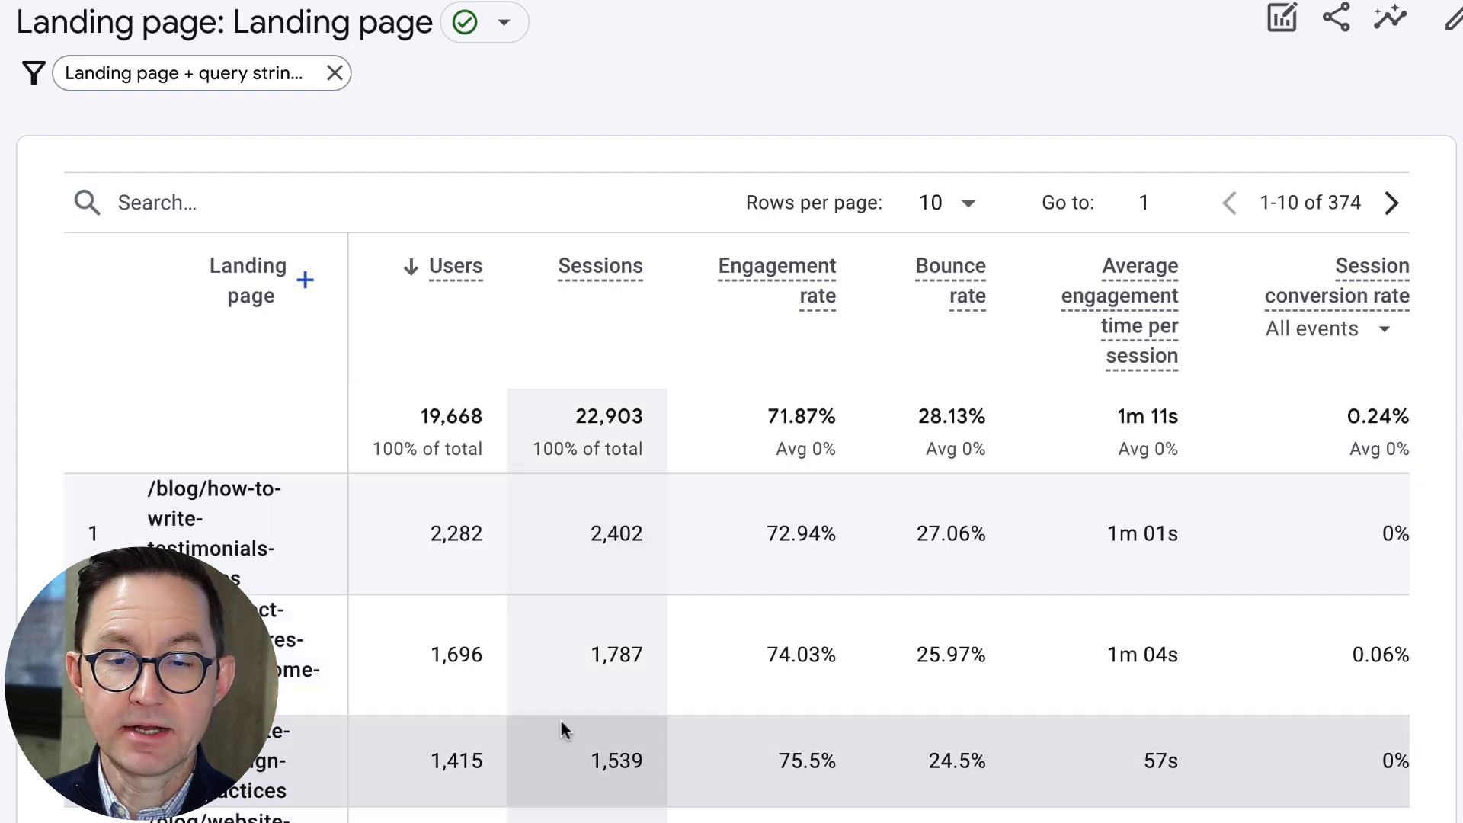
- Set the Session conversion rate column to newsletter_sub_from_blog_or_footer and review the rate for each organic blog landing page
scroll(767, 778, down, 3)
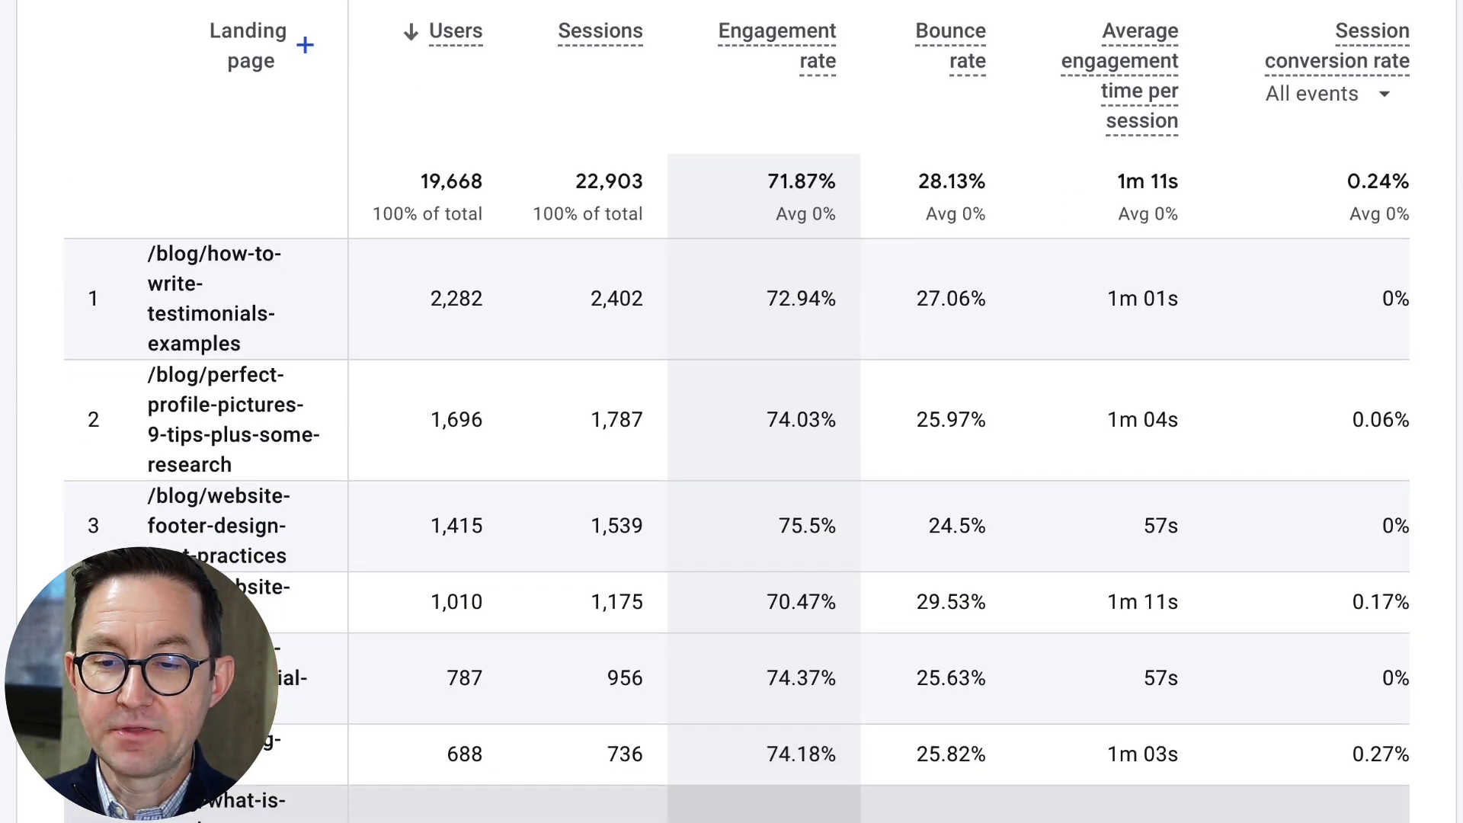
click(1325, 94)
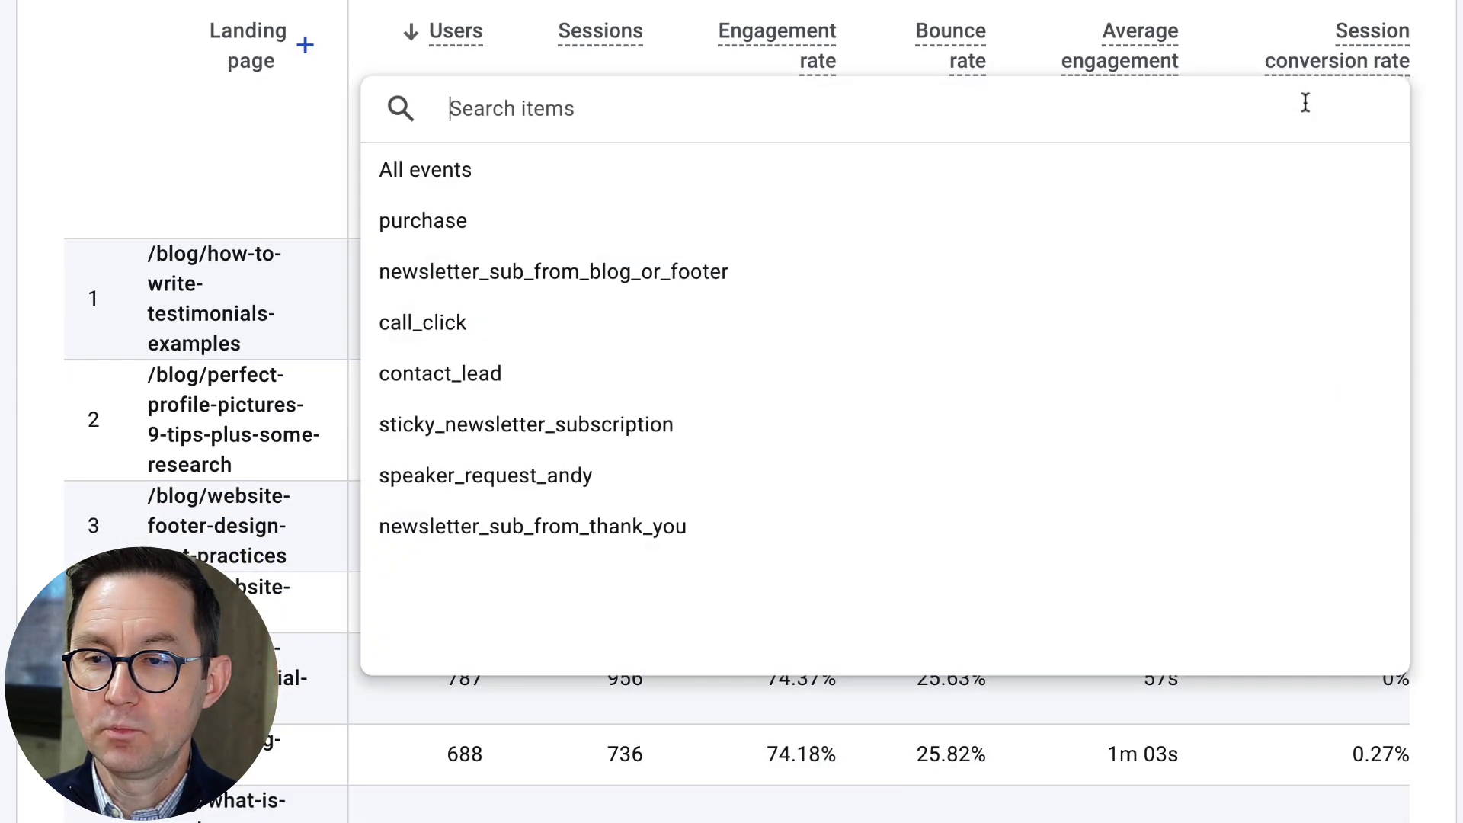
click(567, 278)
scroll(1276, 294, down, 1)
scroll(1193, 762, down, 4)
scroll(1193, 762, right, 5)
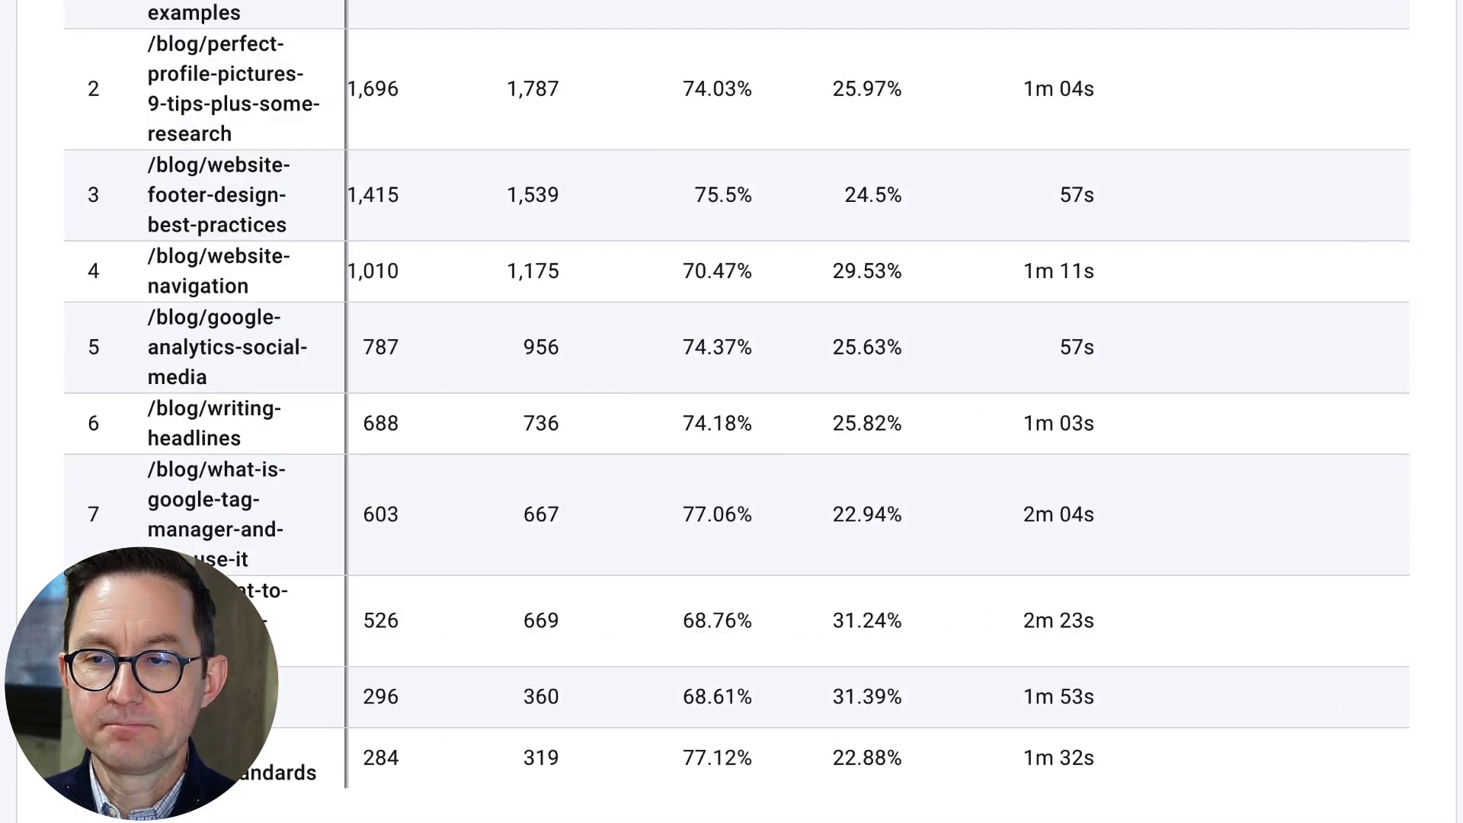
scroll(1133, 467, up, 7)
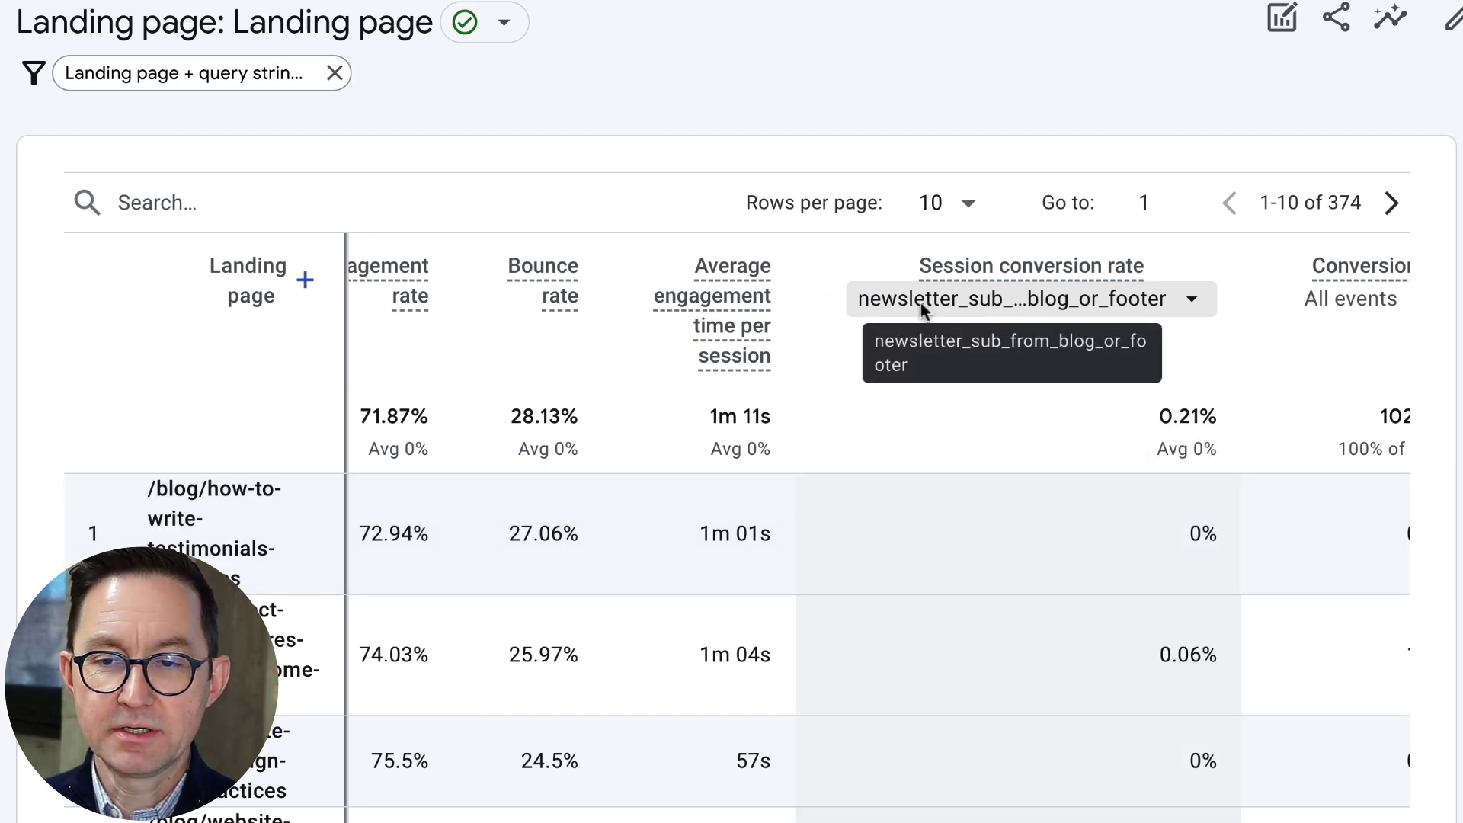
scroll(958, 588, down, 4)
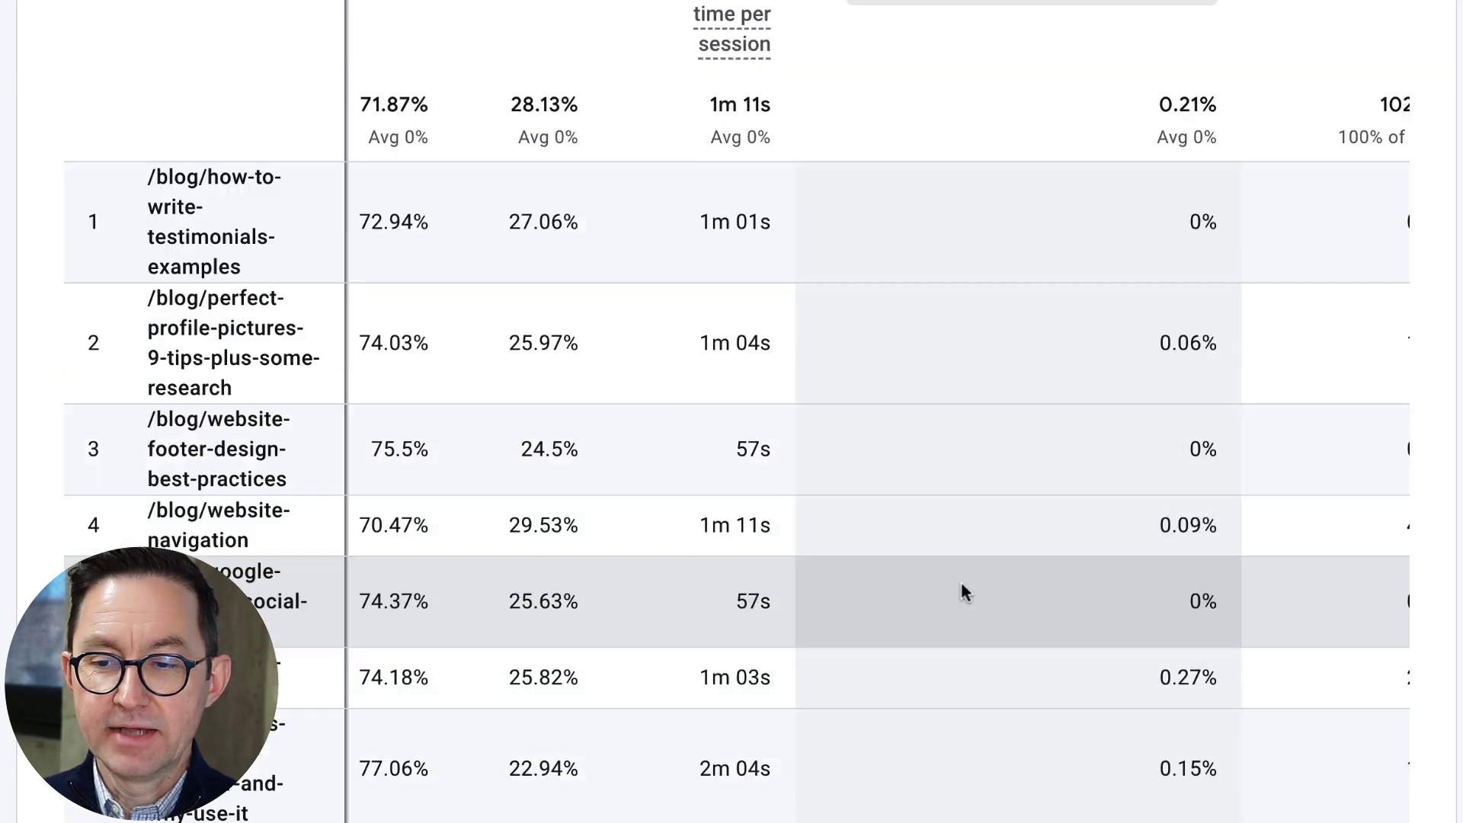
scroll(962, 580, down, 1)
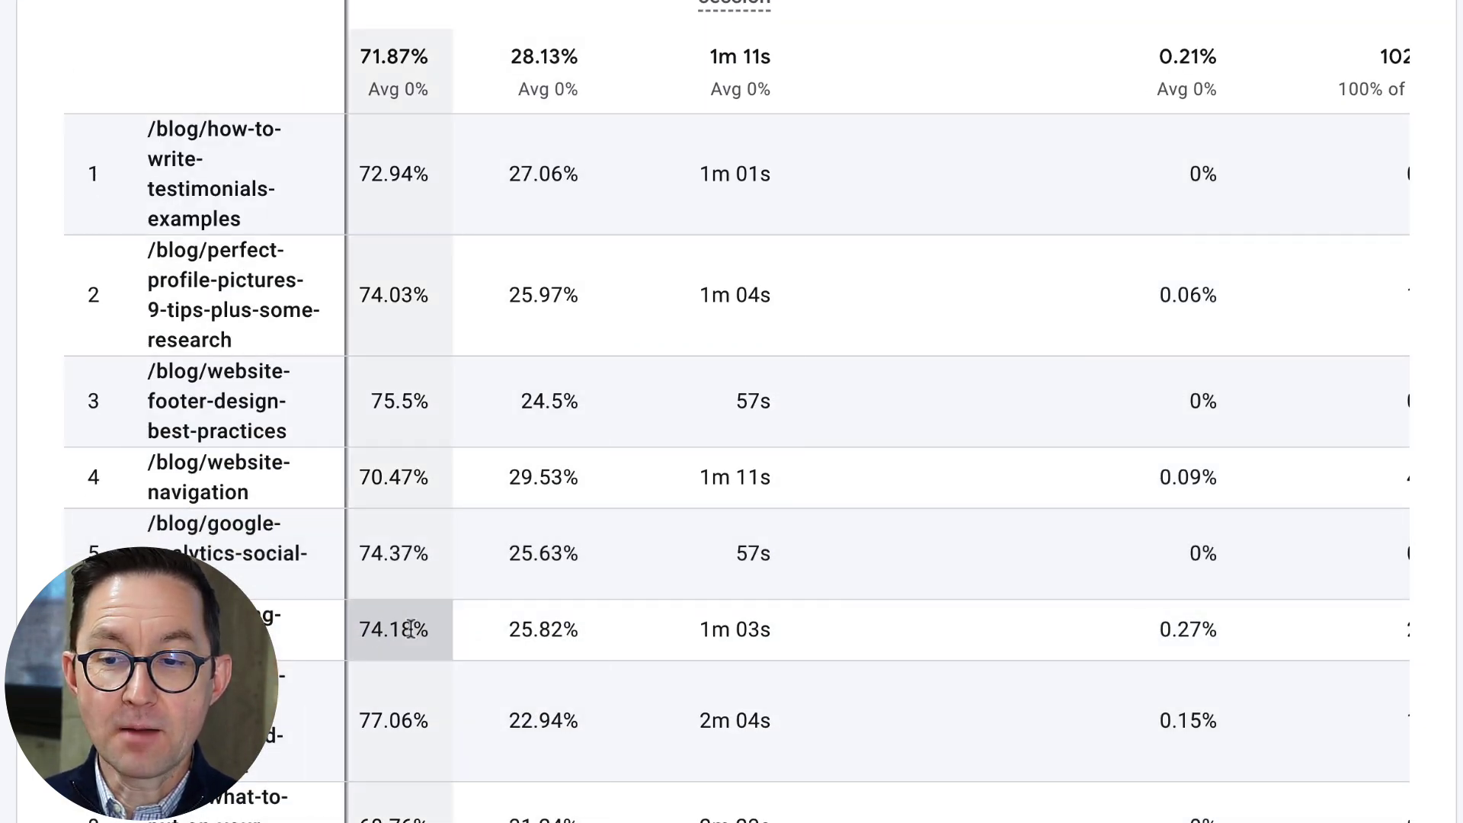
scroll(1181, 596, down, 3)
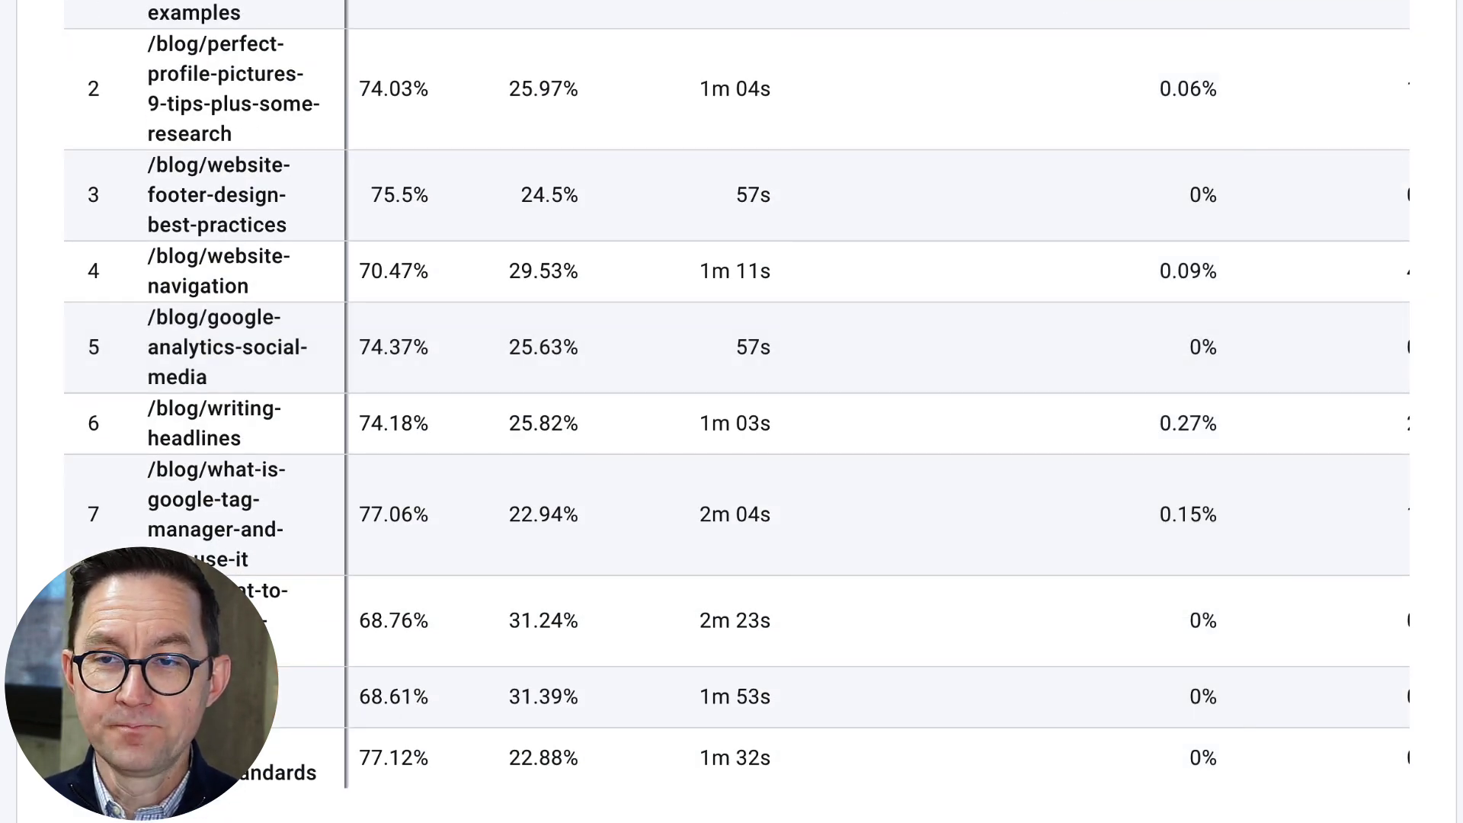
- Set the Landing page report's date range to Jan 1 – Mar 9, 2024
click(1035, 55)
scroll(722, 287, up, 5)
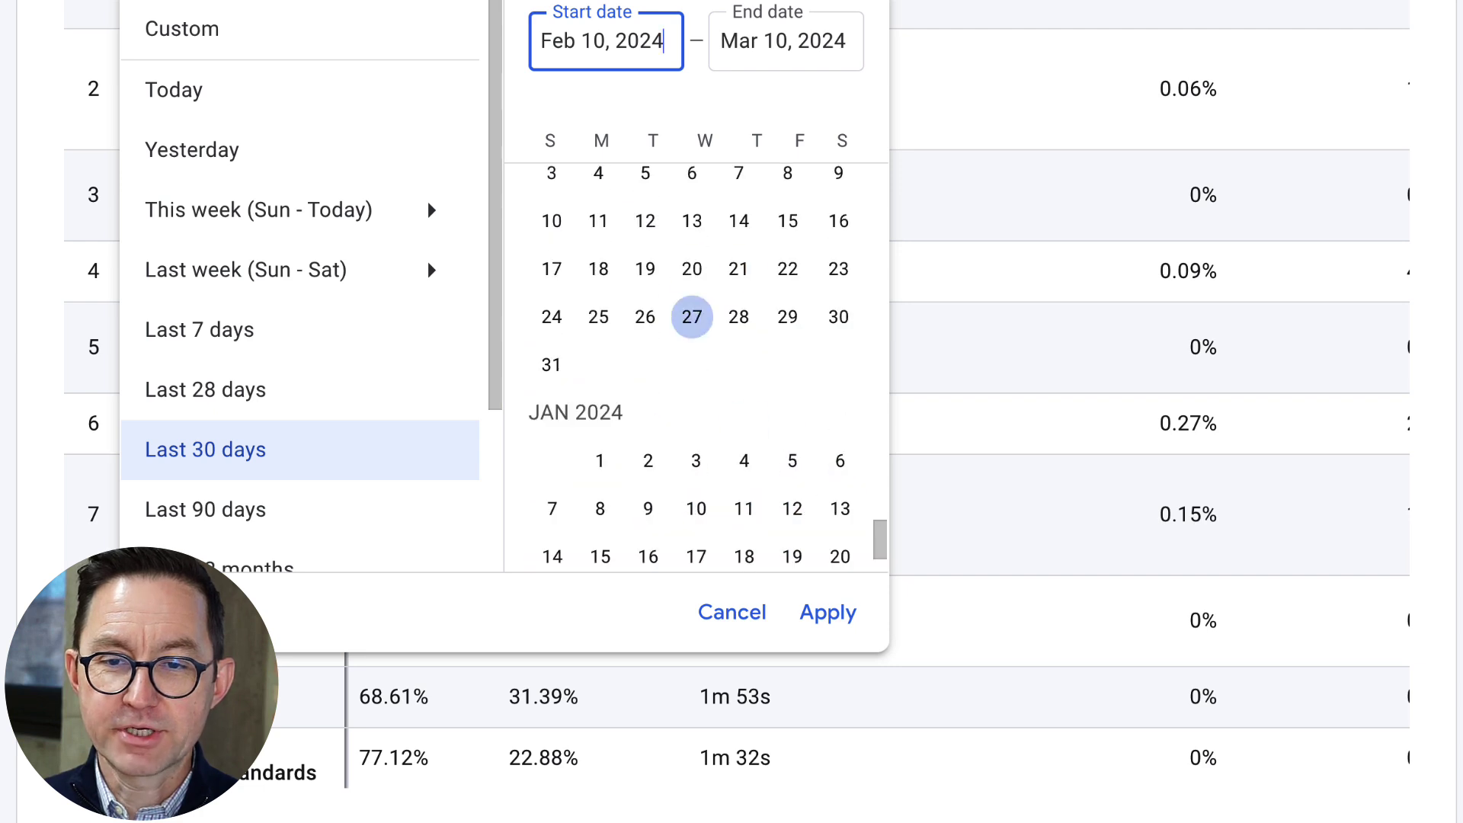
click(600, 461)
scroll(773, 451, down, 5)
click(836, 507)
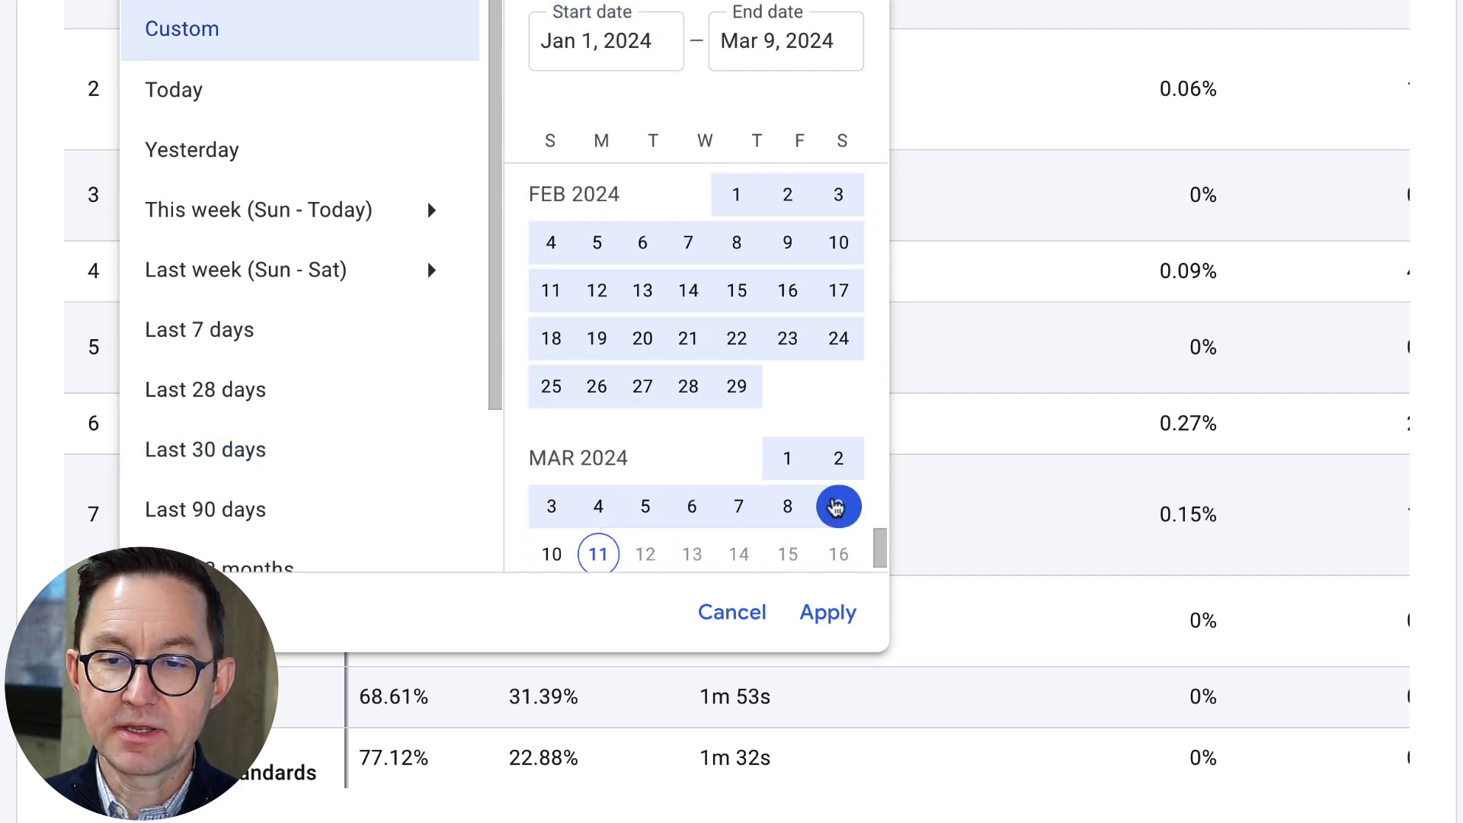
click(828, 616)
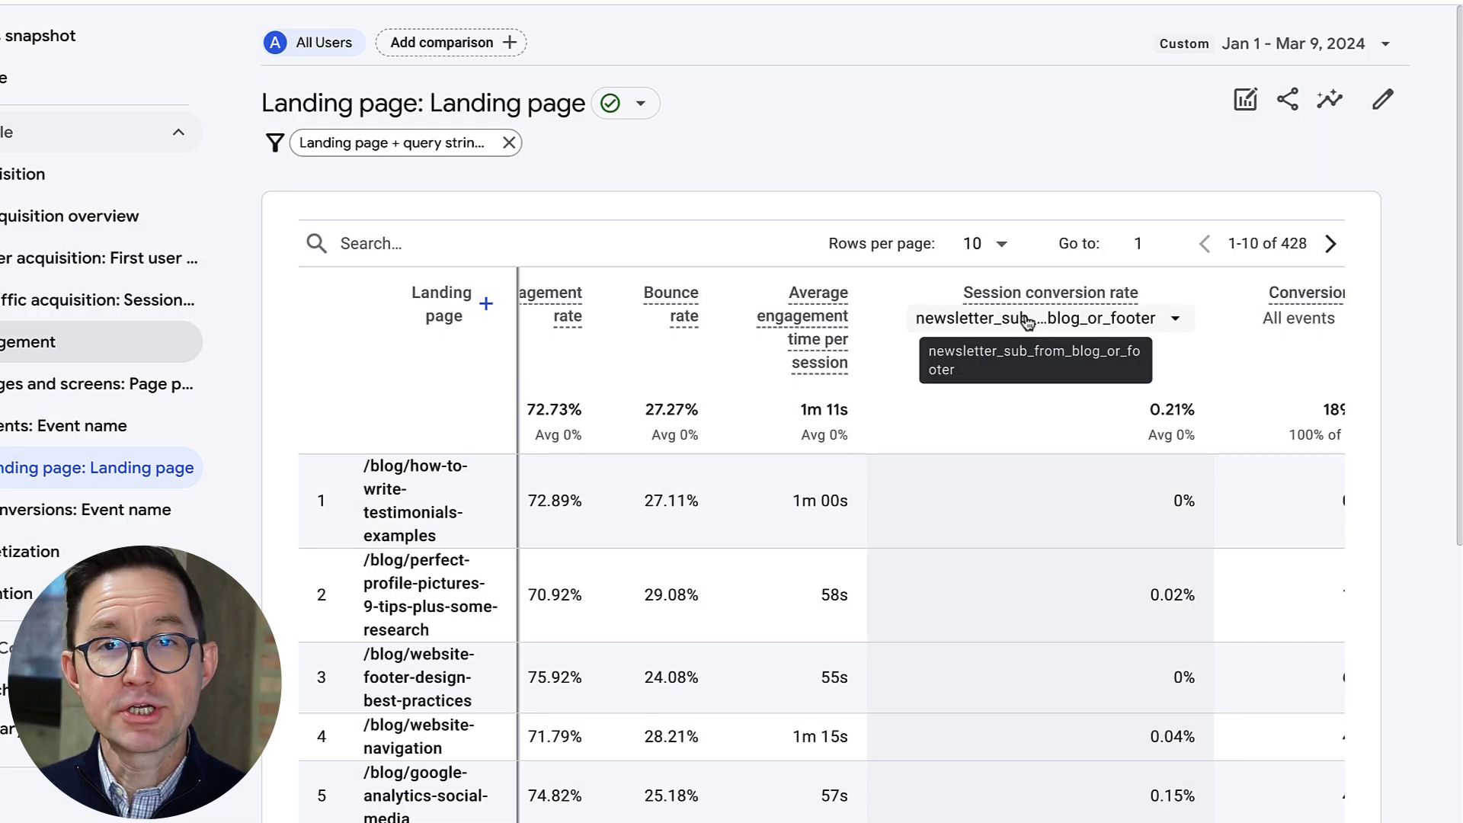
- Set the Session conversion rate column to contact_lead and change the landing page filter condition to does not contain "blog"
click(1027, 320)
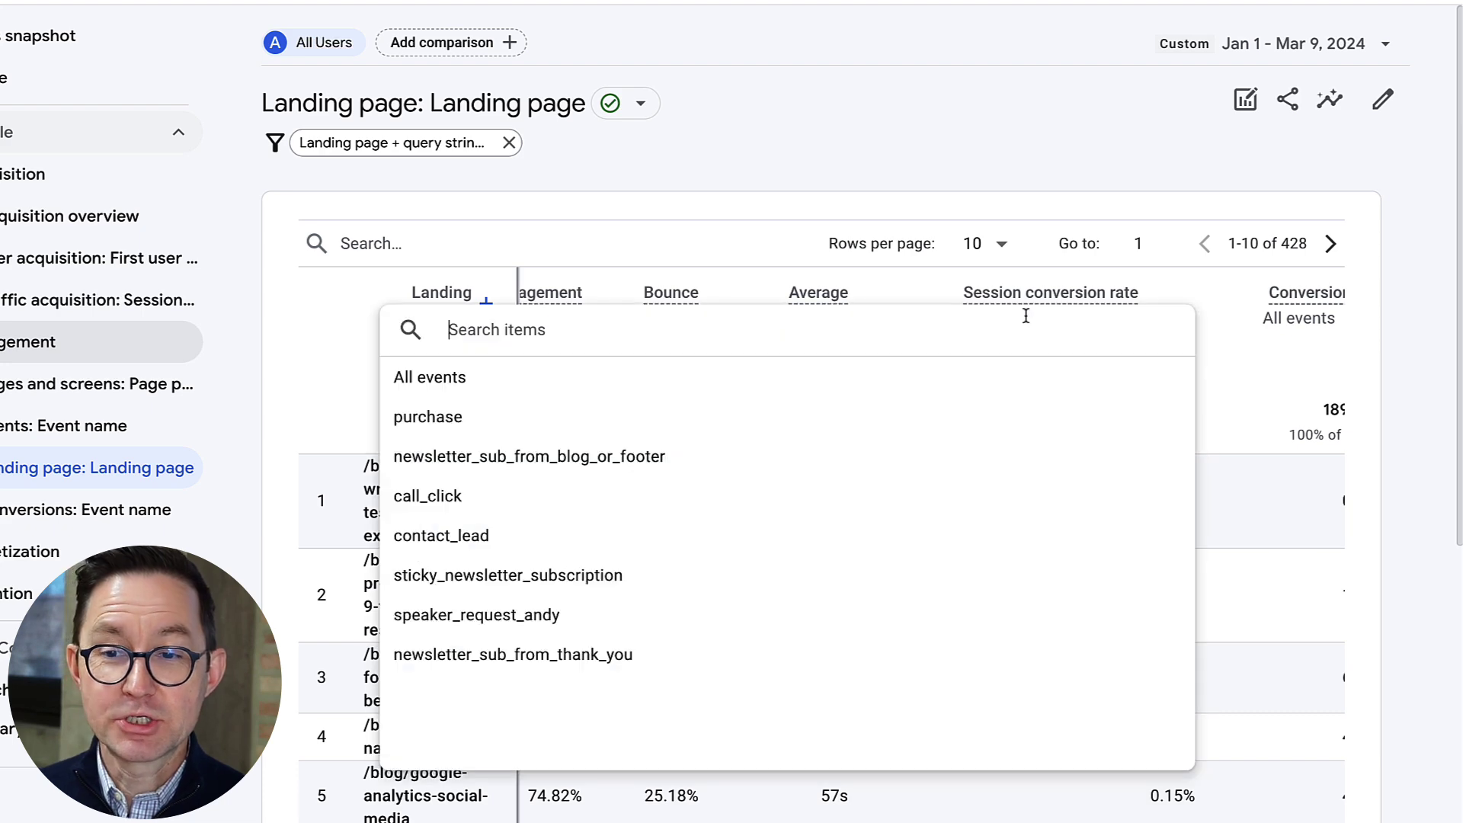
click(434, 536)
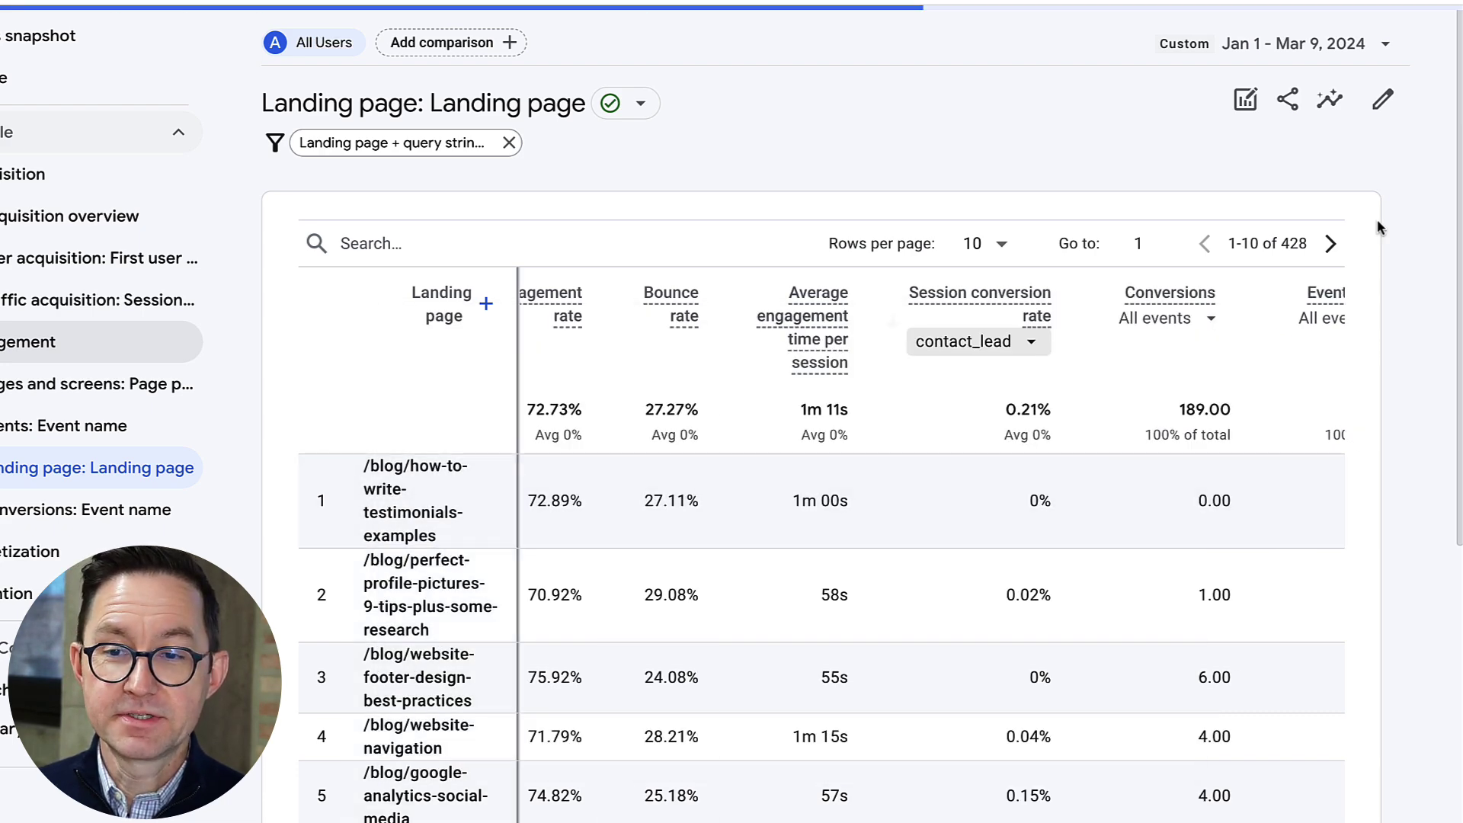
click(443, 147)
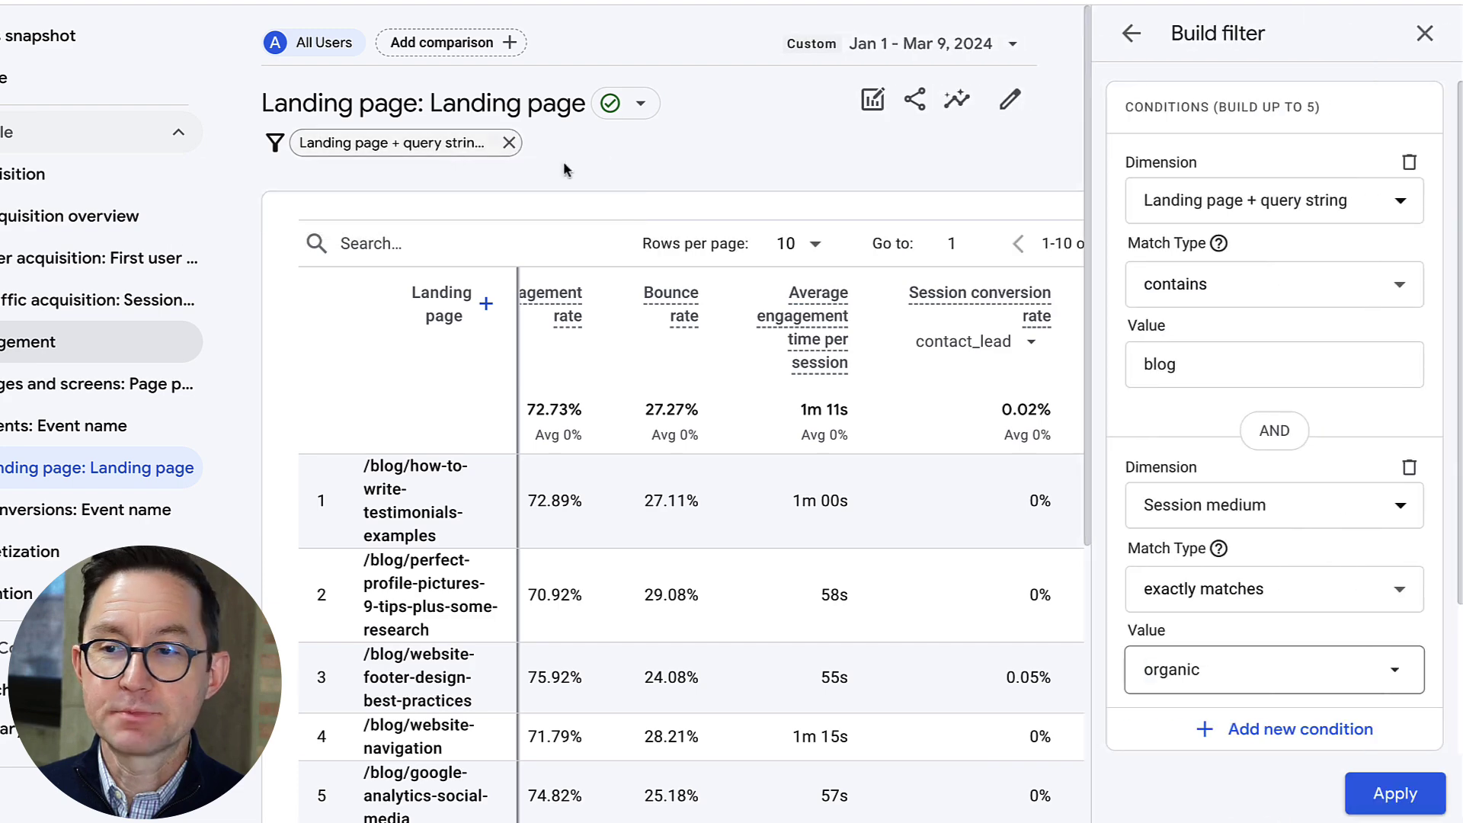
click(1235, 285)
scroll(1204, 545, down, 3)
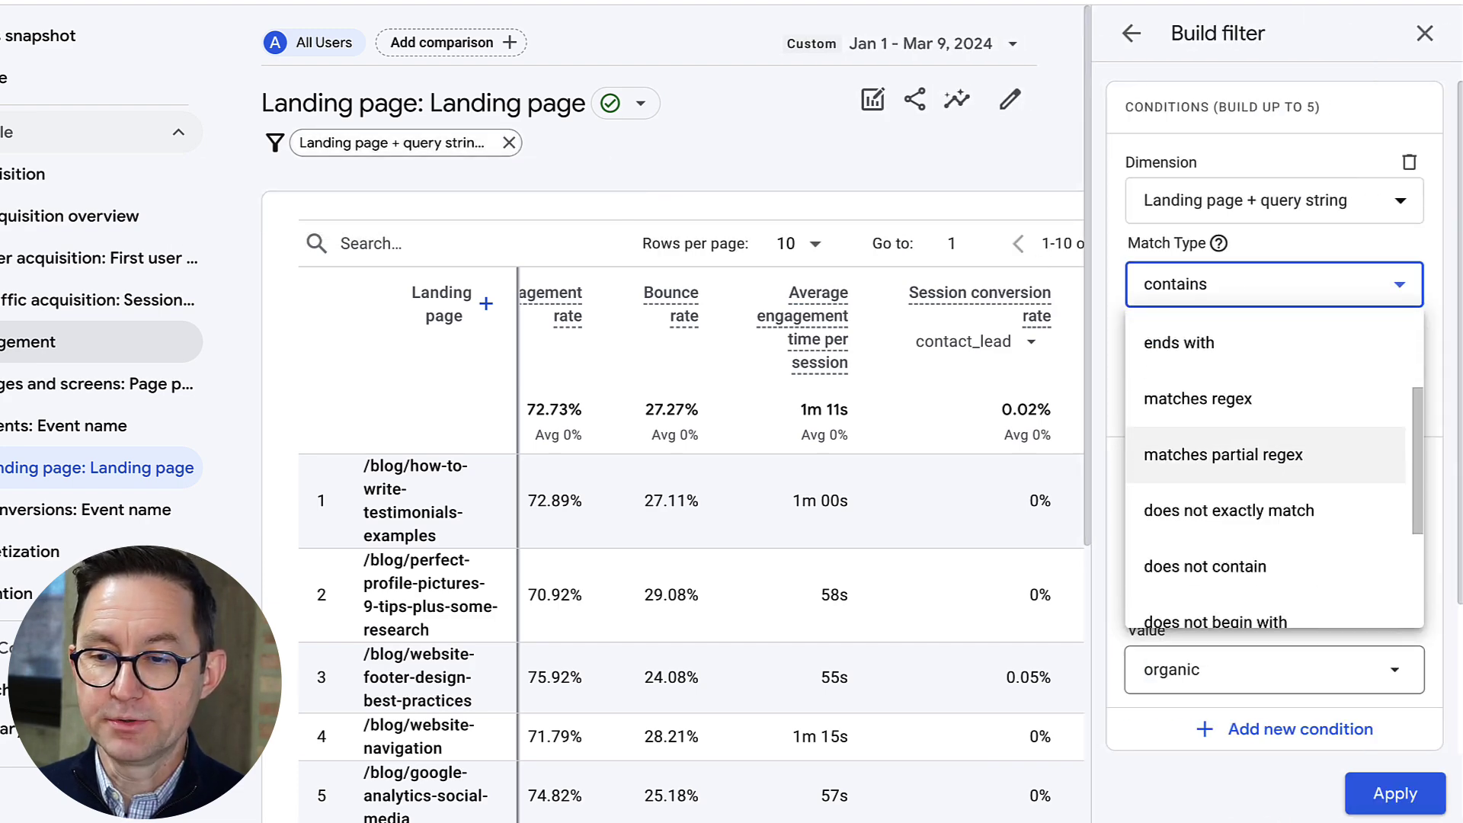
click(1219, 566)
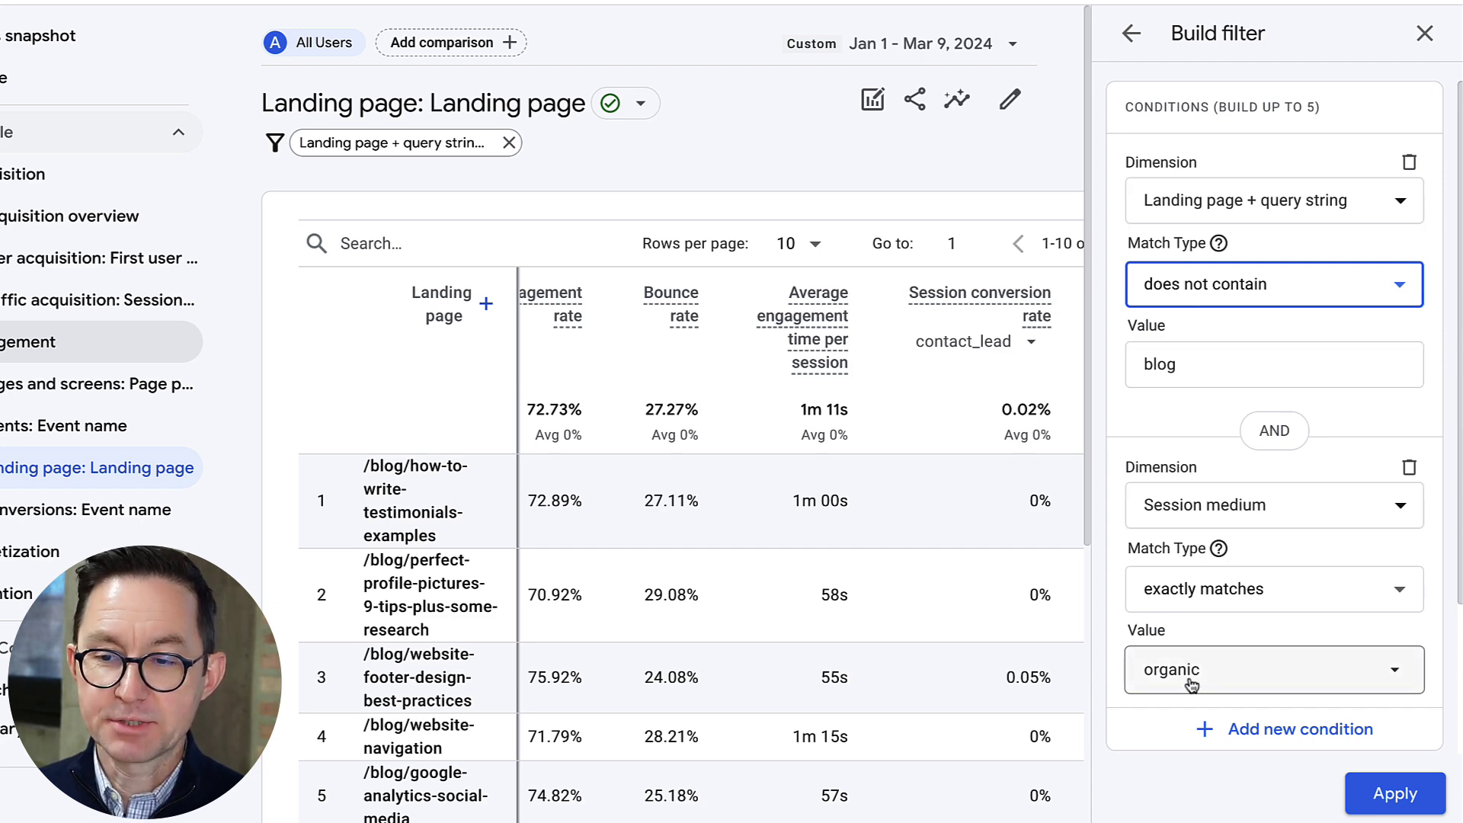
click(1394, 793)
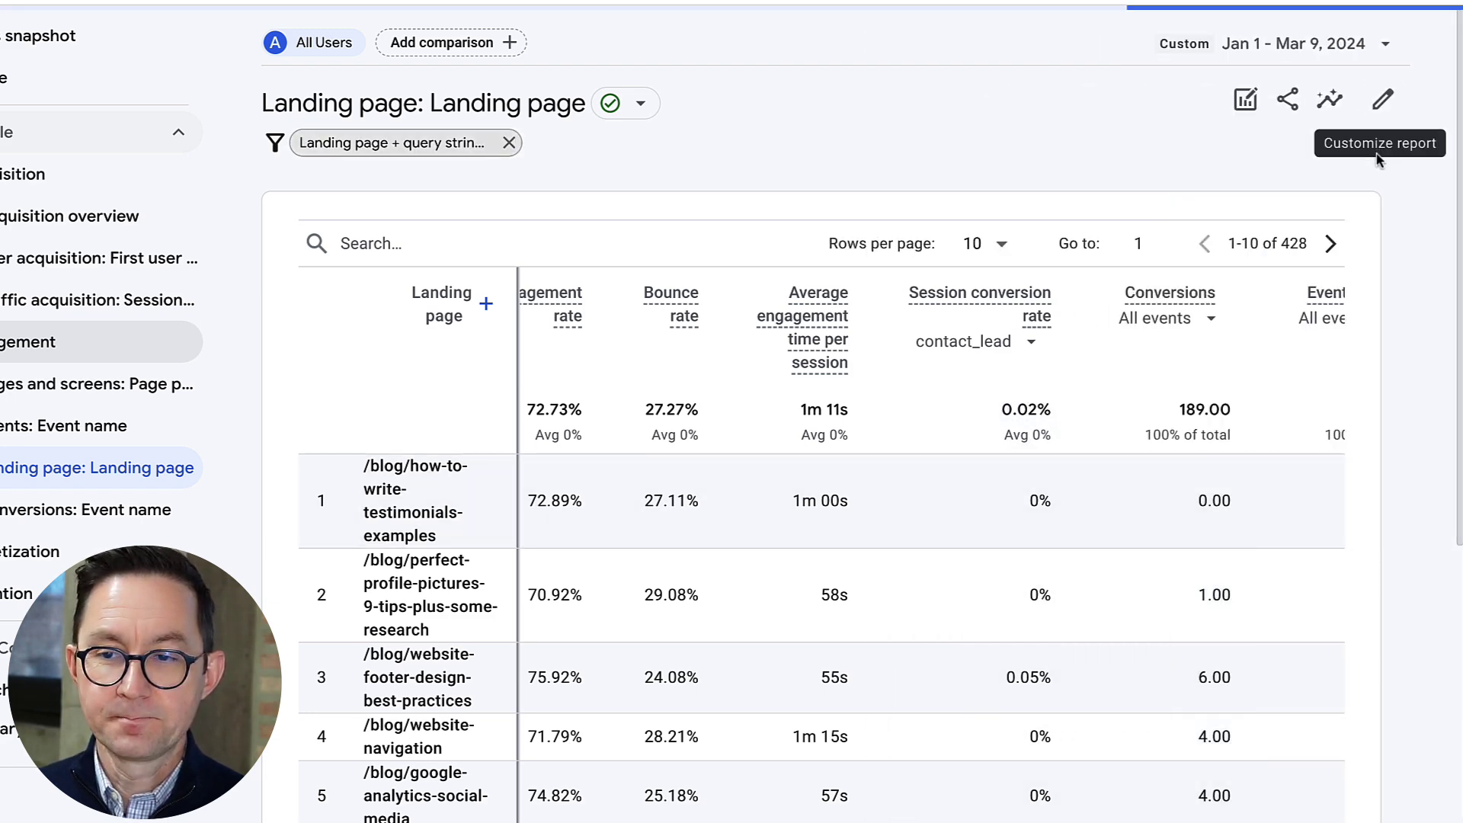
- Show 25 rows per page and review the contact_lead conversion rate for each organic non-blog landing page
scroll(951, 681, down, 1)
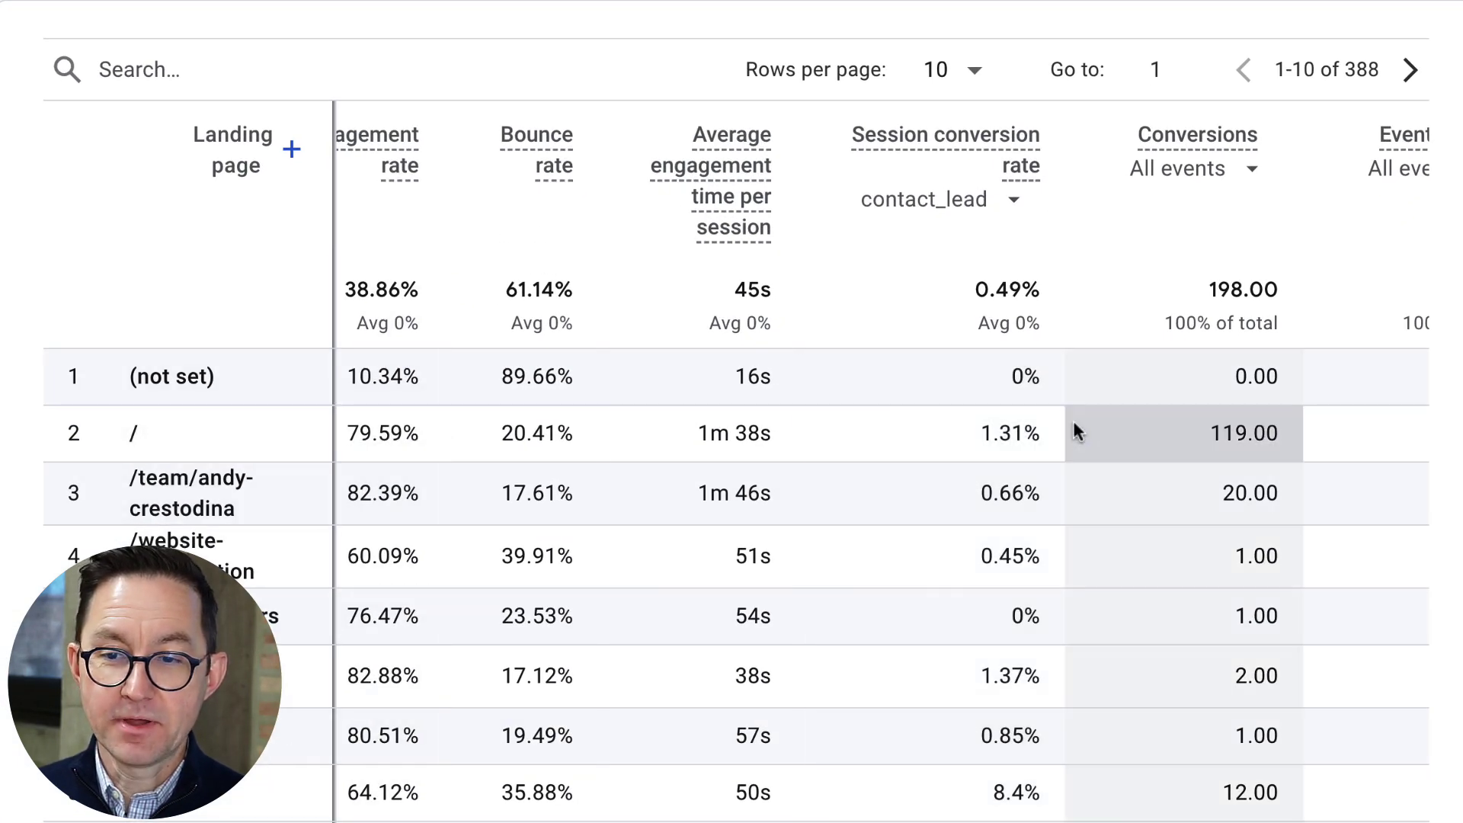
scroll(1021, 548, down, 2)
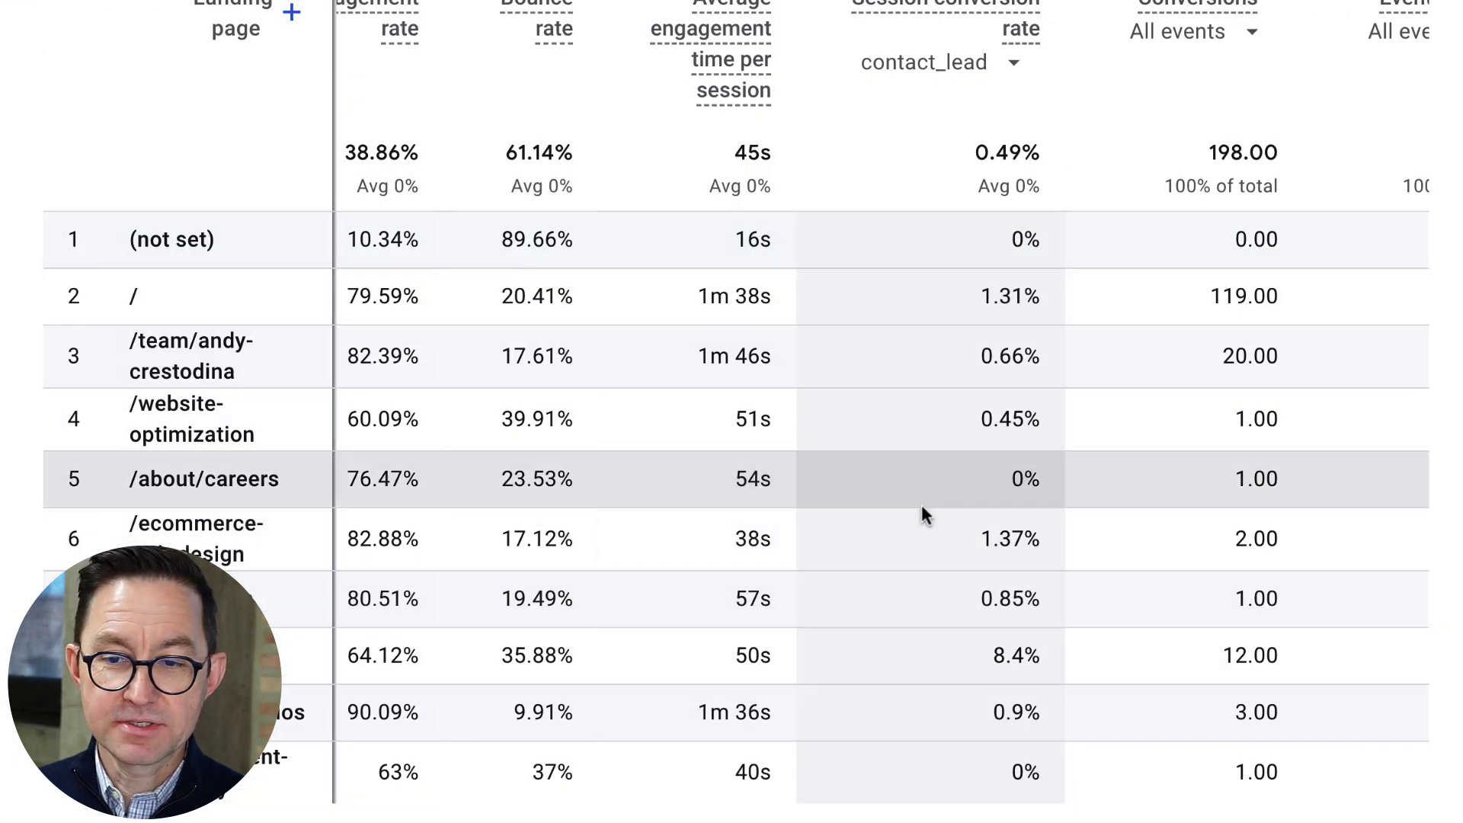
scroll(1104, 396, up, 2)
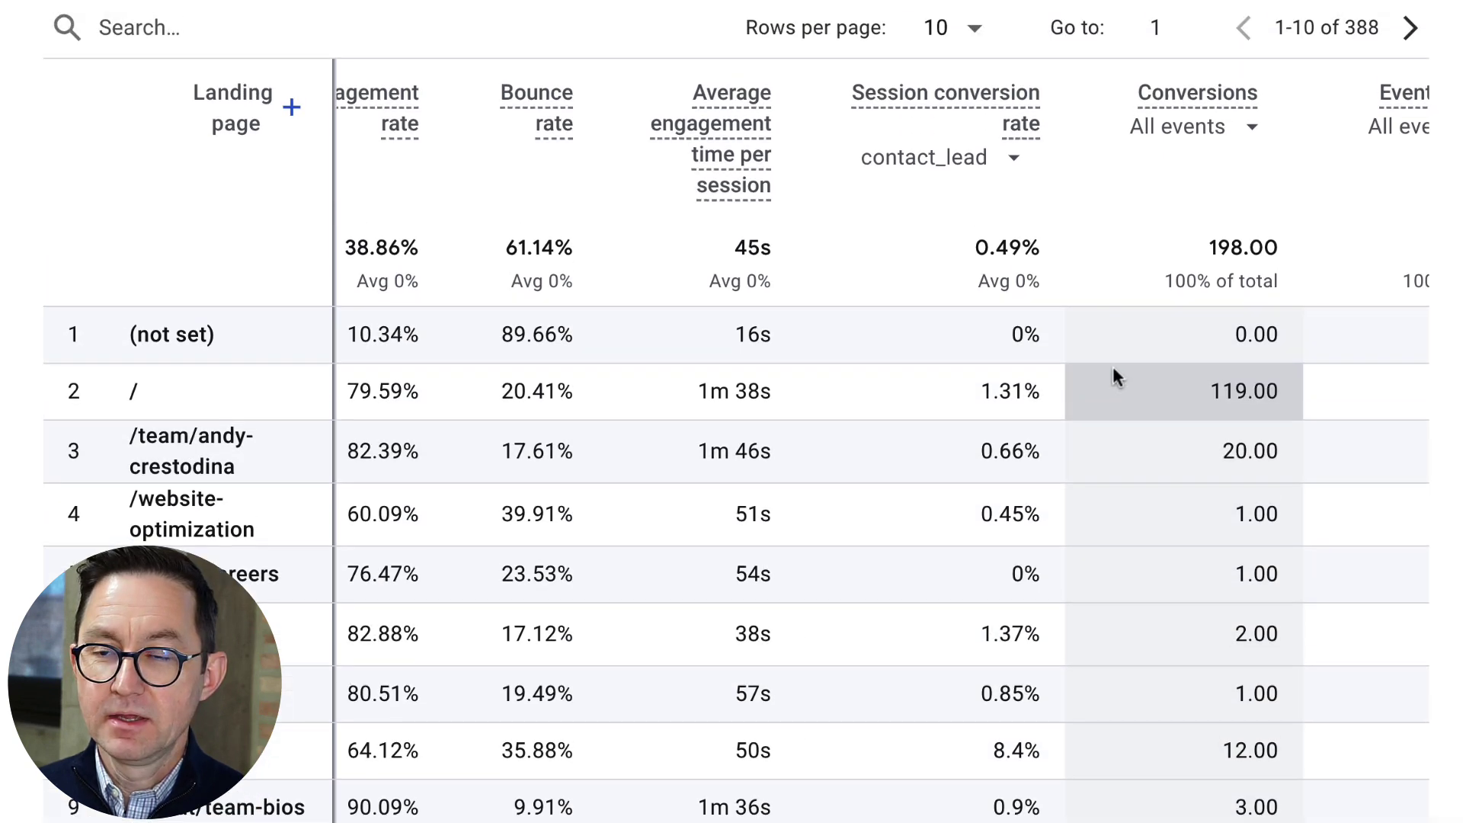
click(938, 28)
click(936, 177)
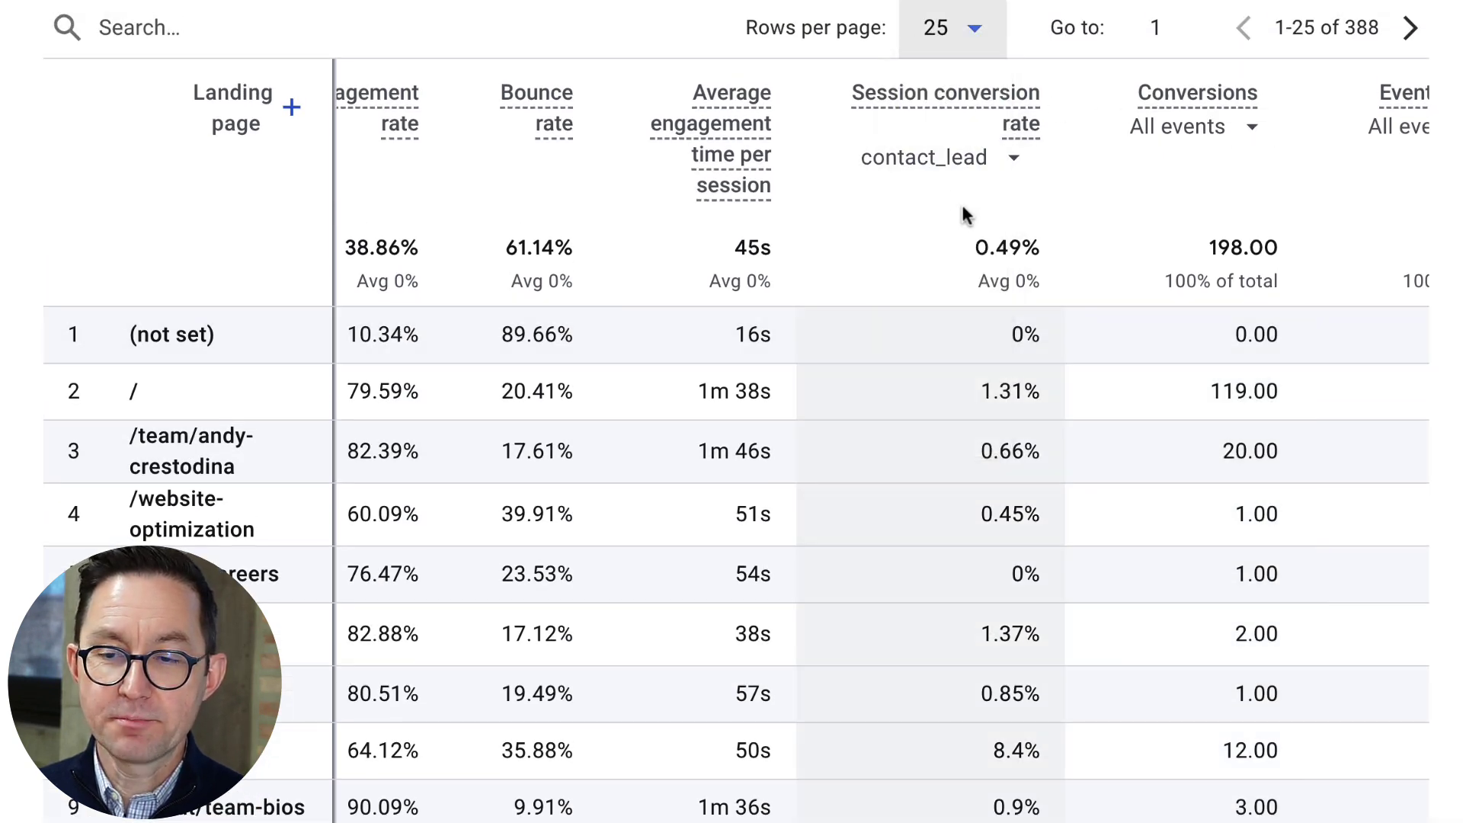
scroll(1086, 652, down, 4)
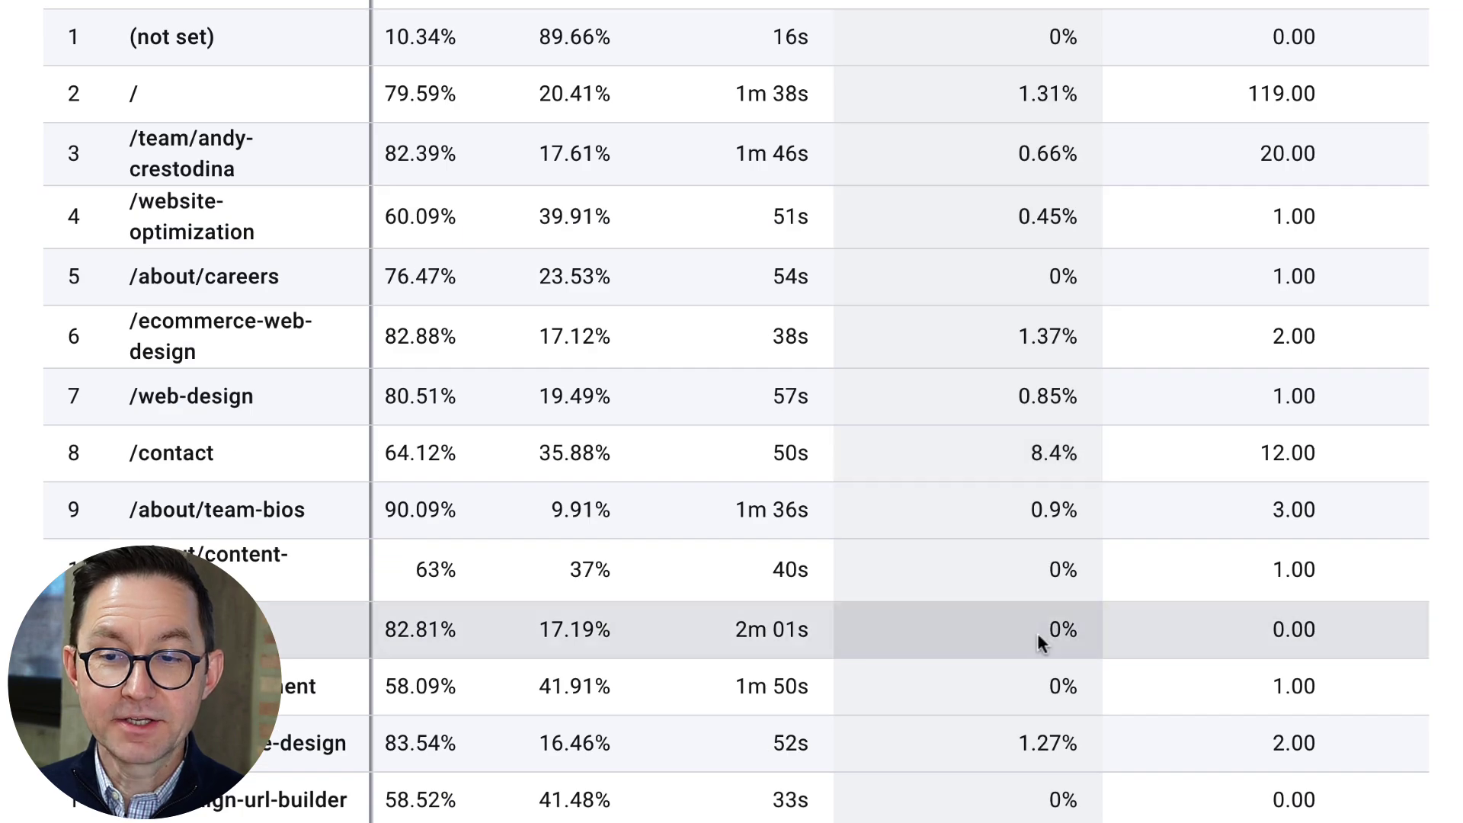
scroll(1036, 746, down, 1)
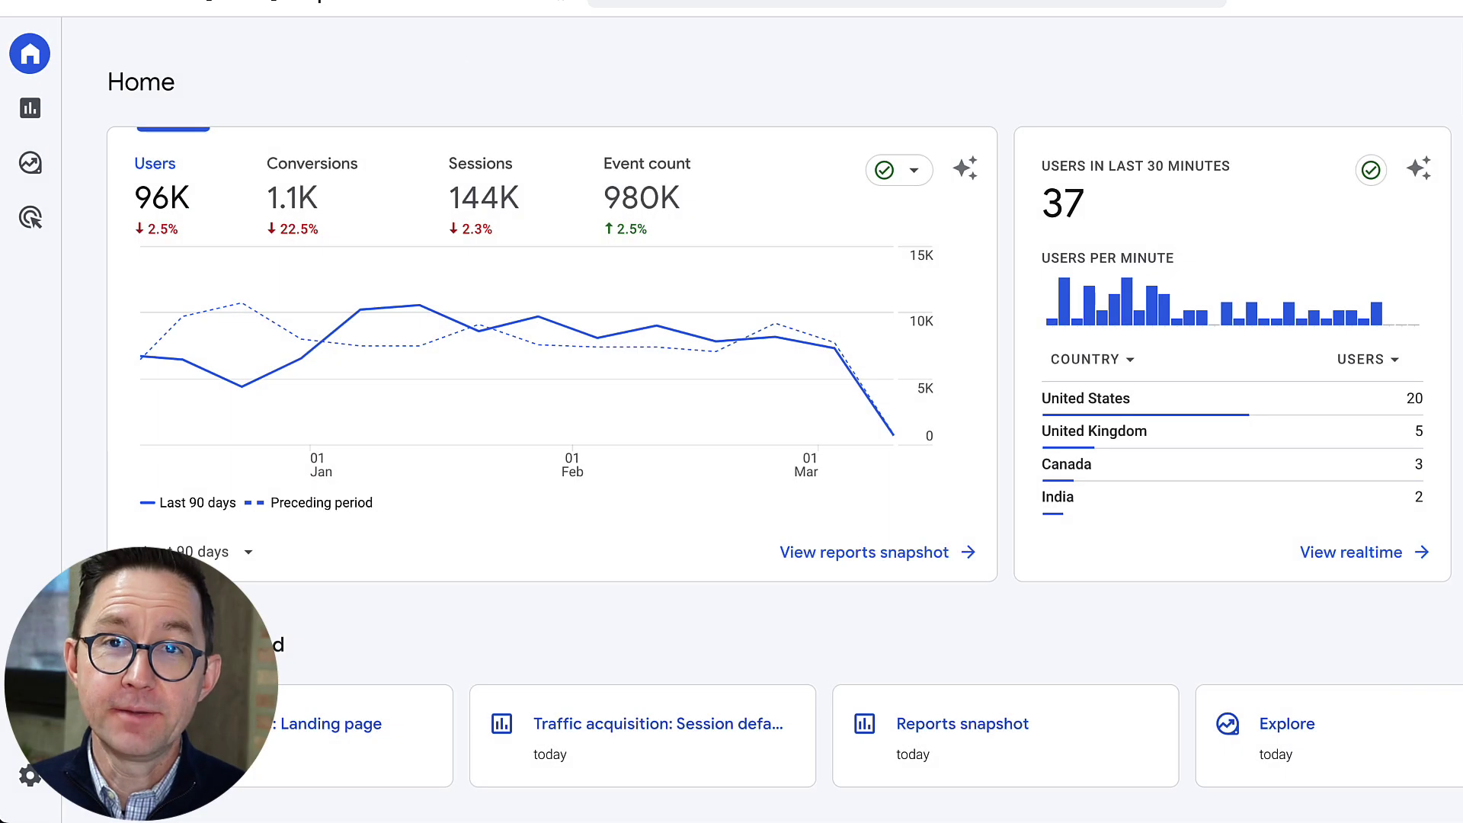
- Open the Reports snapshot and look over its summary cards
mouse_move(6, 80)
click(66, 110)
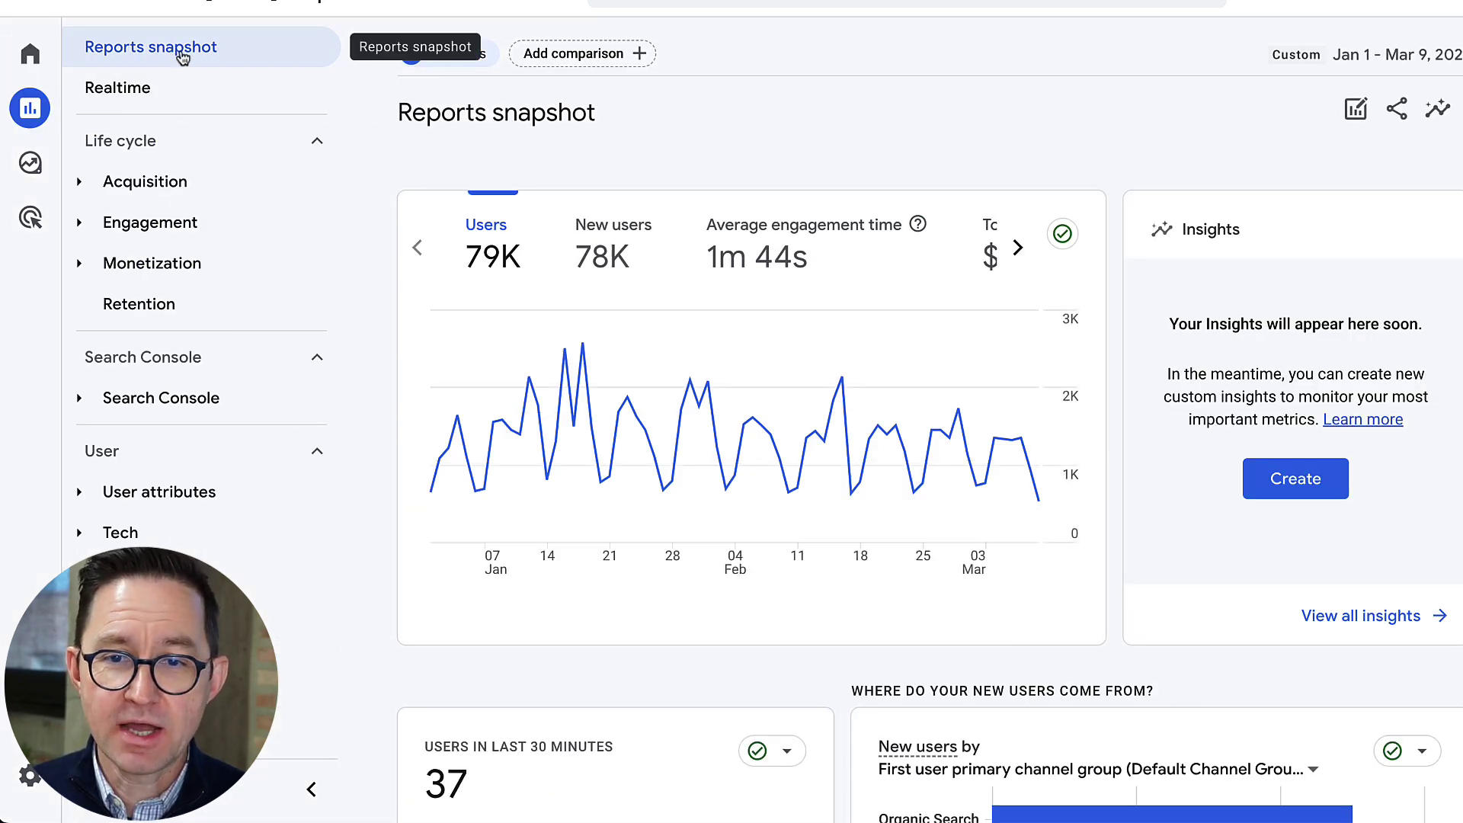
scroll(1212, 381, down, 8)
scroll(1162, 379, down, 8)
scroll(1158, 380, up, 13)
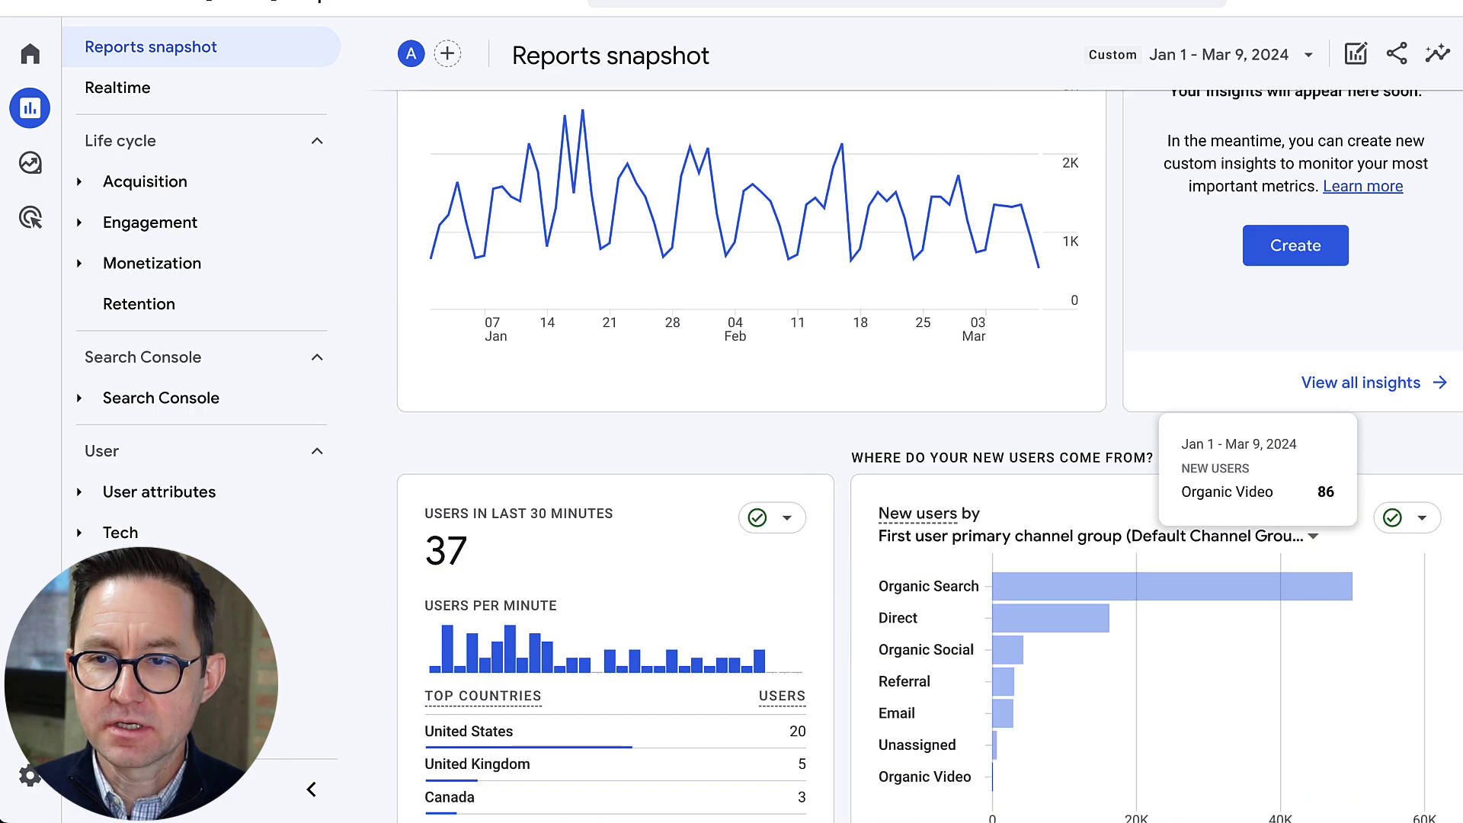
scroll(1158, 378, up, 3)
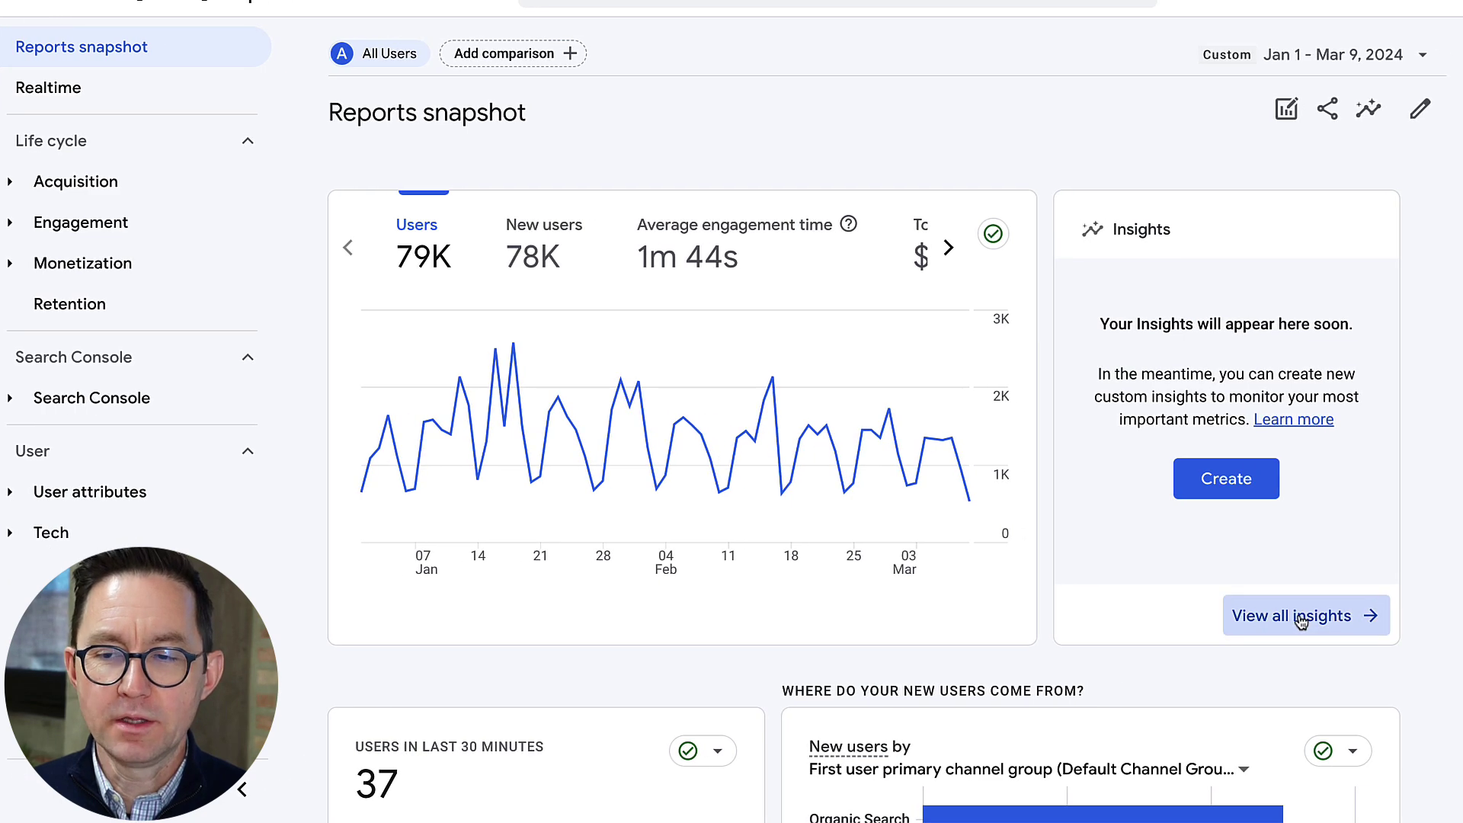
- Start a new custom insight from scratch and set its evaluation frequency to Weekly
click(1368, 615)
click(1375, 83)
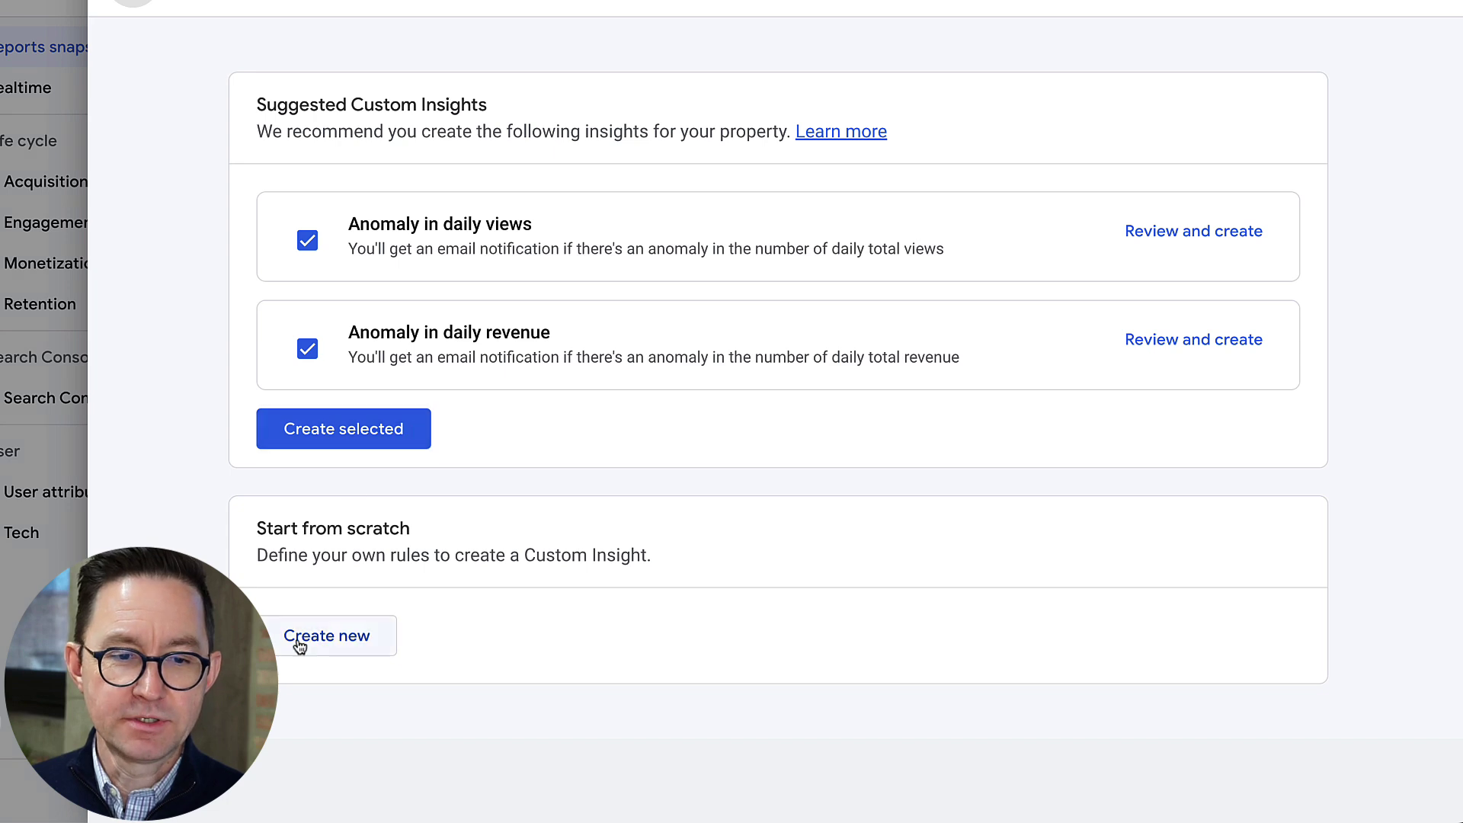
click(354, 637)
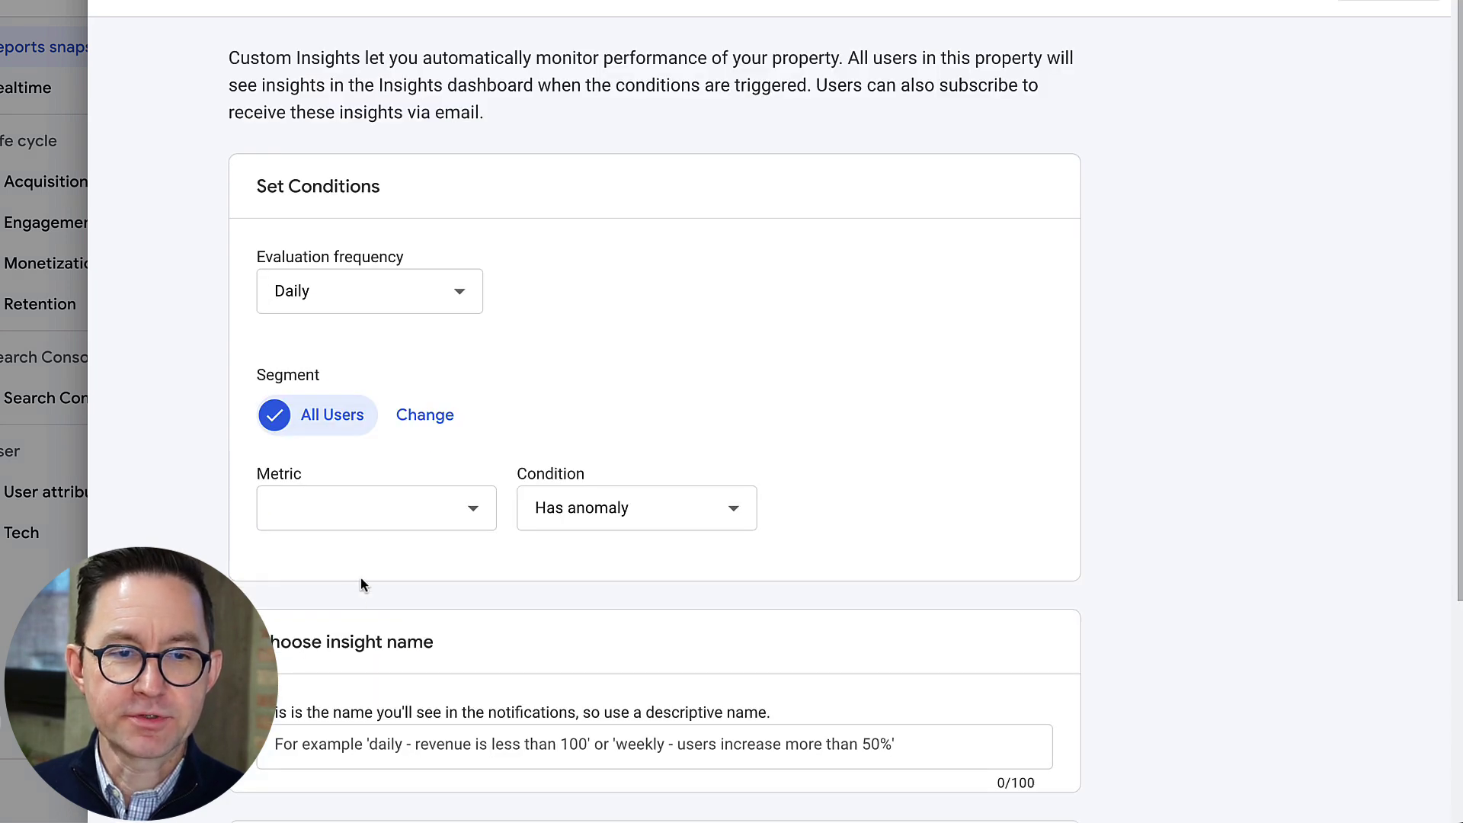
click(328, 293)
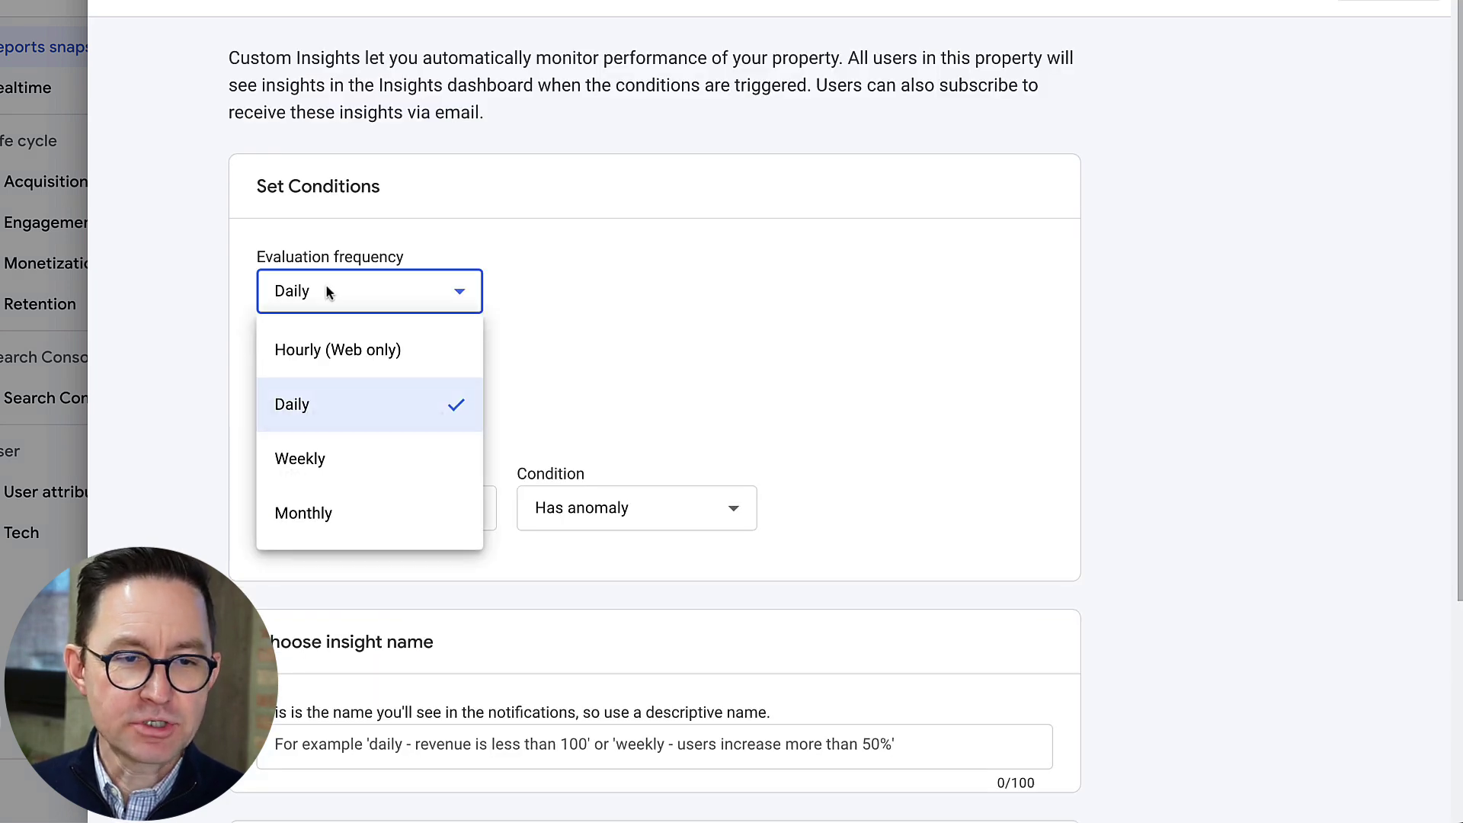
click(323, 460)
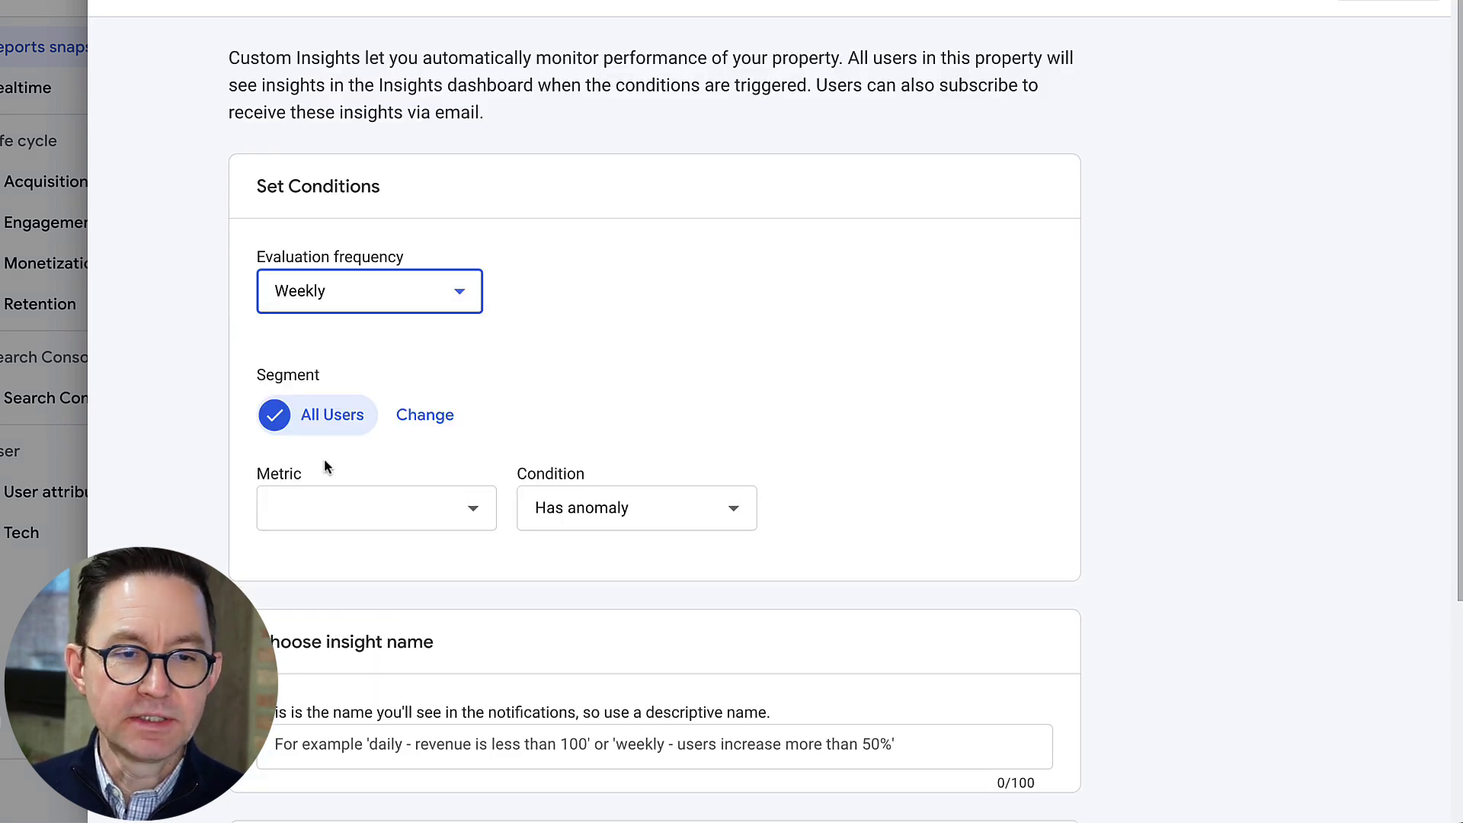
- Change the insight's segment to First user medium exactly matches organic and apply it
click(427, 415)
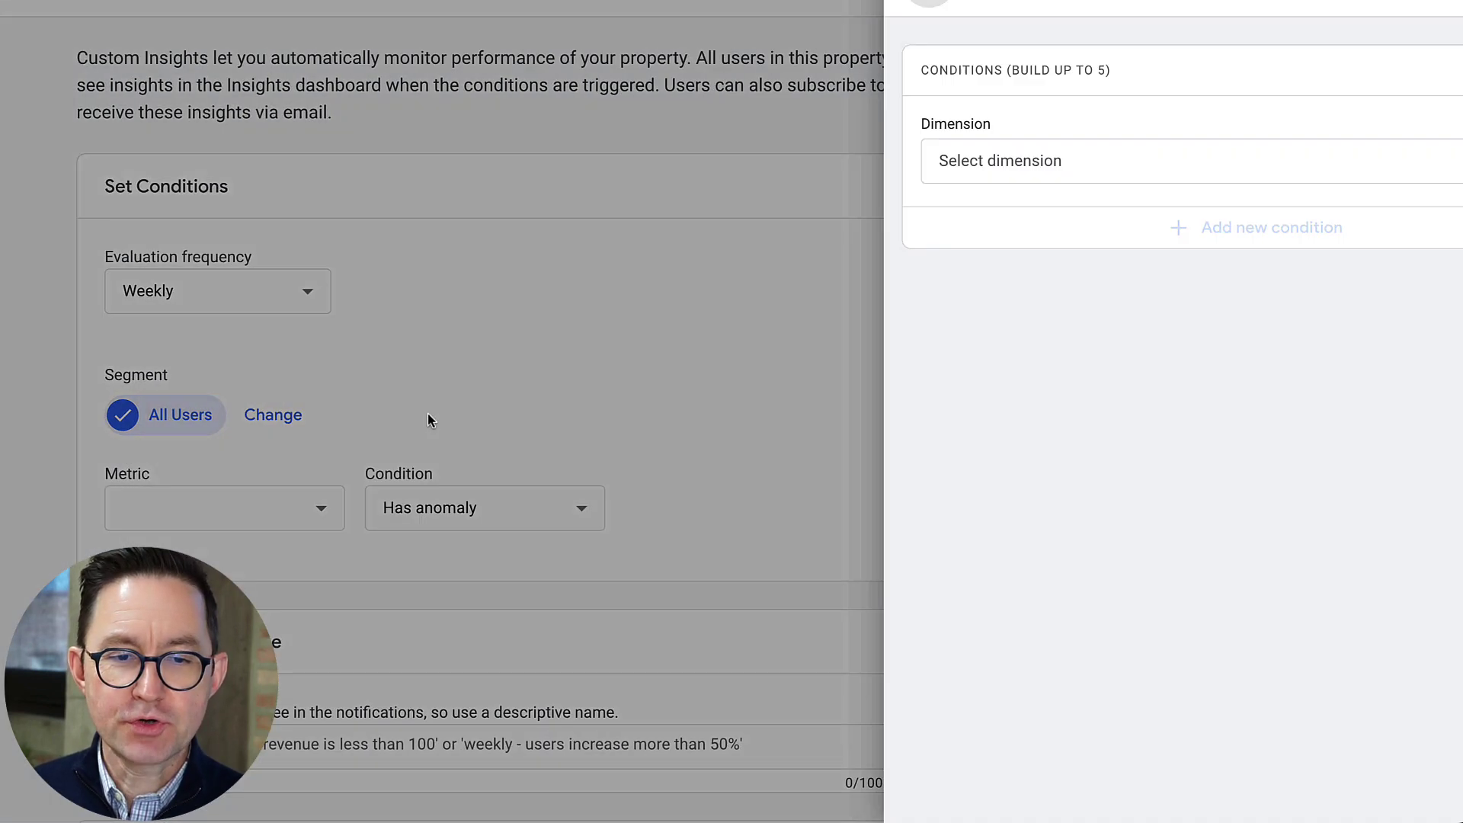
click(948, 168)
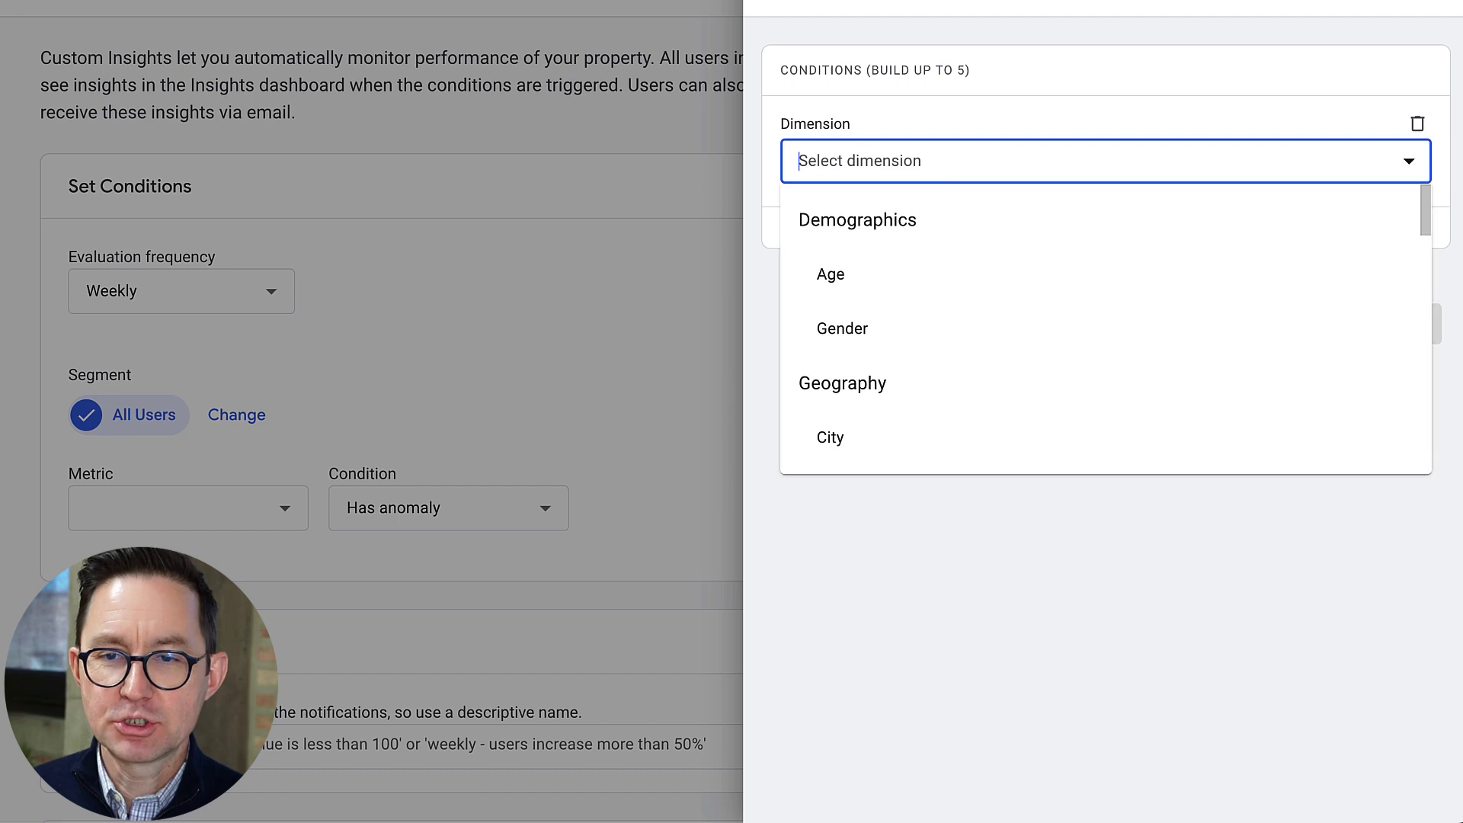
text(med)
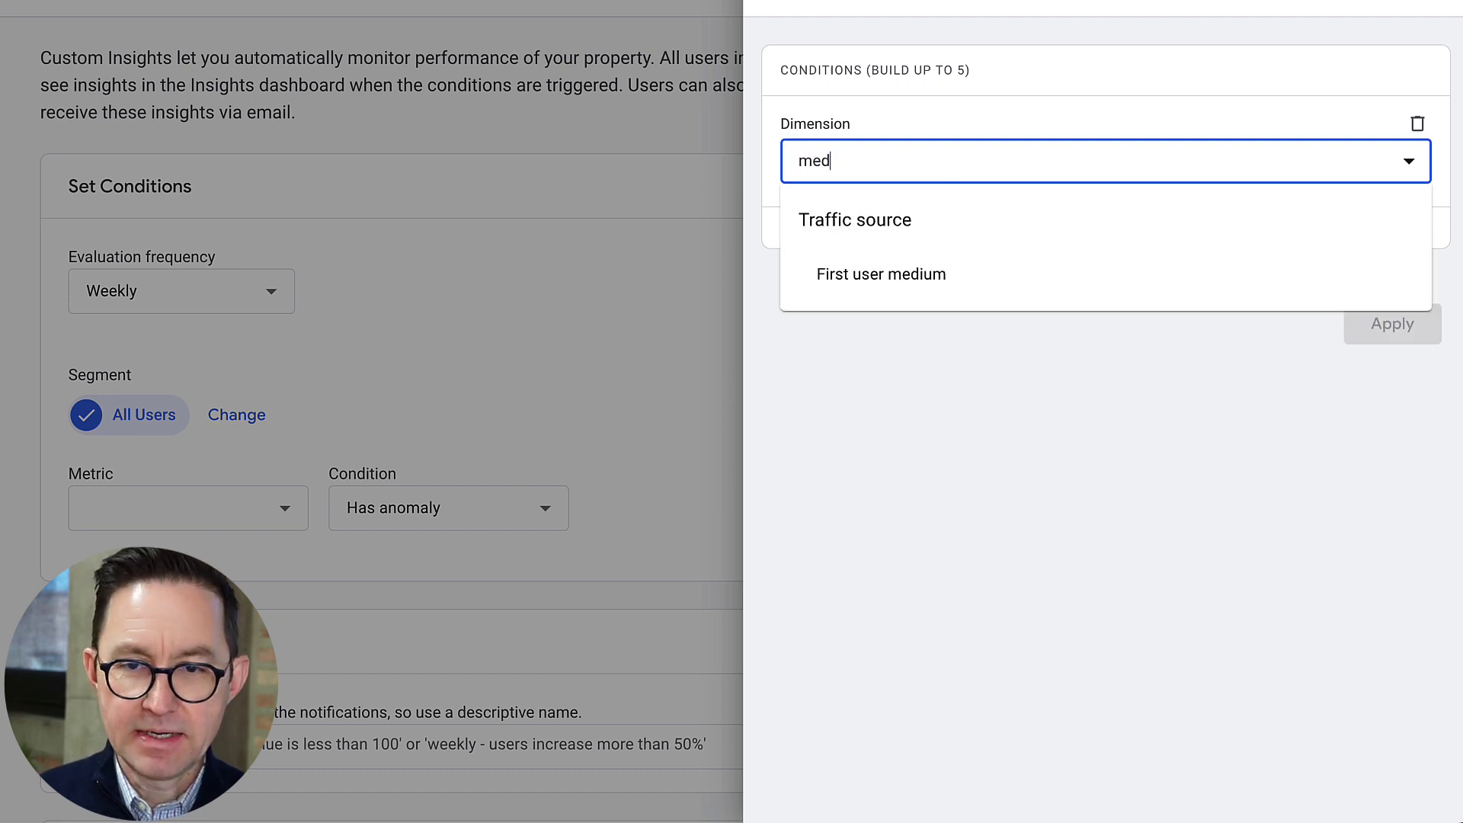
text(ium)
click(838, 274)
click(859, 246)
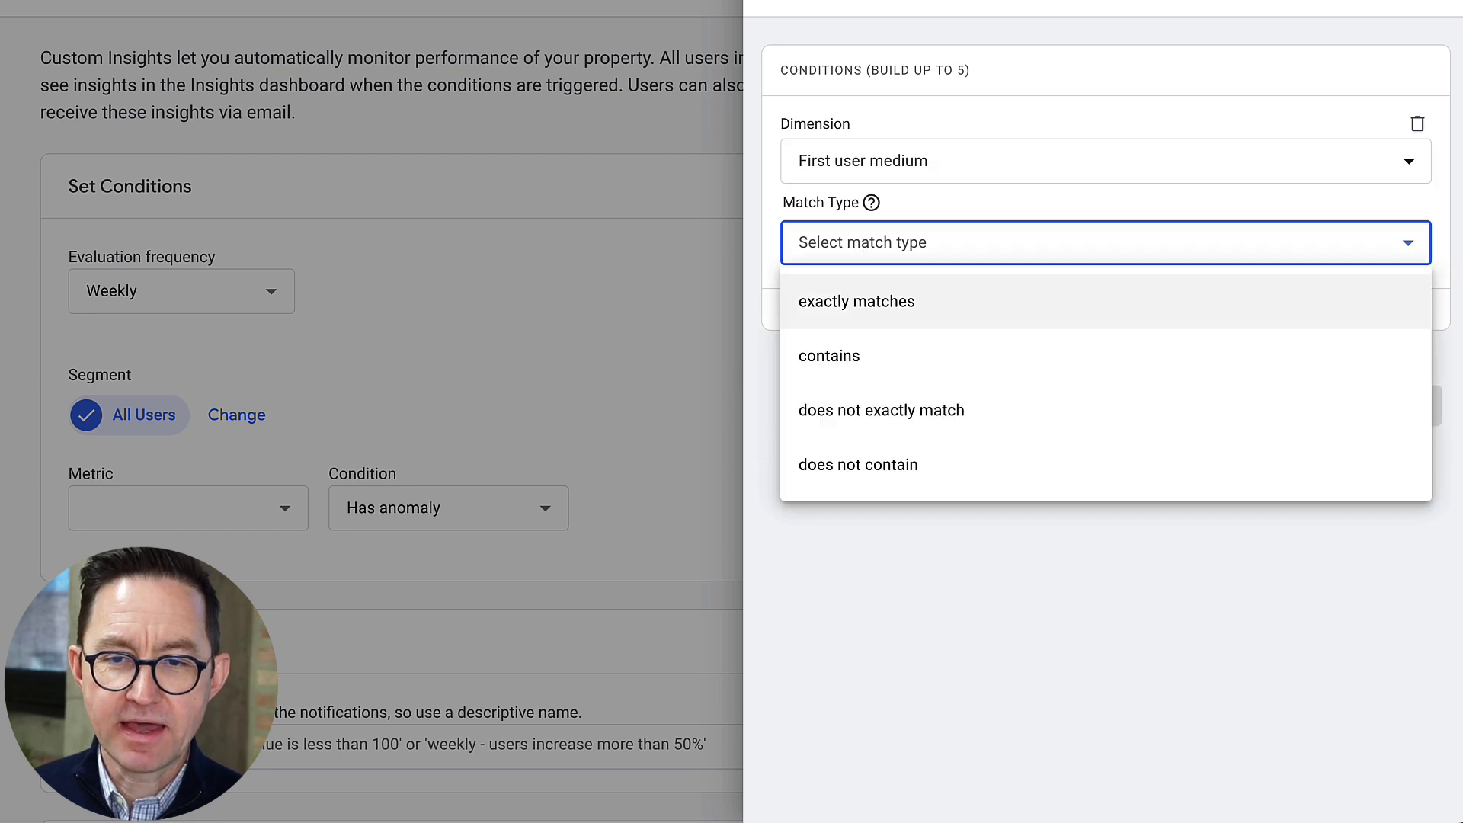
click(874, 302)
click(872, 318)
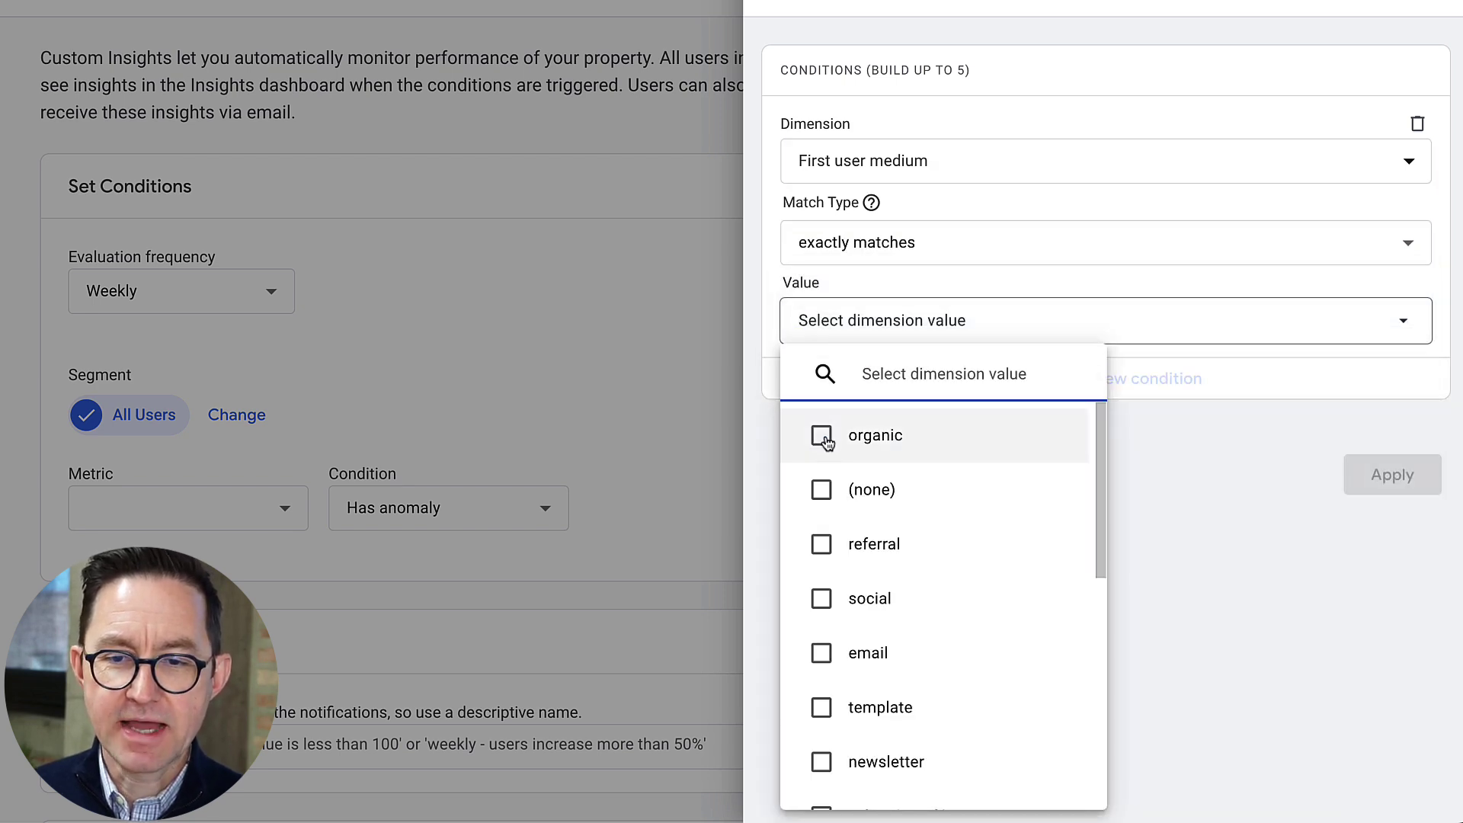
click(820, 434)
click(1250, 545)
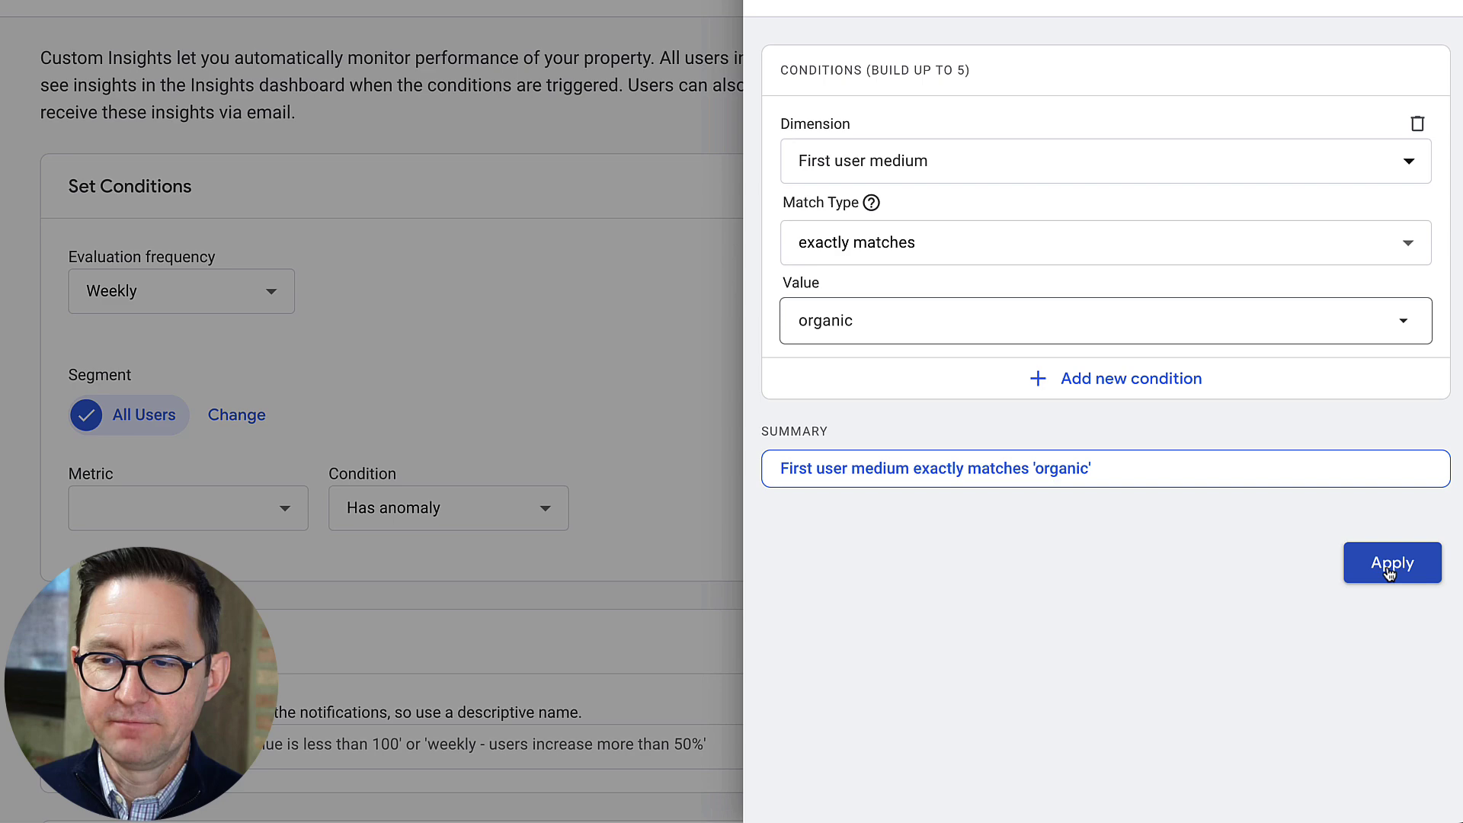
click(1392, 562)
- Set the insight to trigger when Page views show a % decrease more than 25, compared with the previous week (Sunday to Saturday)
click(351, 518)
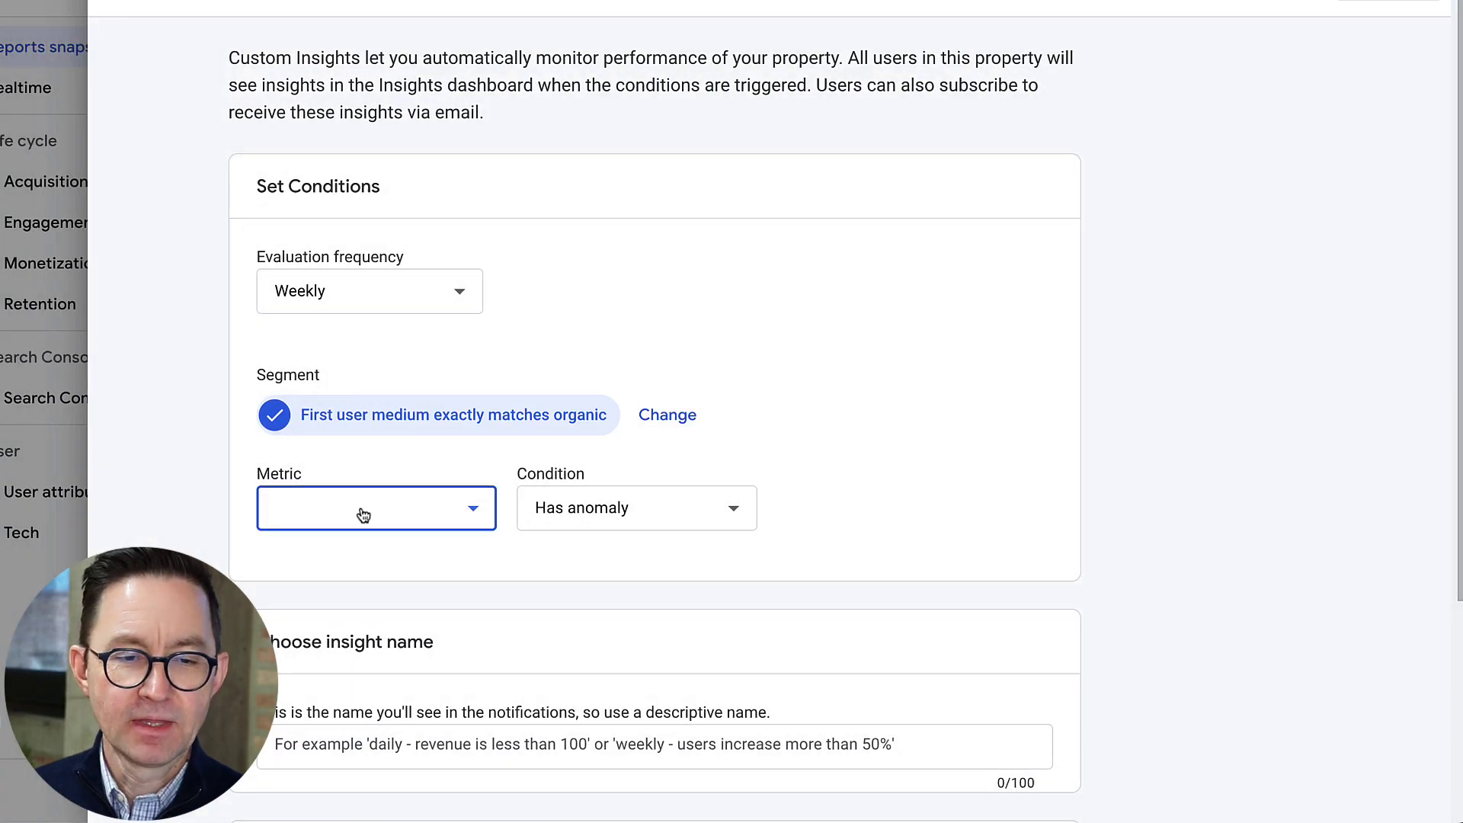
key(p)
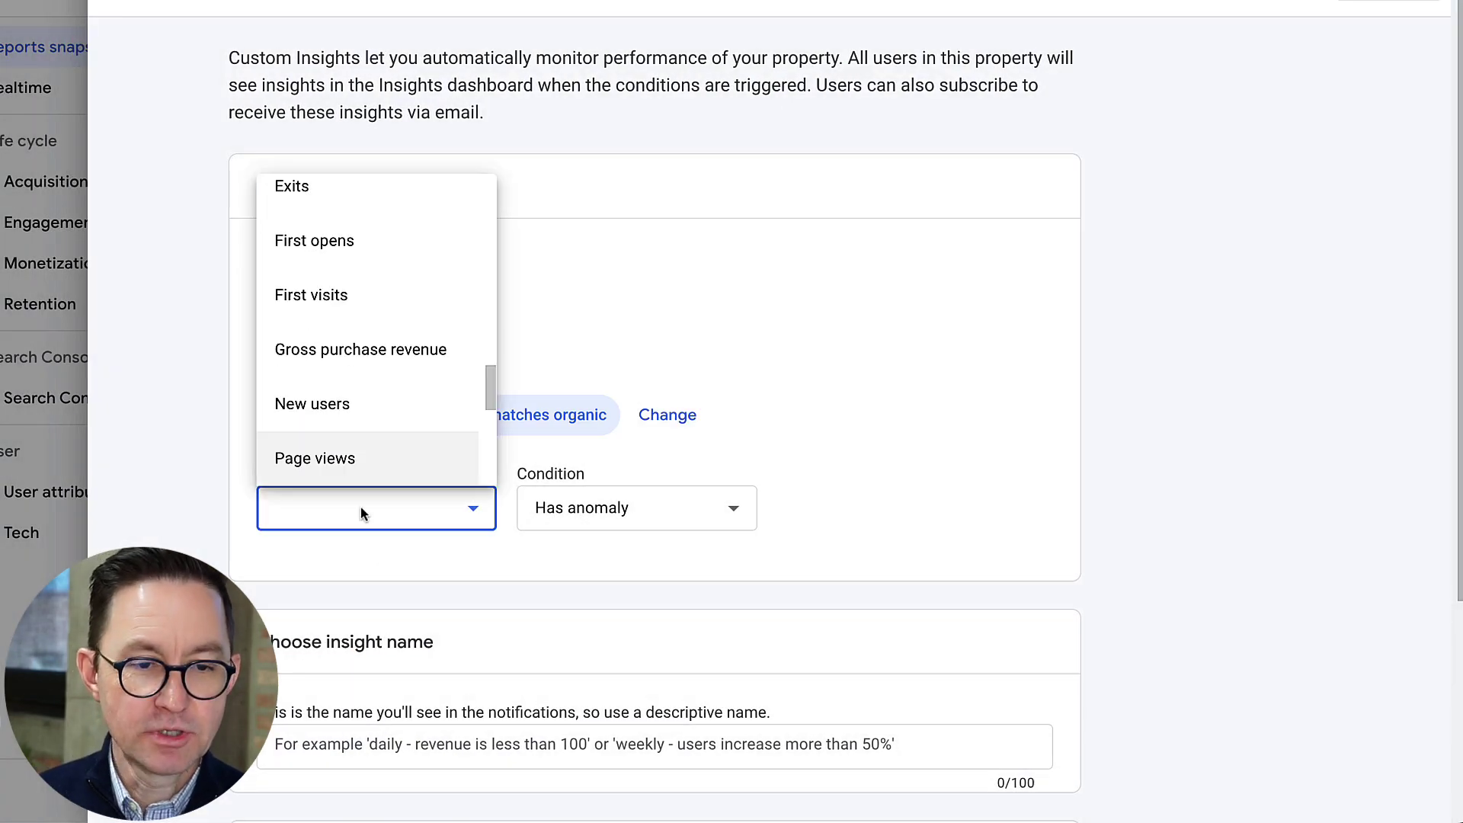
click(332, 461)
click(596, 509)
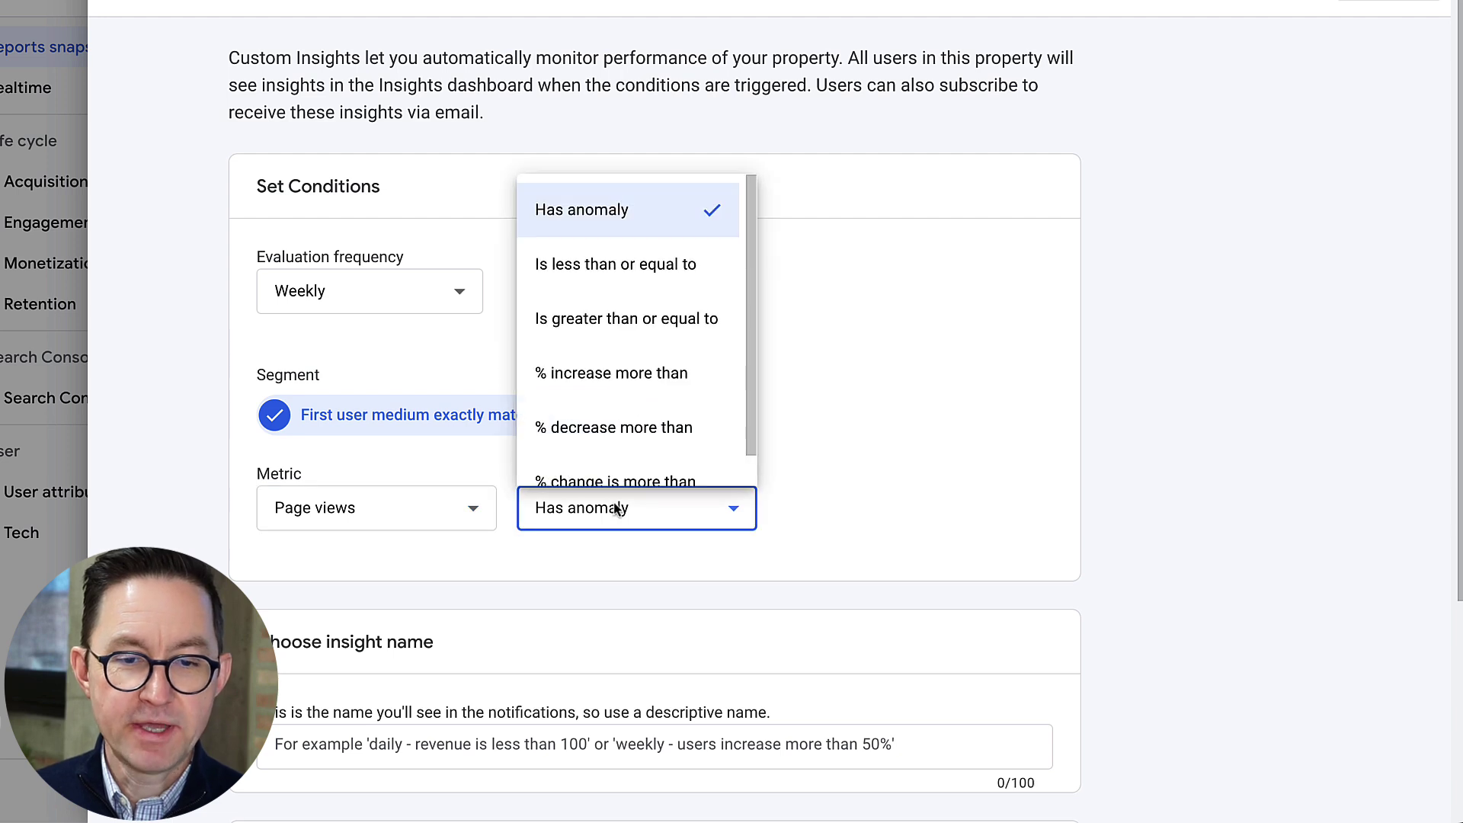
click(628, 440)
click(856, 512)
text(25)
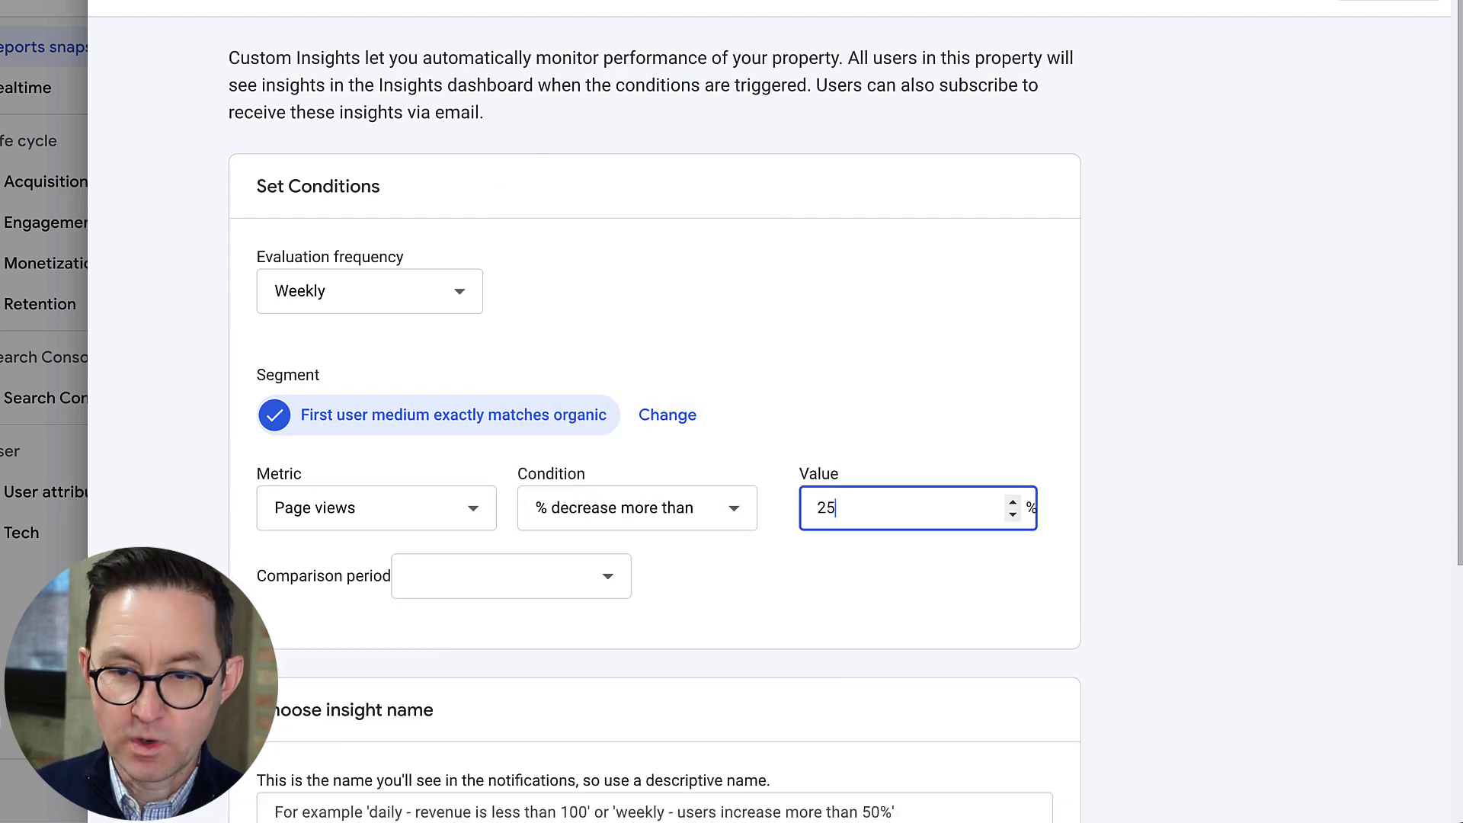
click(548, 577)
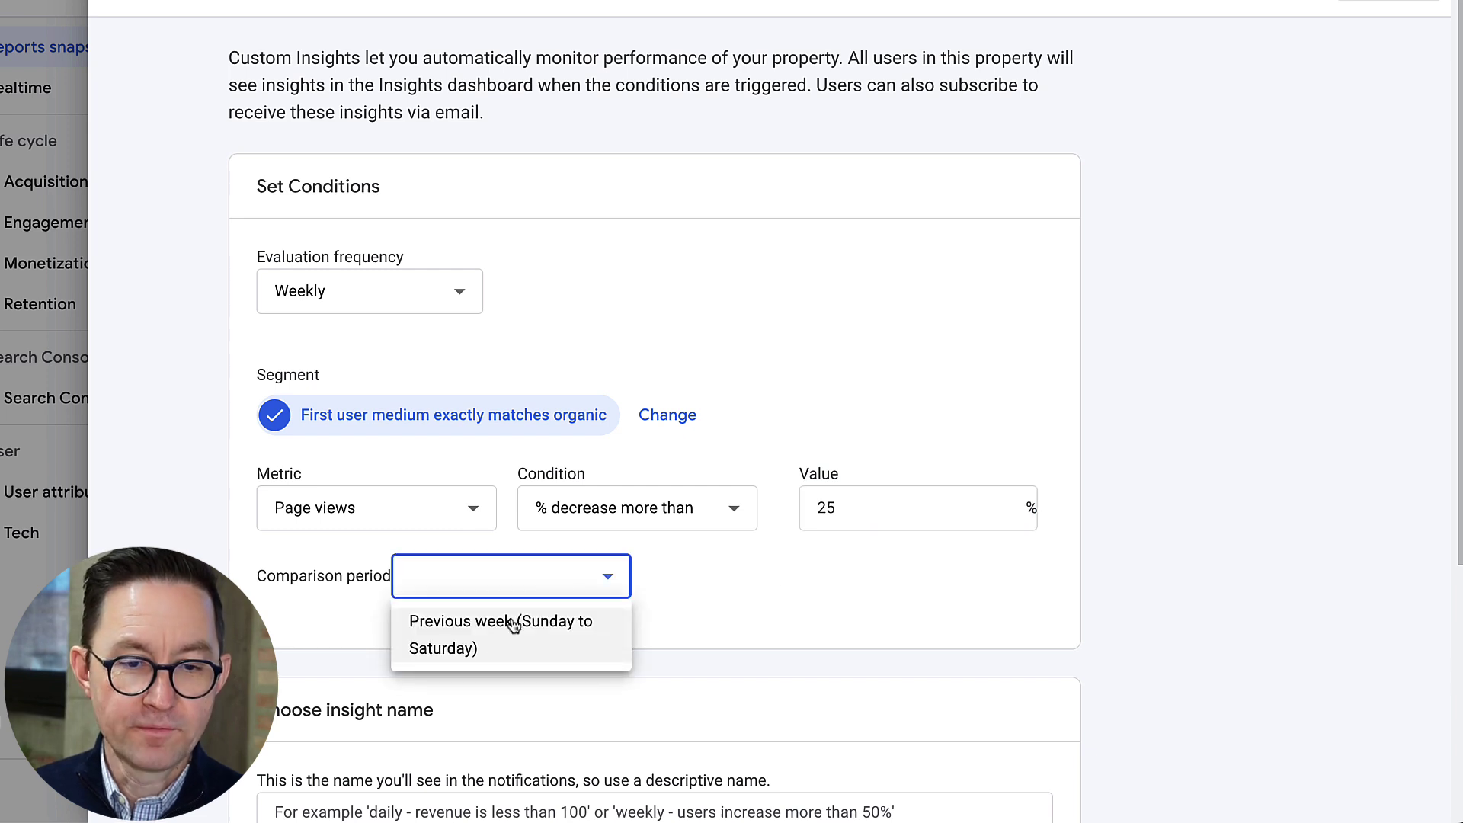
click(514, 625)
- Name the custom insight "Search Traffic Tanked!"
scroll(698, 586, down, 3)
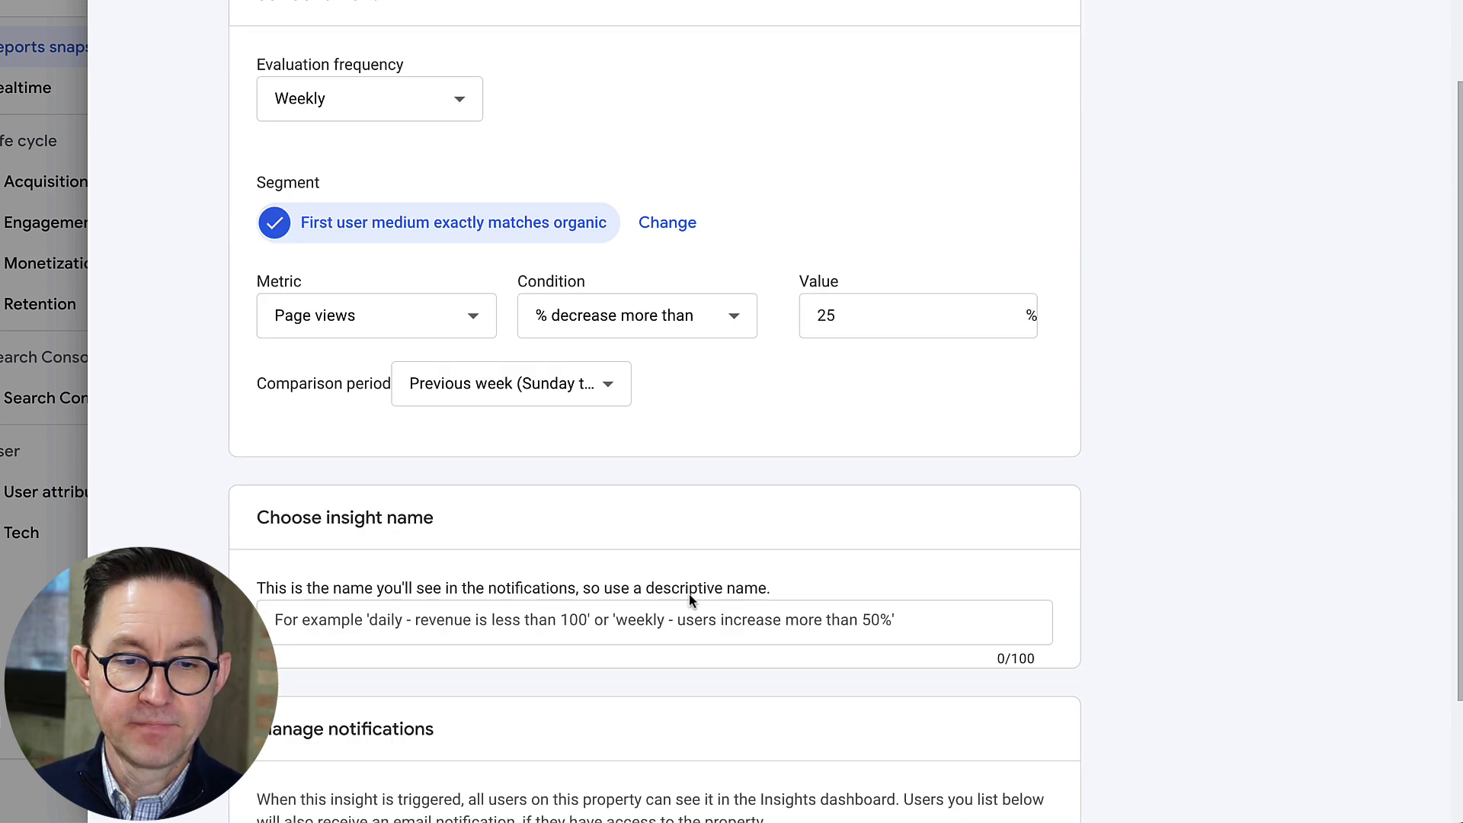
scroll(671, 593, down, 1)
click(669, 593)
text(Search)
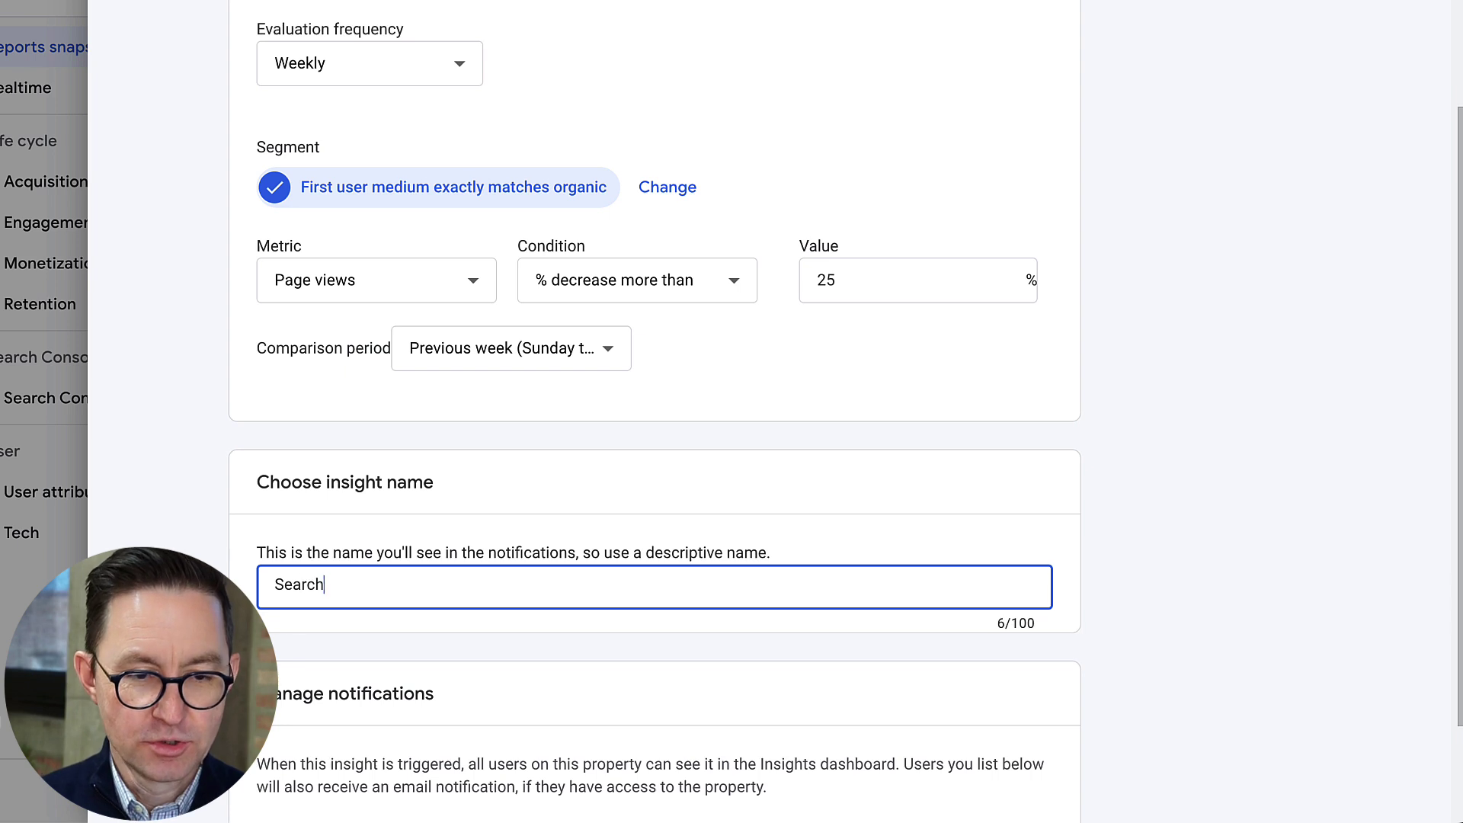
text( Traffic Tanked!)
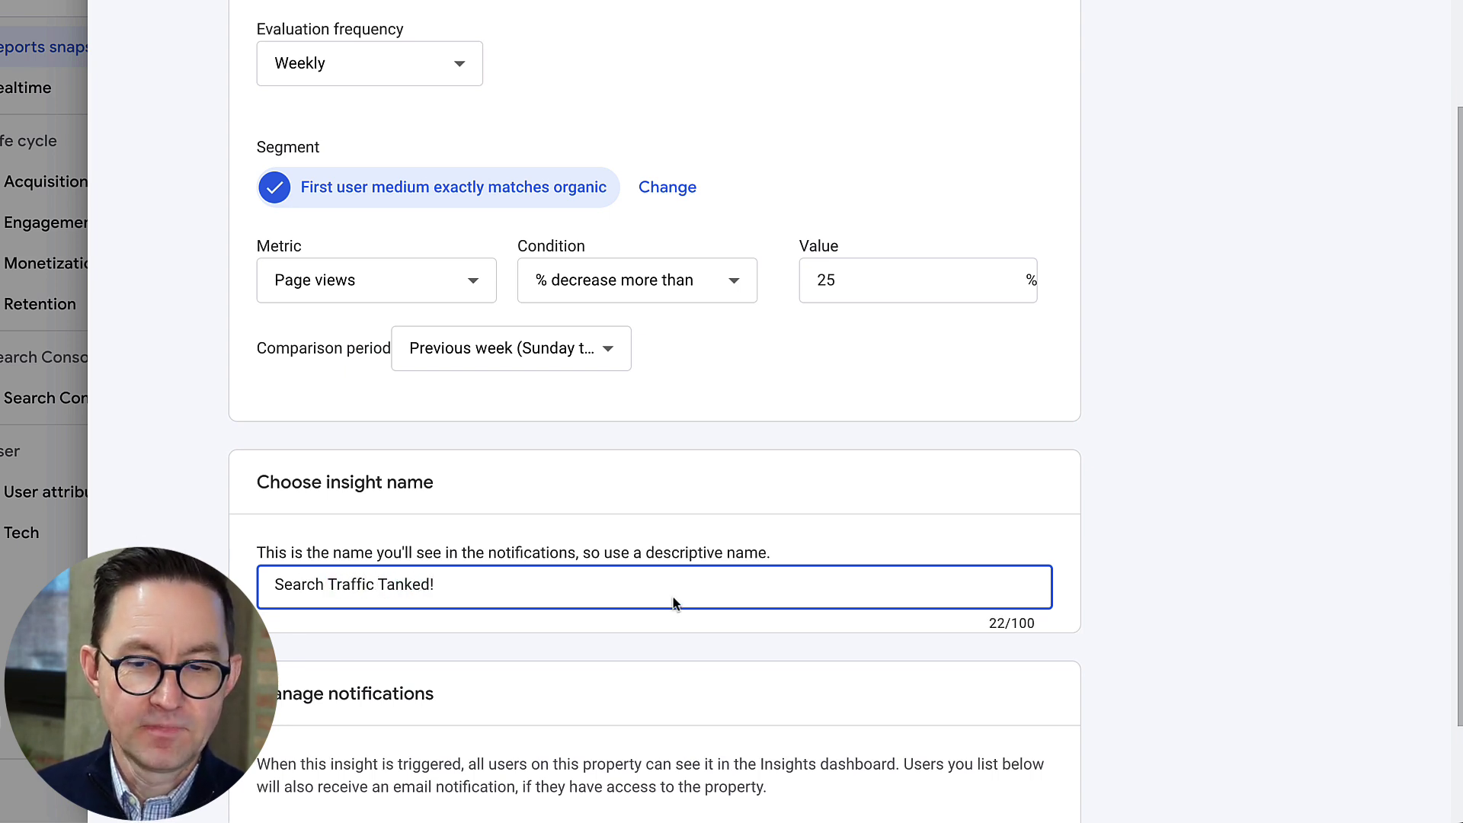
- Open the insight's email notification recipients for editing
scroll(625, 647, down, 3)
click(505, 746)
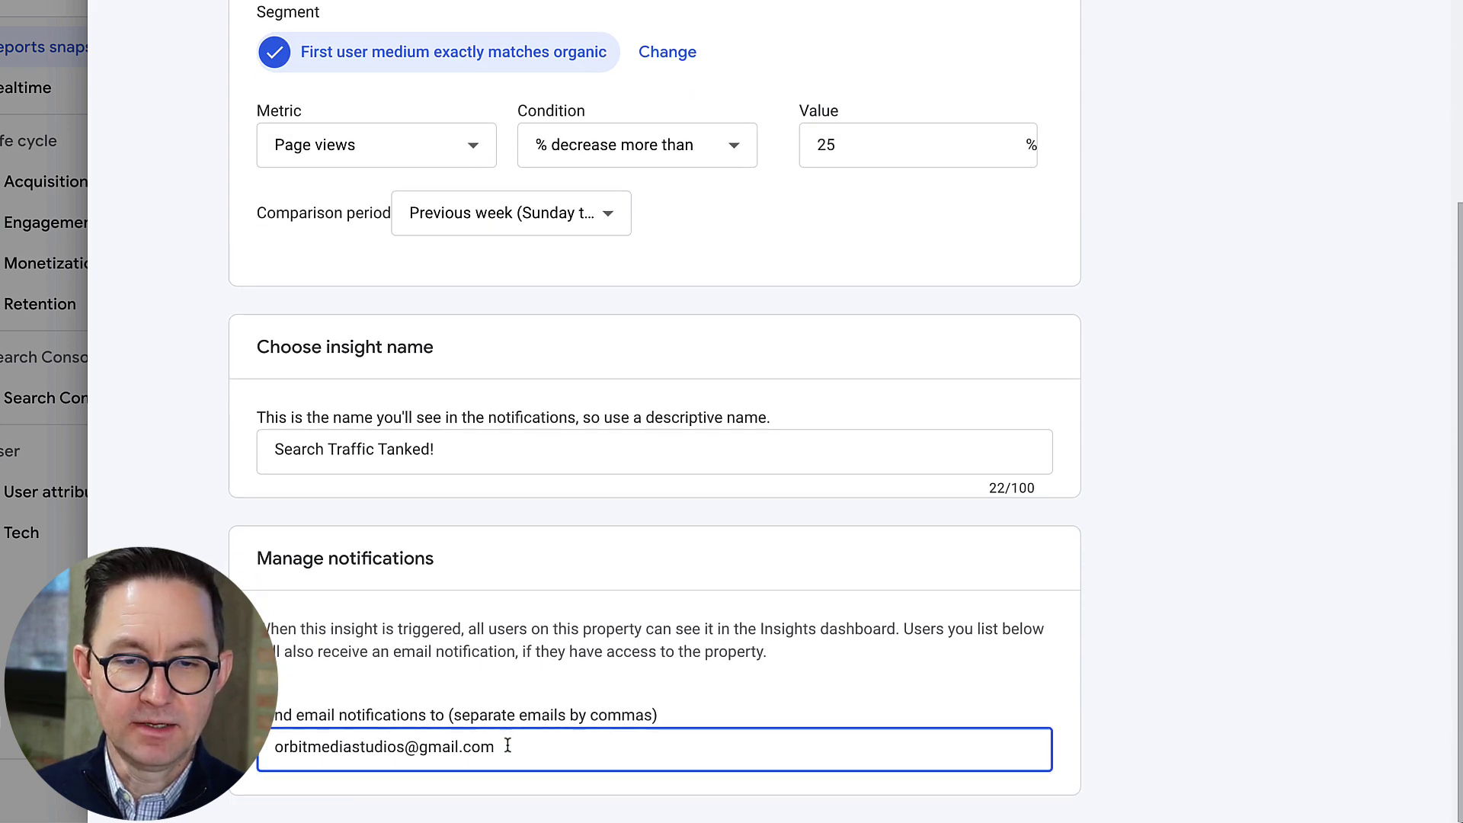